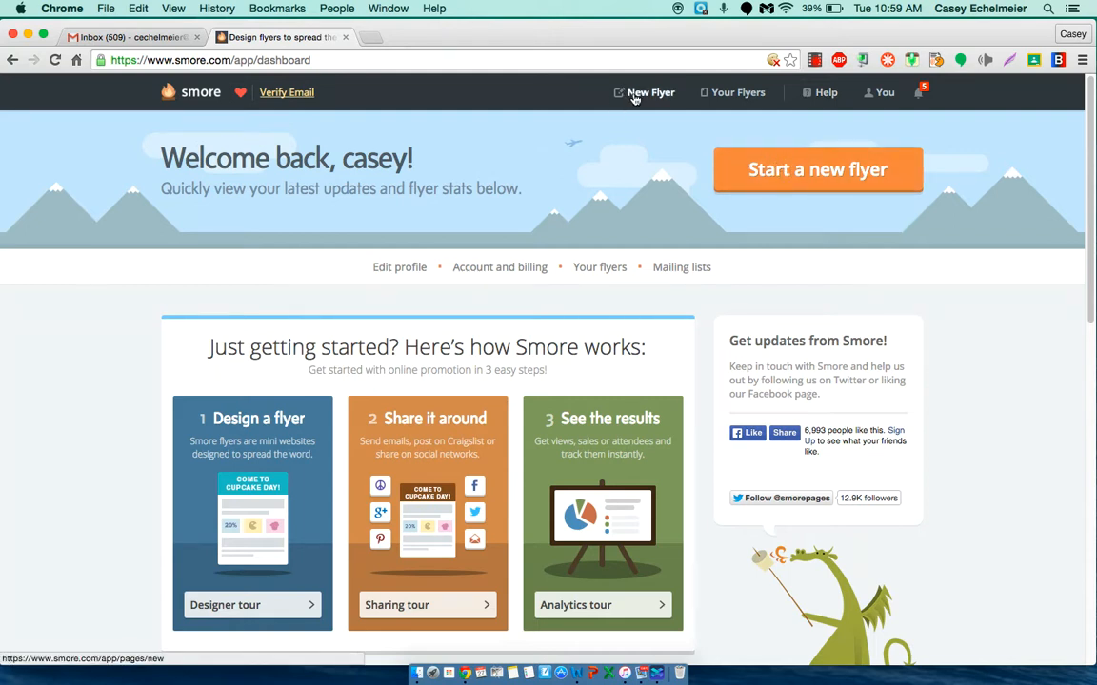
Step: Start a new flyer from the News bulletin template and title it "Tuesday Happenings"
{"action": "left_click", "coordinate": [808, 176]}
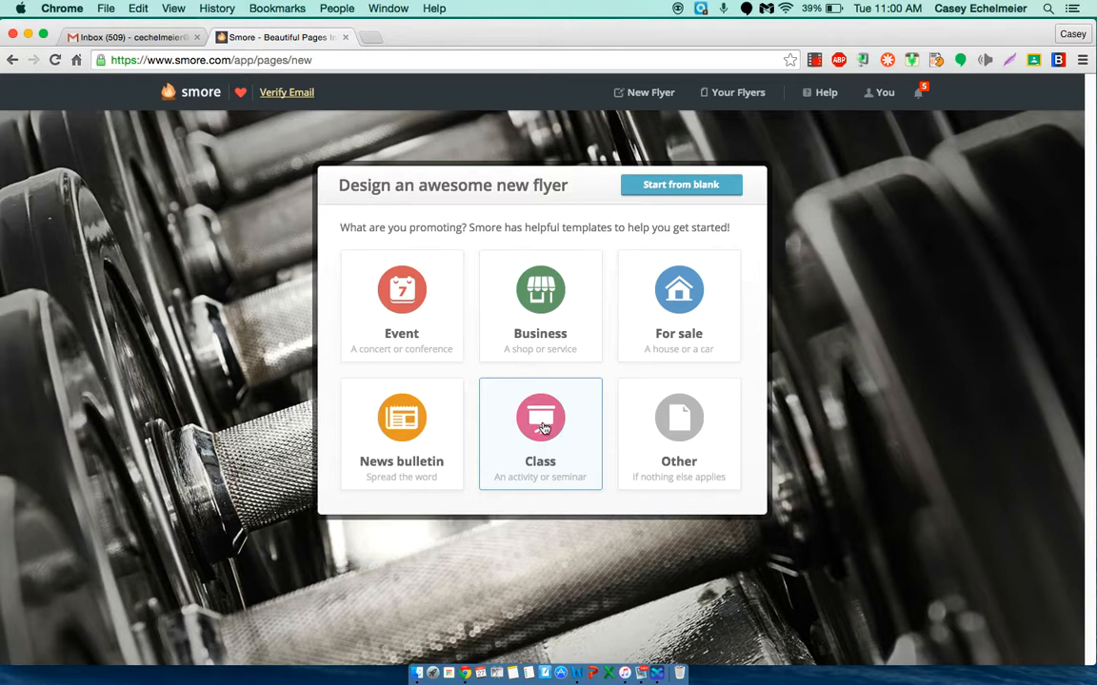
{"action": "left_click", "coordinate": [400, 428]}
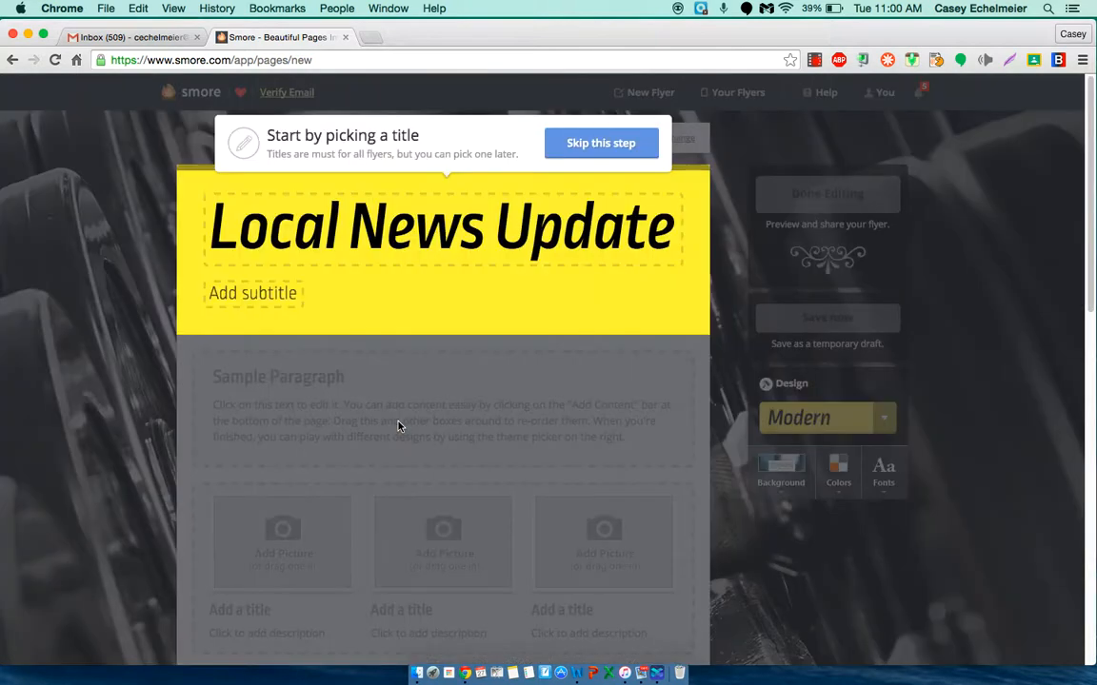
{"action": "left_click", "coordinate": [664, 224]}
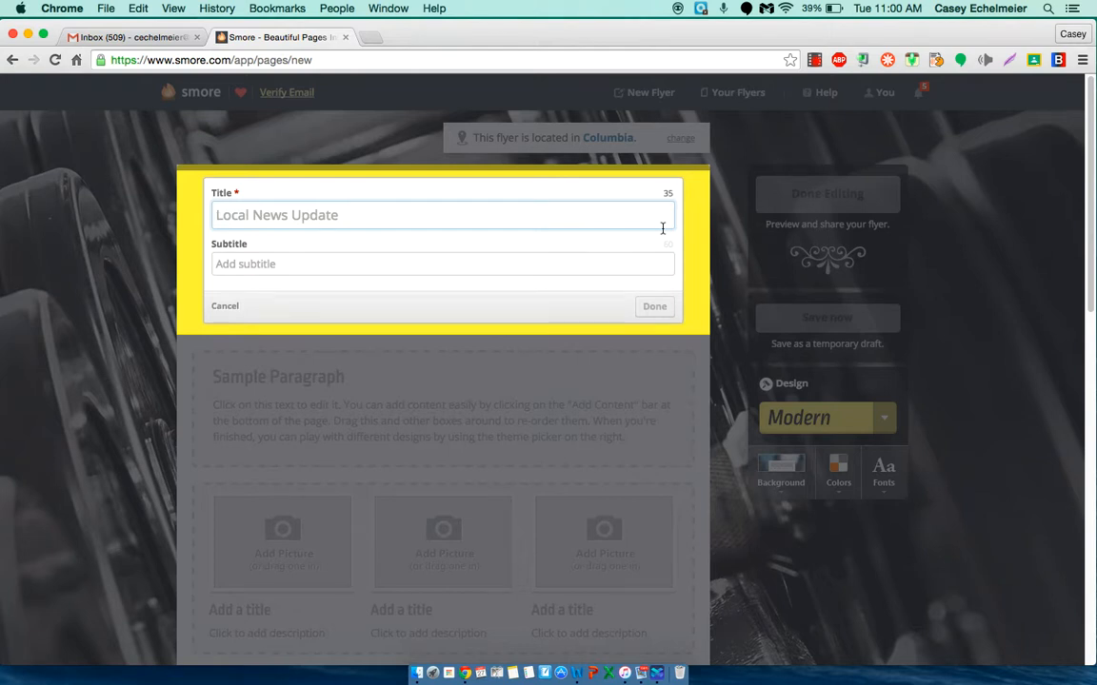
{"action": "type", "text": "Tuesday "}
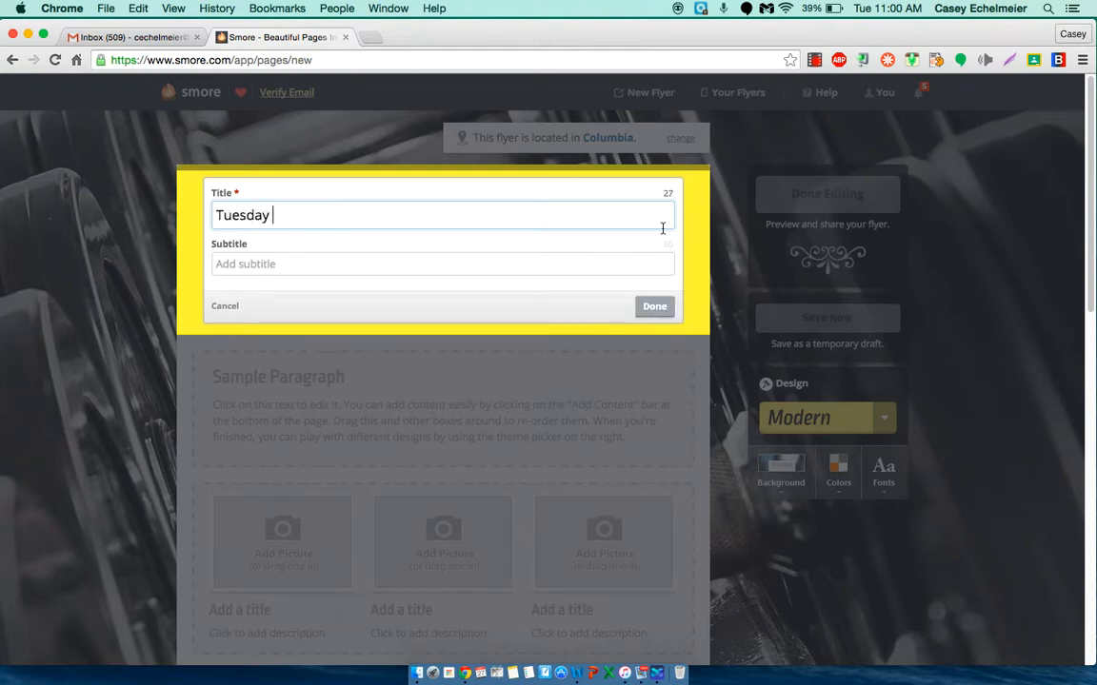
{"action": "type", "text": "Happenings"}
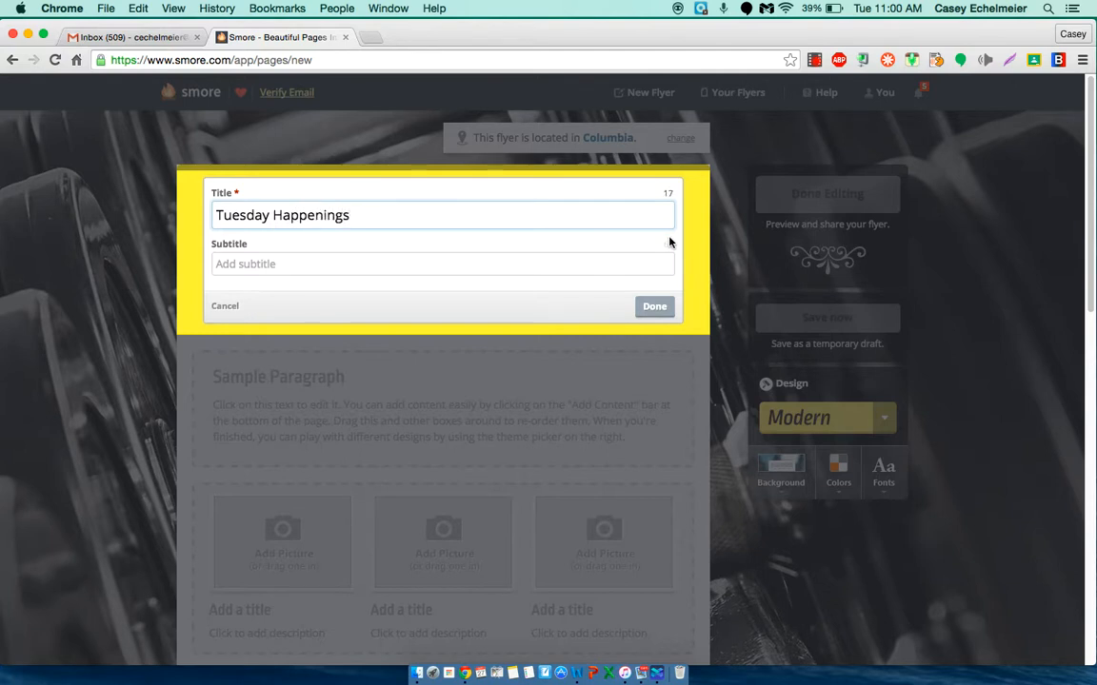
Step: Add the subtitle "Where Learning is FUN!!!!" and finish editing the flyer's heading
{"action": "left_click", "coordinate": [231, 265]}
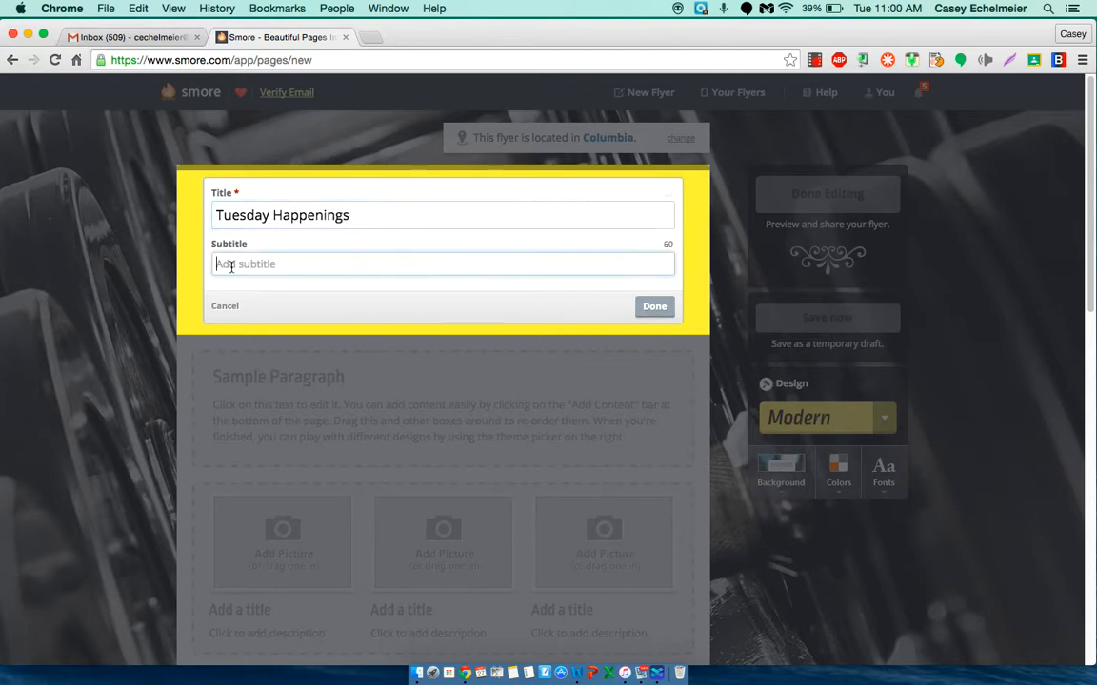
{"action": "type", "text": "Where Learning is "}
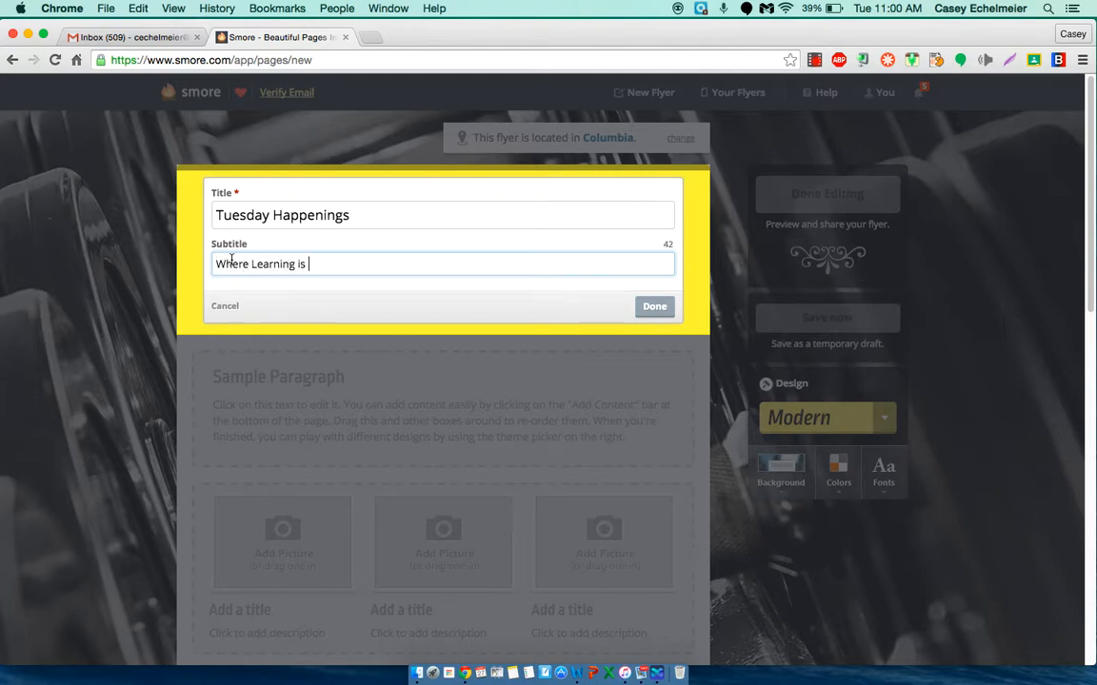
{"action": "type", "text": "FUN!!!!"}
{"action": "scroll", "coordinate": [231, 259], "scroll_direction": "down", "scroll_amount": 1}
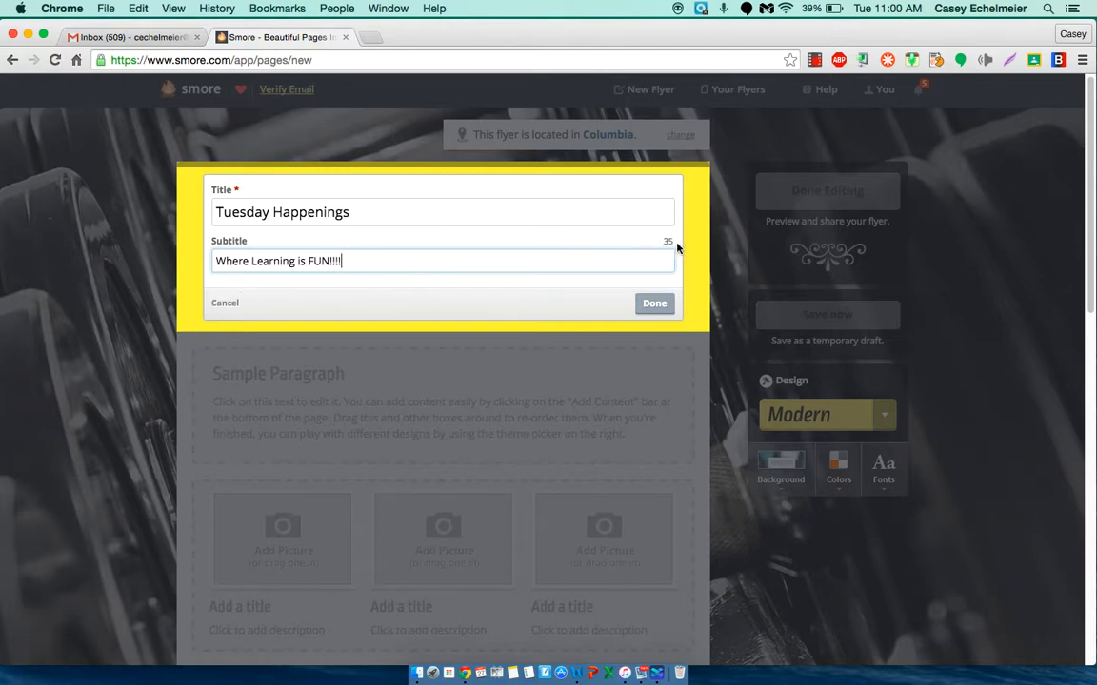
{"action": "left_click", "coordinate": [654, 304]}
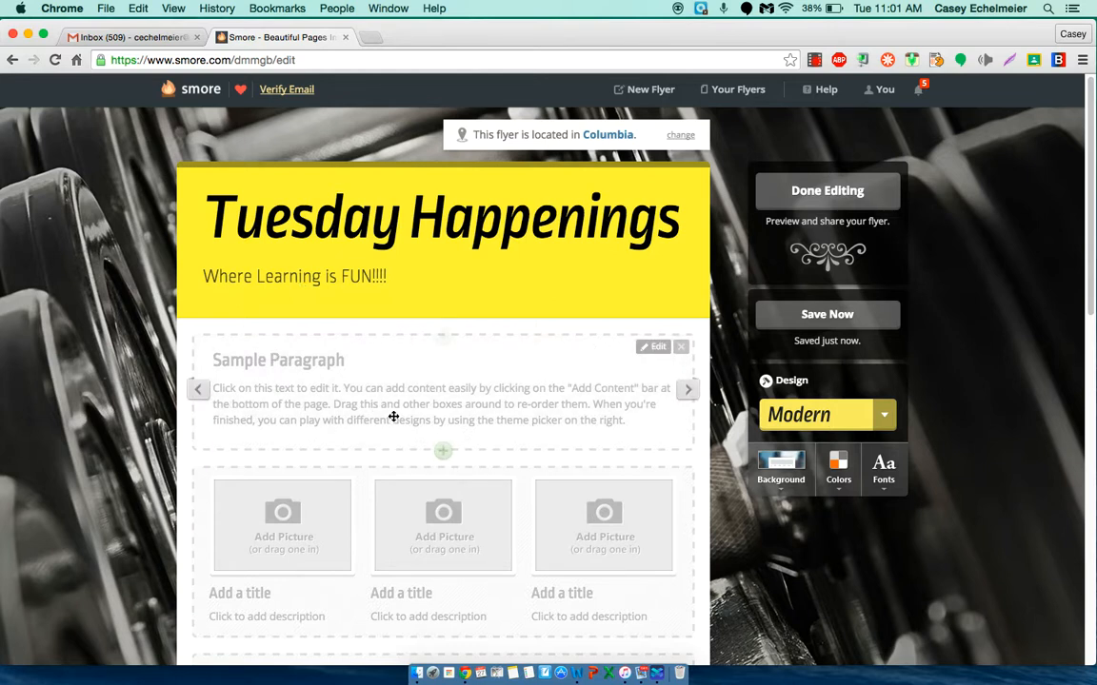
Step: Open the first sample paragraph below the heading for editing and title it "What's New"
{"action": "scroll", "coordinate": [394, 416], "scroll_direction": "down", "scroll_amount": 2}
{"action": "scroll", "coordinate": [393, 420], "scroll_direction": "down", "scroll_amount": 3}
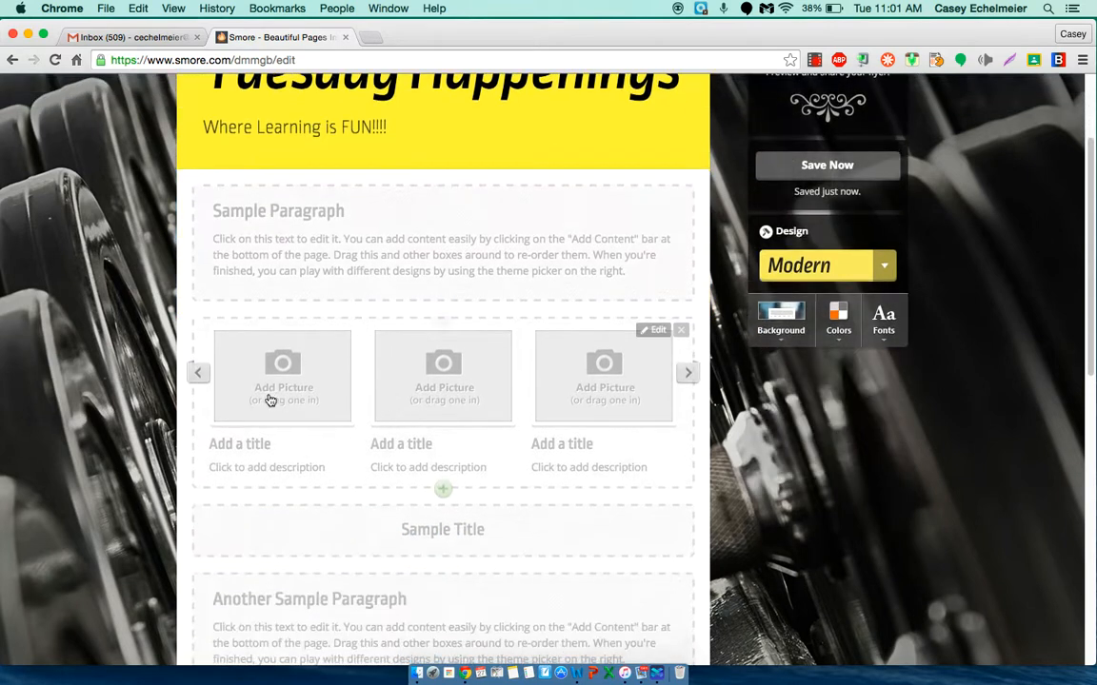
{"action": "scroll", "coordinate": [410, 420], "scroll_direction": "down", "scroll_amount": 3}
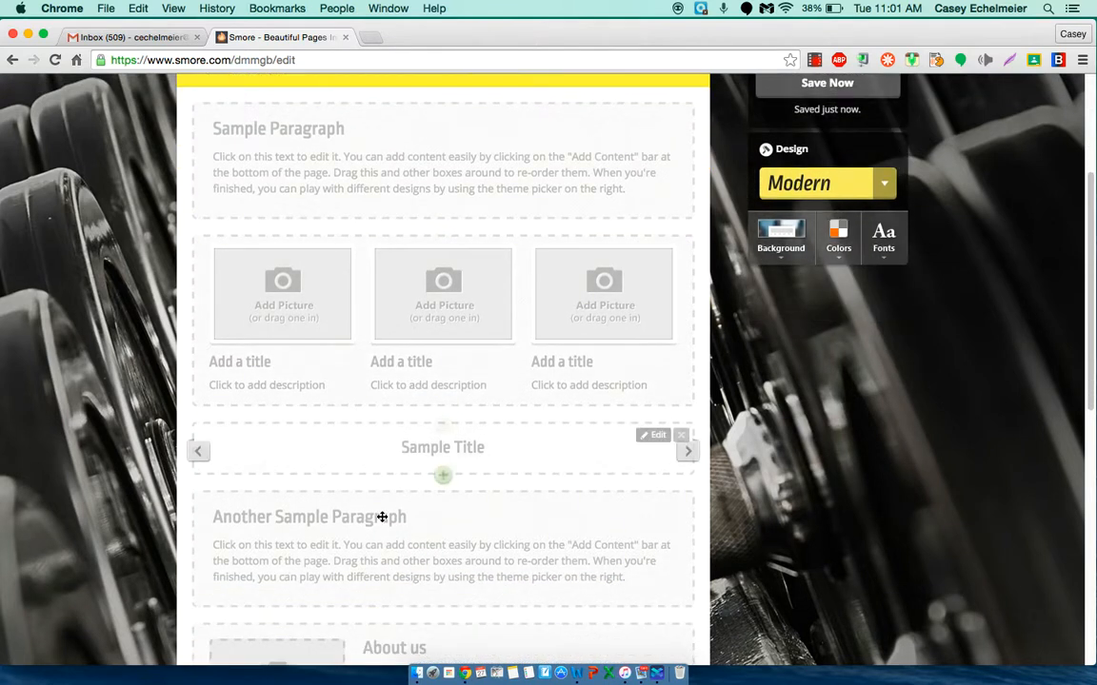
{"action": "scroll", "coordinate": [364, 530], "scroll_direction": "down", "scroll_amount": 5}
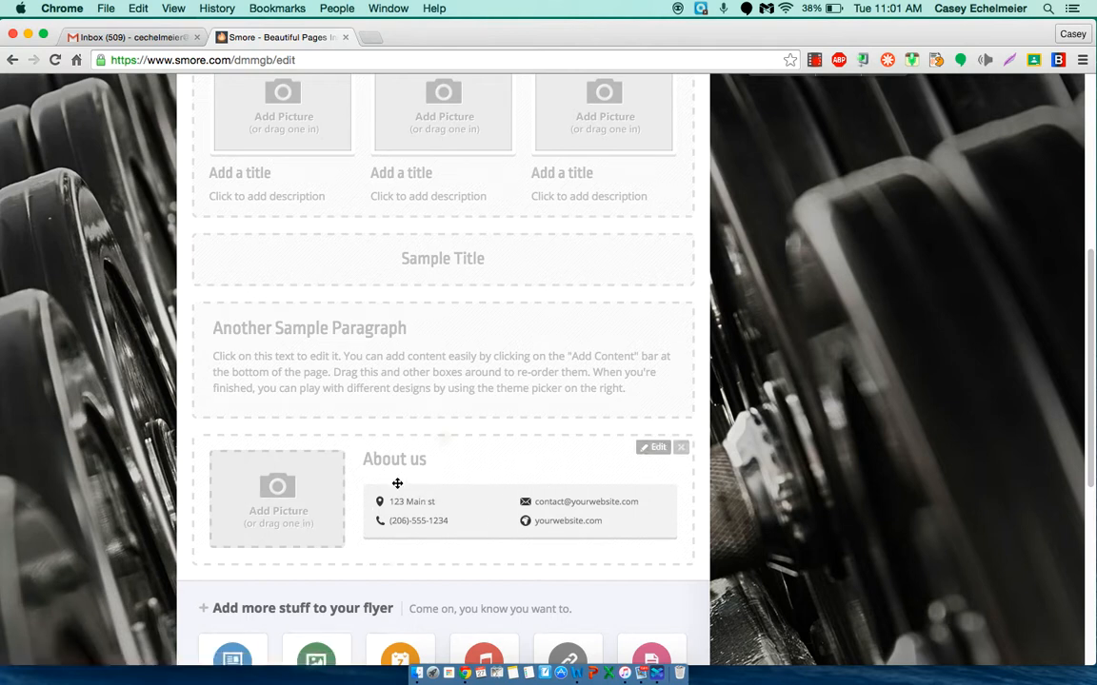
{"action": "scroll", "coordinate": [424, 287], "scroll_direction": "up", "scroll_amount": 10}
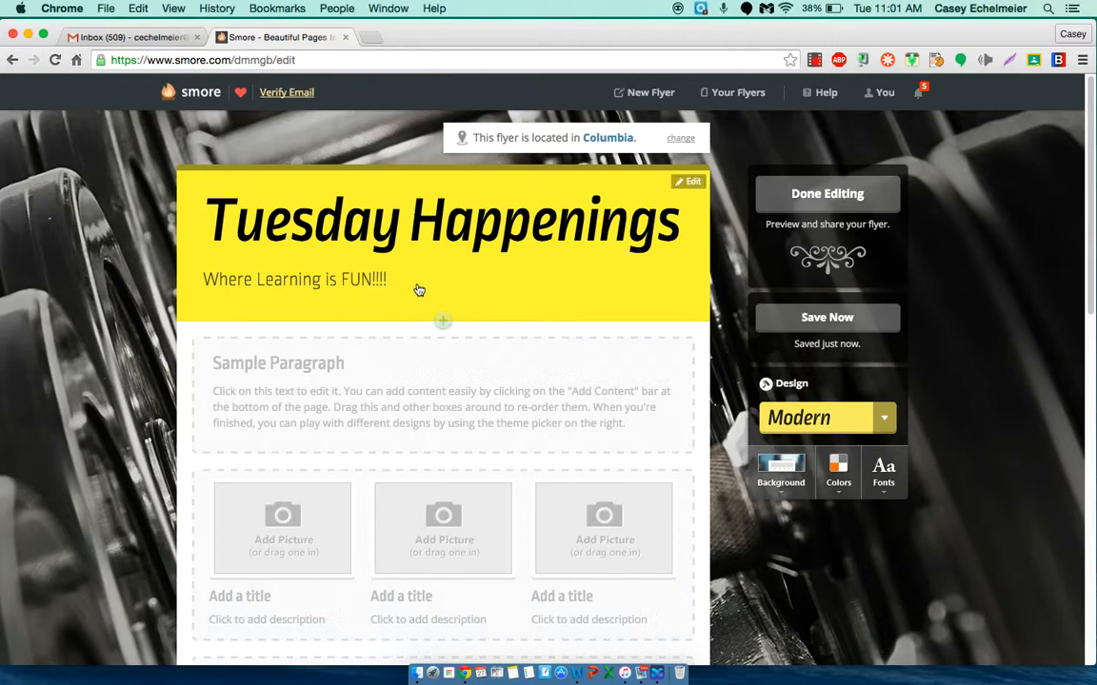
{"action": "left_click", "coordinate": [372, 374]}
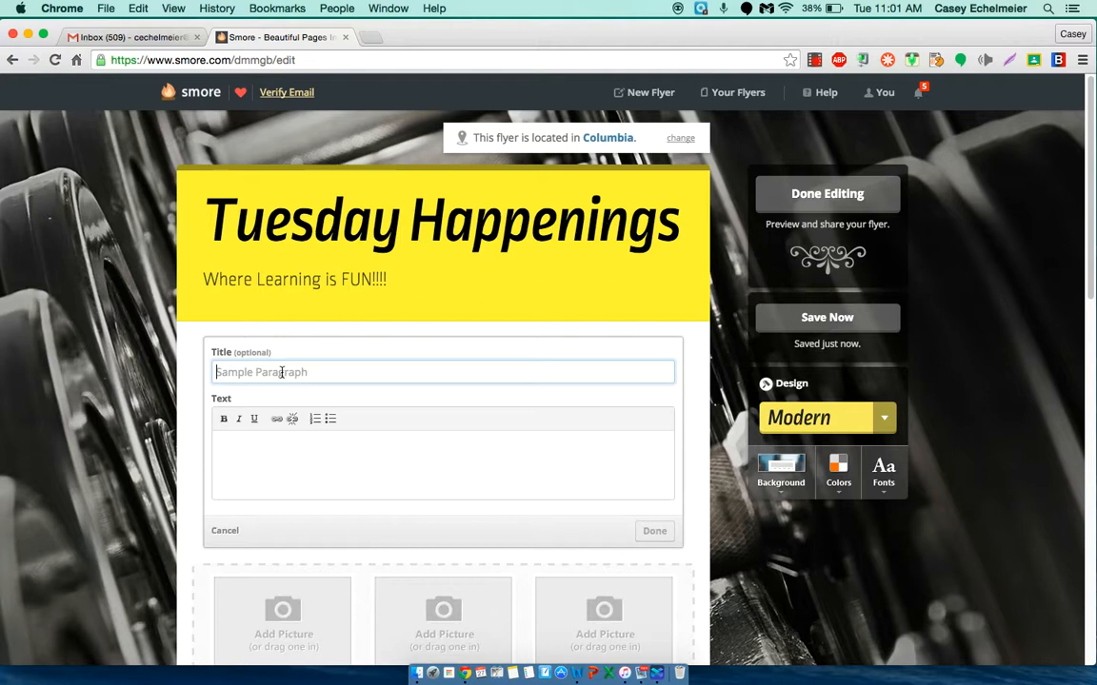
{"action": "type", "text": "What's New"}
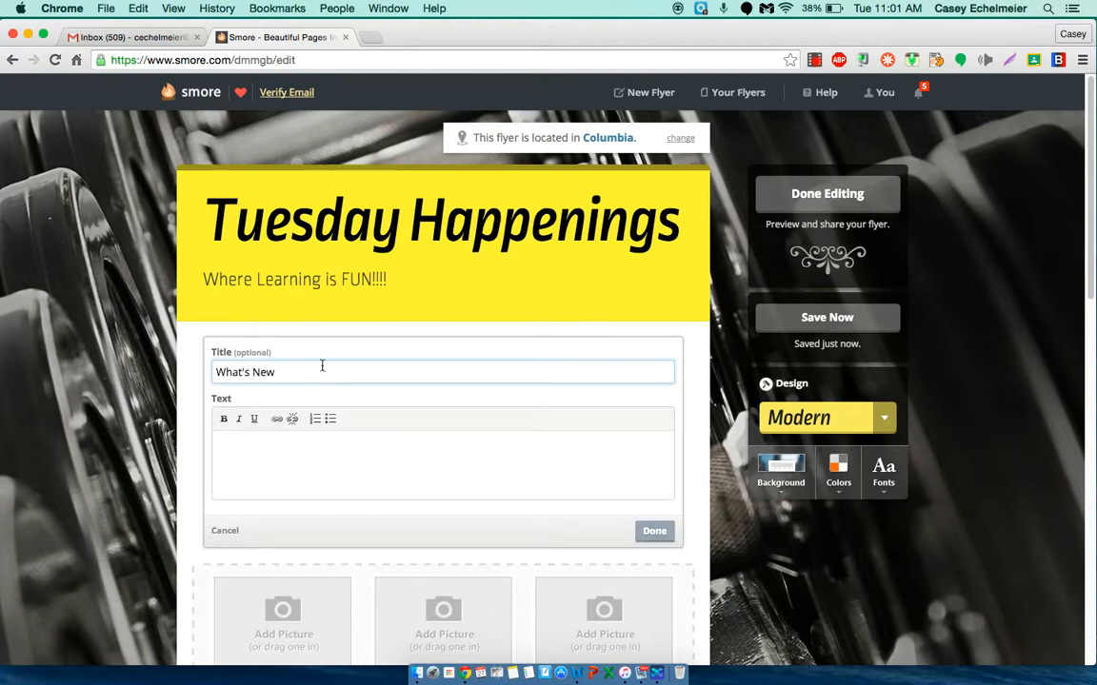
Step: Write the paragraph text "Here is where you can find some great resources. Please click the appropriate link:" followed by separate lines ELA and Math
{"action": "left_click", "coordinate": [238, 455]}
{"action": "type", "text": "Here is where you can fi"}
{"action": "type", "text": "nd some great resources."}
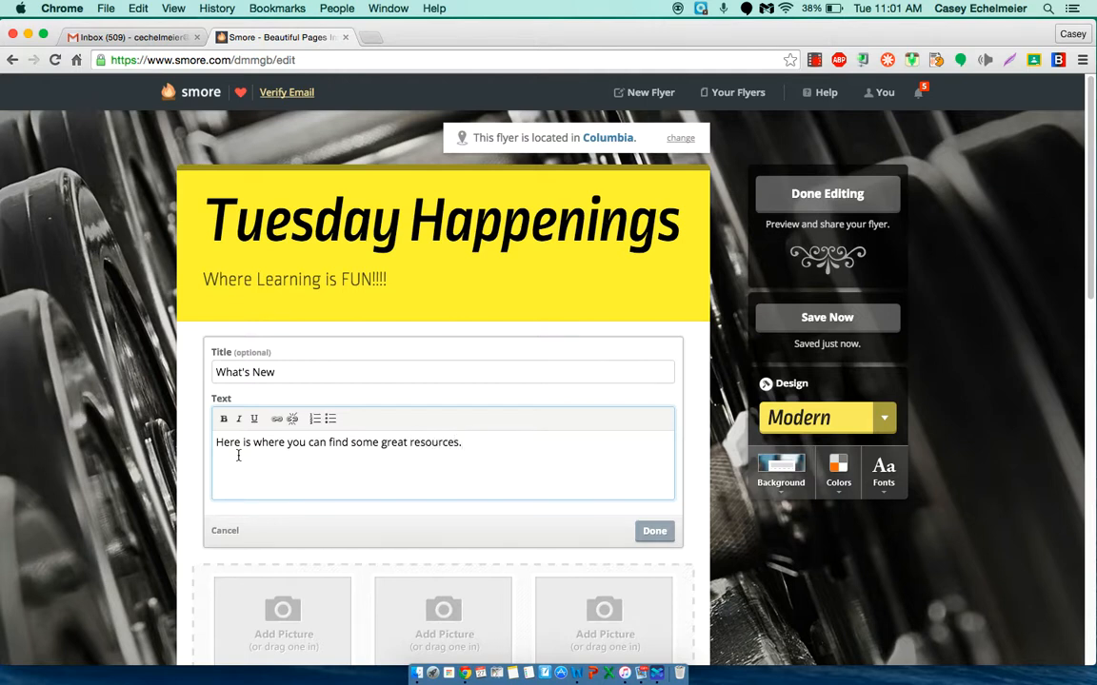
{"action": "type", "text": "Please clic"}
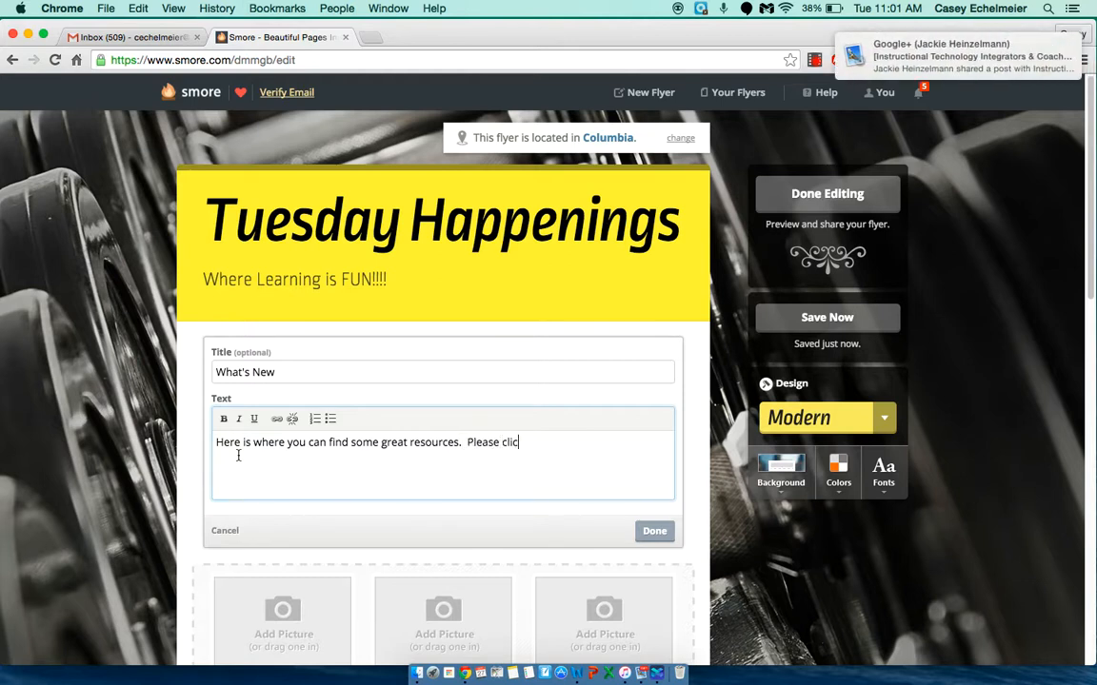
{"action": "type", "text": "k the ap"}
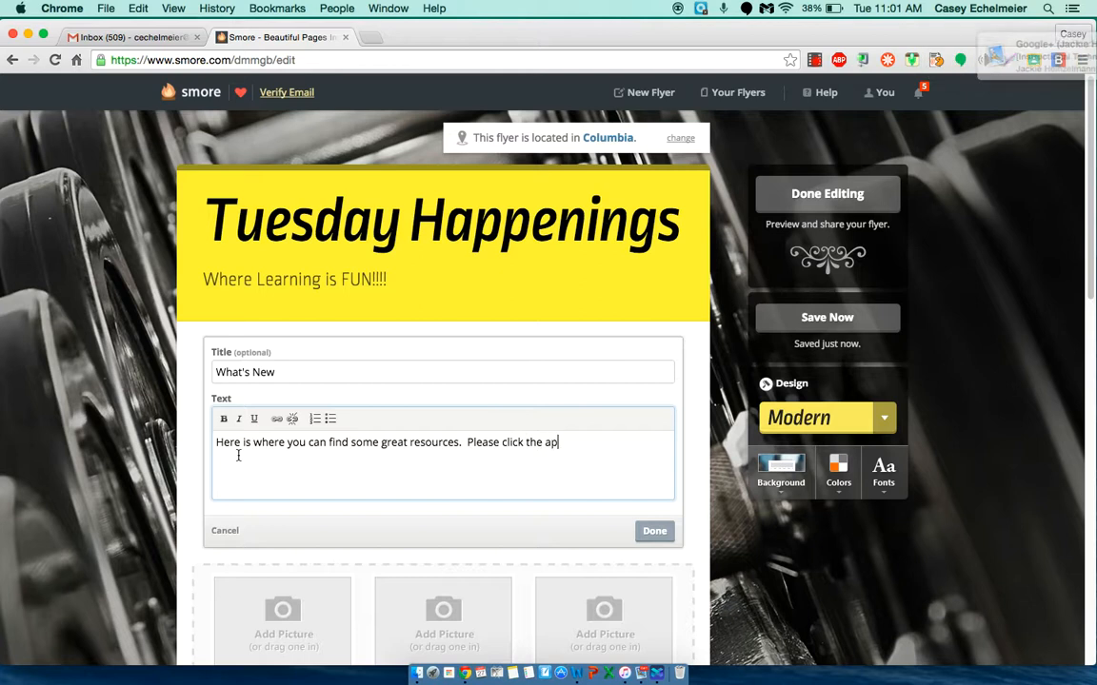
{"action": "type", "text": "propraie"}
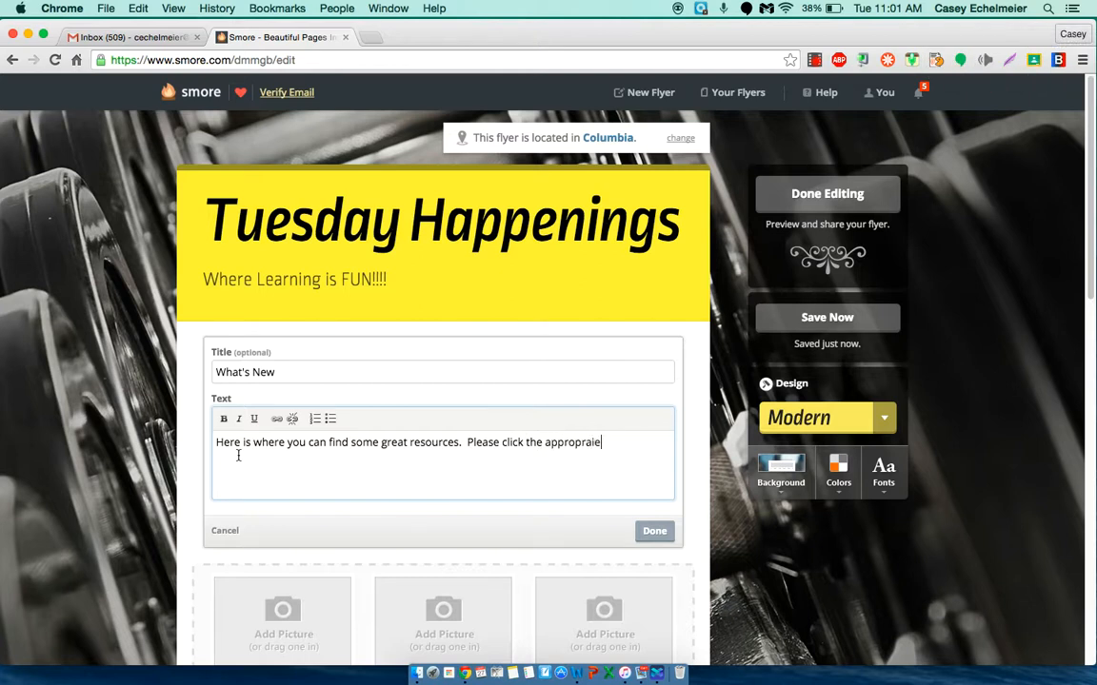
{"action": "key", "text": "BackSpace"}
{"action": "type", "text": "ate link: E"}
{"action": "type", "text": "LA "}
{"action": "type", "text": "Math"}
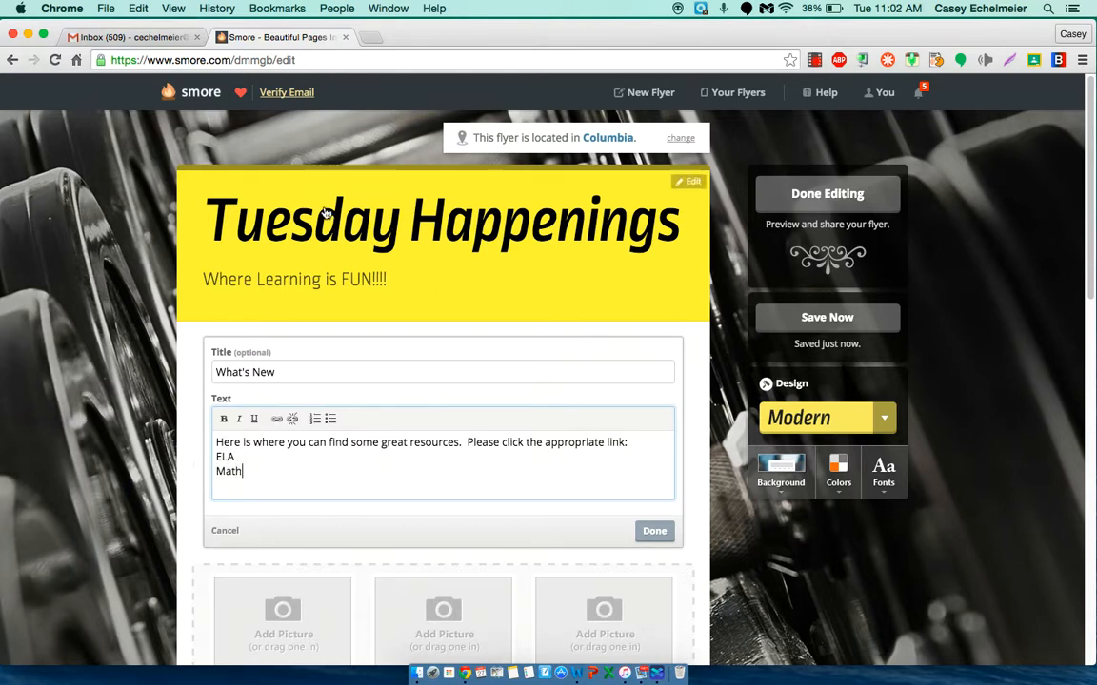
Step: Format the ELA and Math lines of the paragraph as a bulleted list
{"action": "left_click_drag", "start_coordinate": [248, 471], "coordinate": [215, 455]}
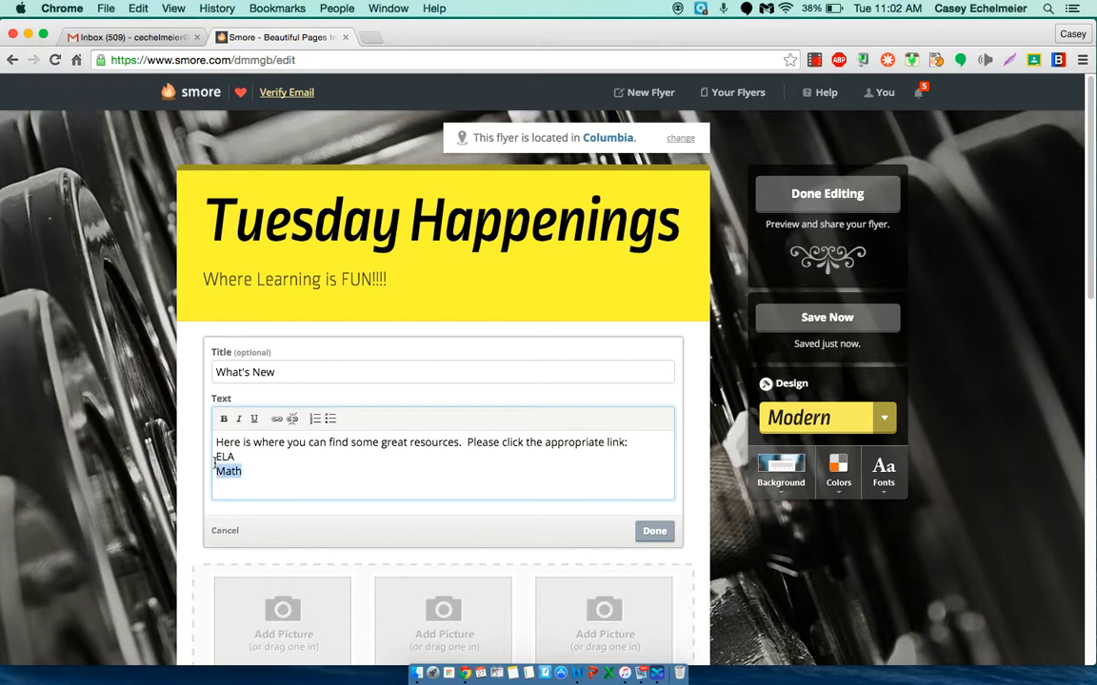
{"action": "left_click", "coordinate": [331, 421]}
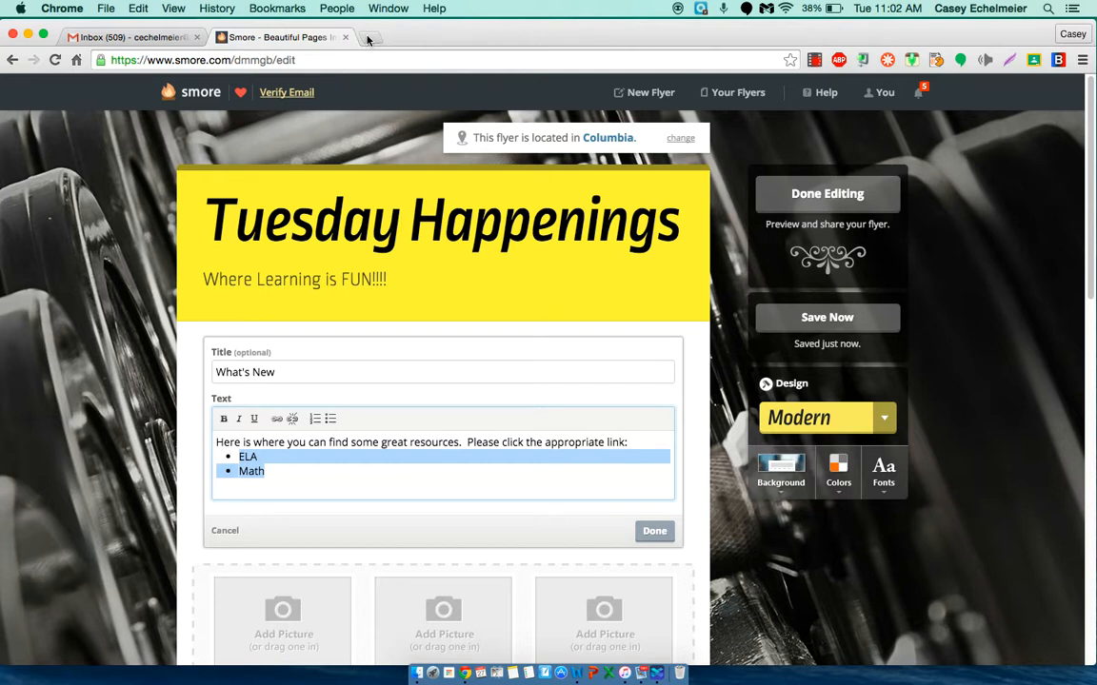
{"action": "left_click", "coordinate": [558, 488]}
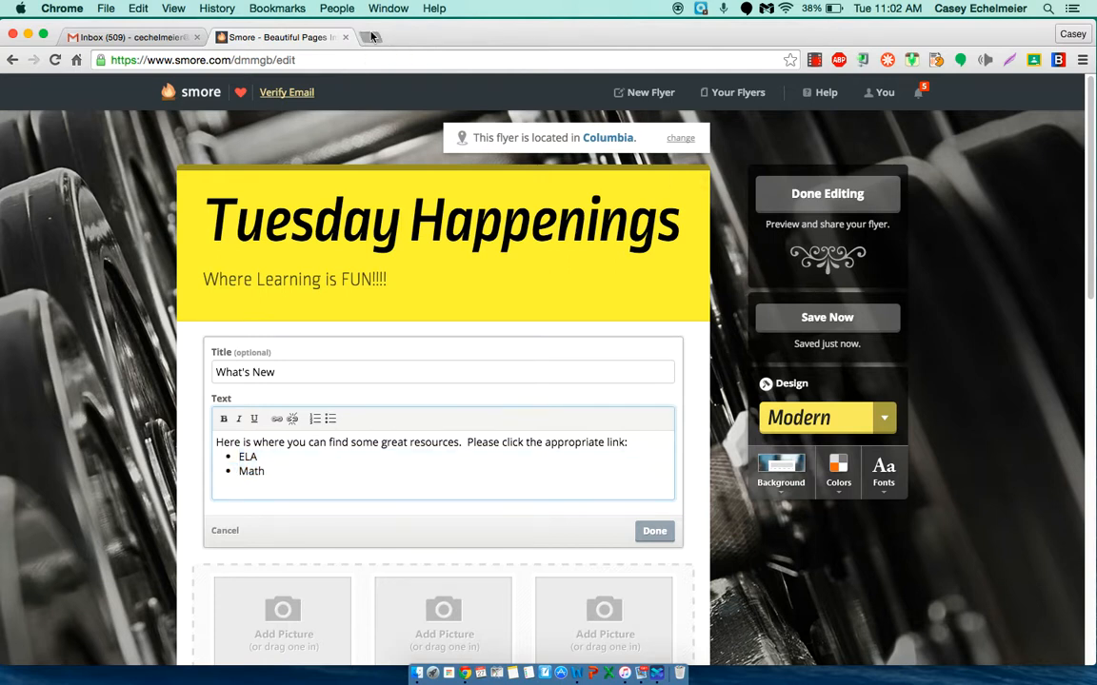
Step: Open Symbaloo in a new browser tab and copy the web address of the page shown there
{"action": "left_click", "coordinate": [373, 36]}
{"action": "type", "text": "symbalo"}
{"action": "key", "text": "Return"}
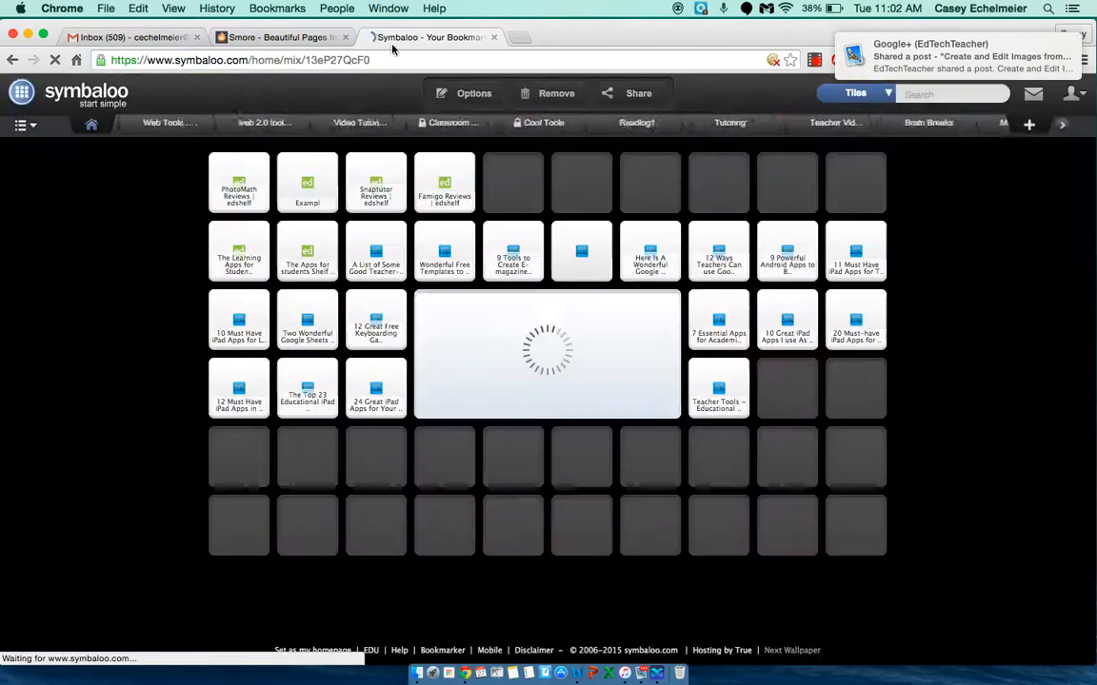
{"action": "left_click", "coordinate": [381, 60]}
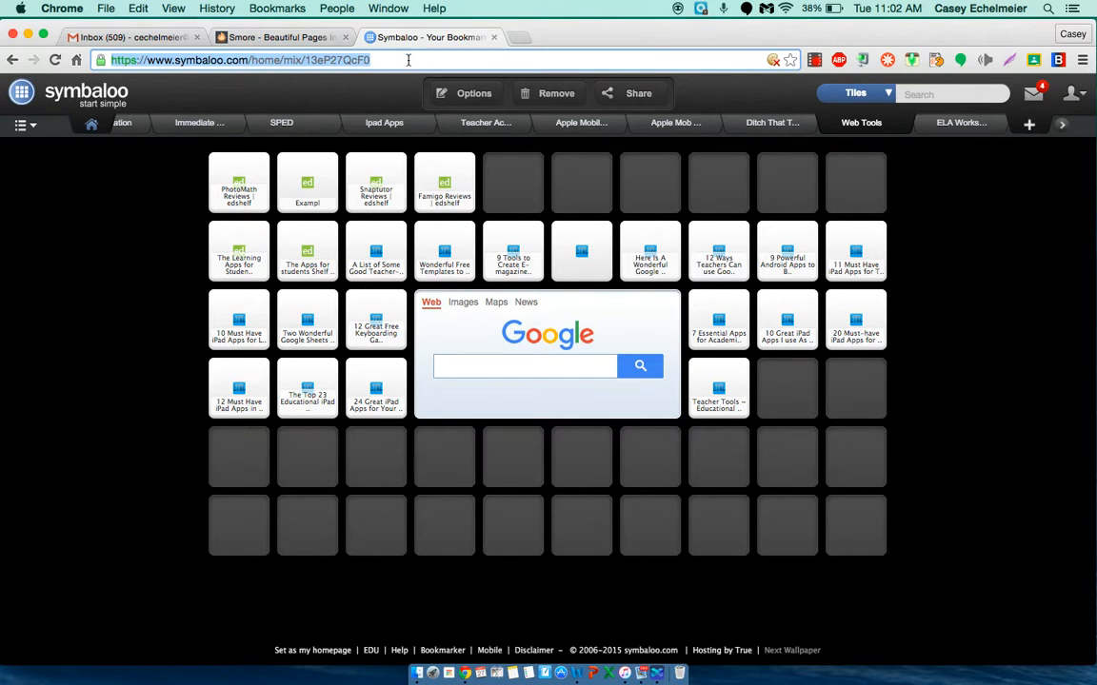
{"action": "right_click", "coordinate": [377, 57]}
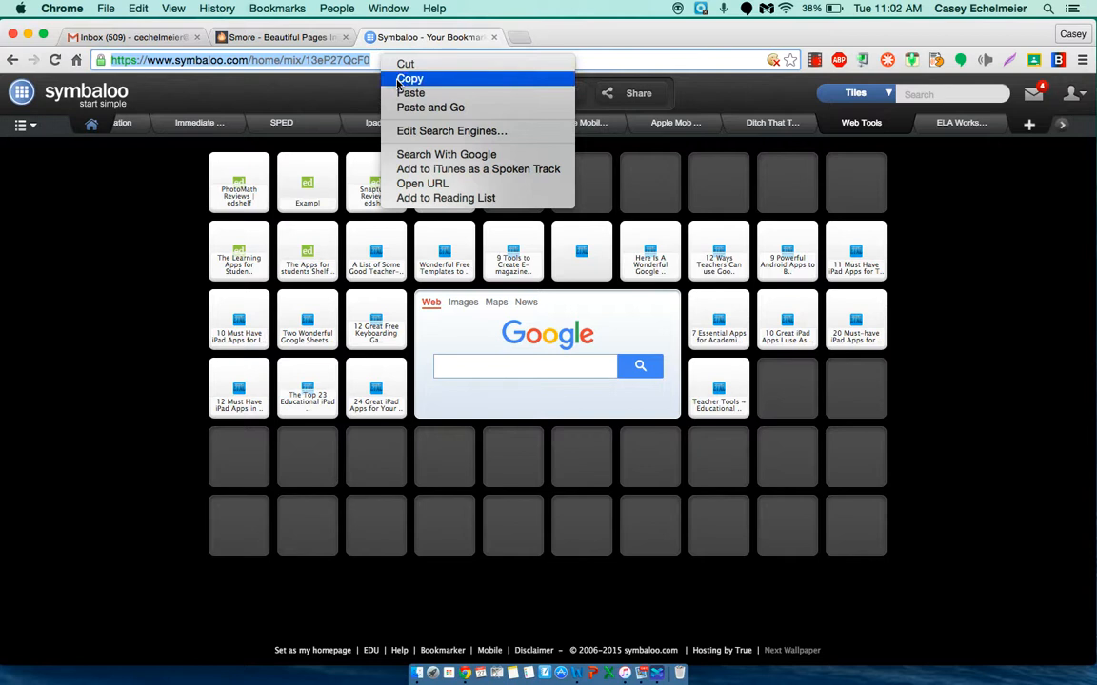
{"action": "left_click", "coordinate": [390, 78]}
Step: Return to the Smore flyer and link the ELA bullet to the copied Symbaloo address
{"action": "left_click", "coordinate": [276, 38]}
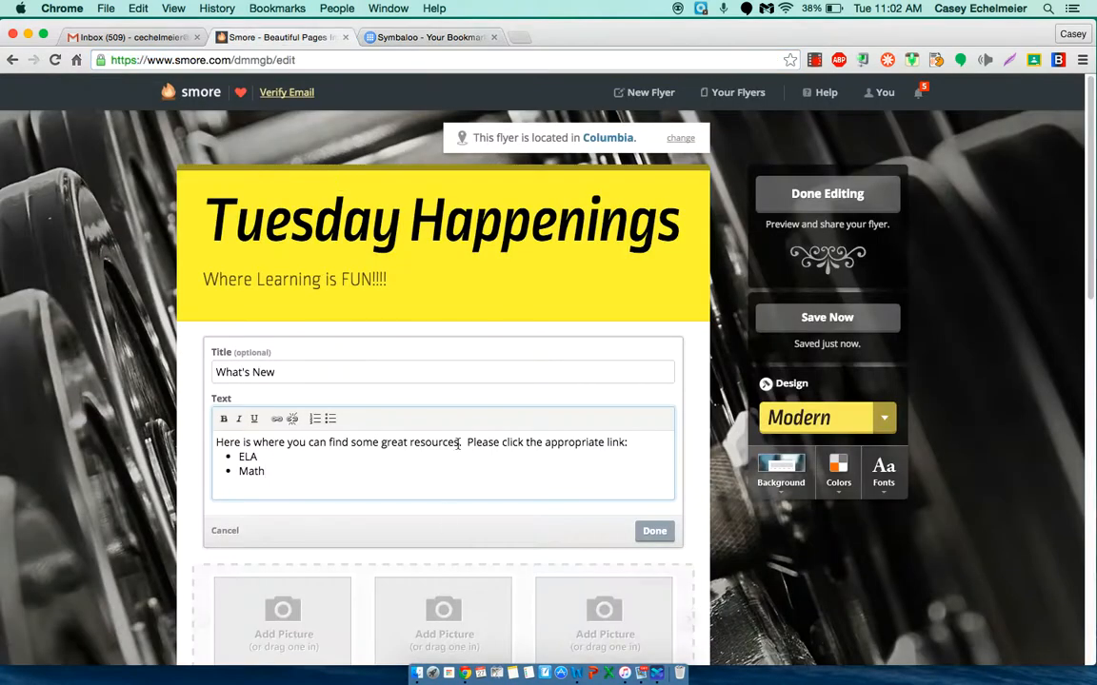
{"action": "left_click_drag", "start_coordinate": [258, 457], "coordinate": [237, 457]}
{"action": "left_click", "coordinate": [276, 420]}
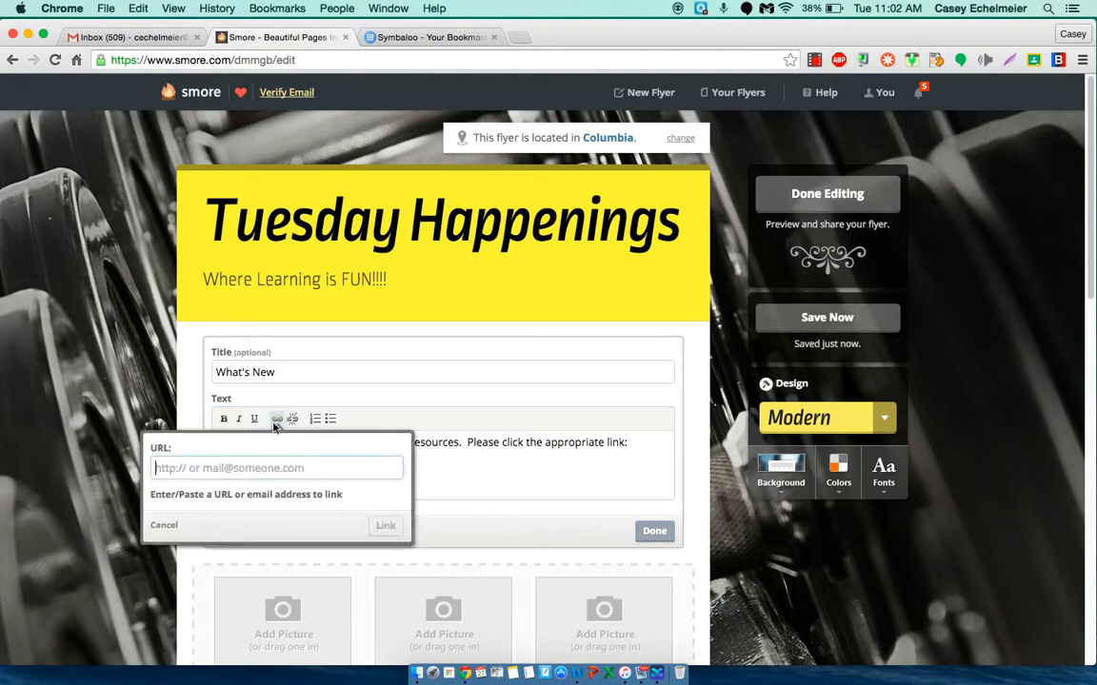
{"action": "right_click", "coordinate": [189, 468]}
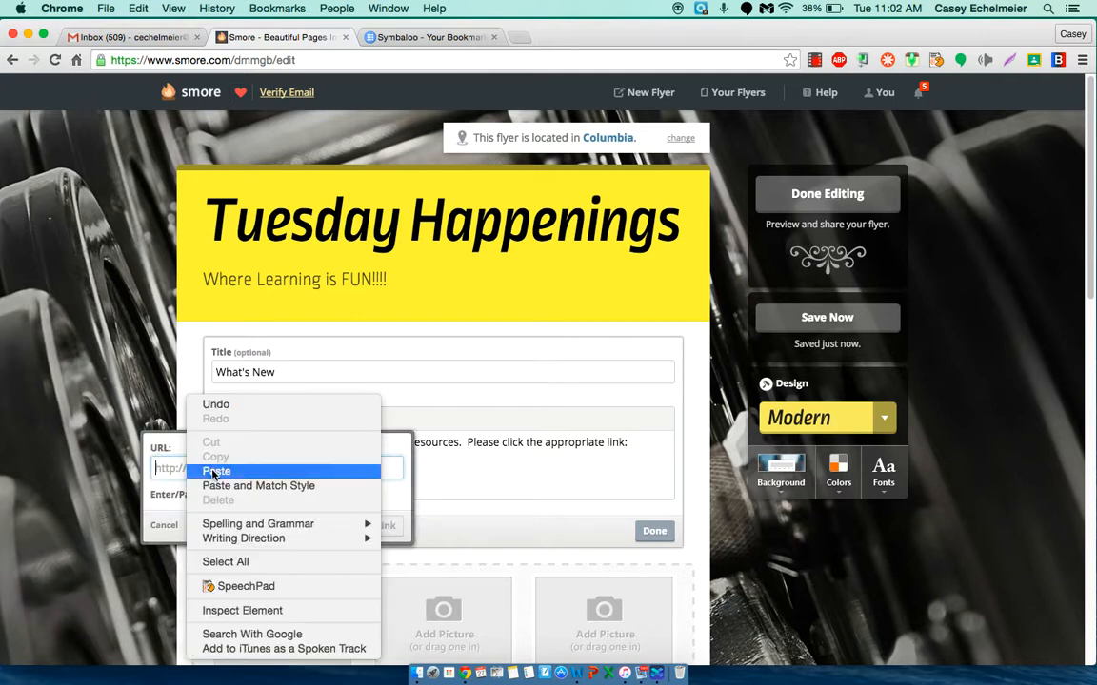
{"action": "left_click", "coordinate": [215, 474]}
{"action": "left_click", "coordinate": [386, 457]}
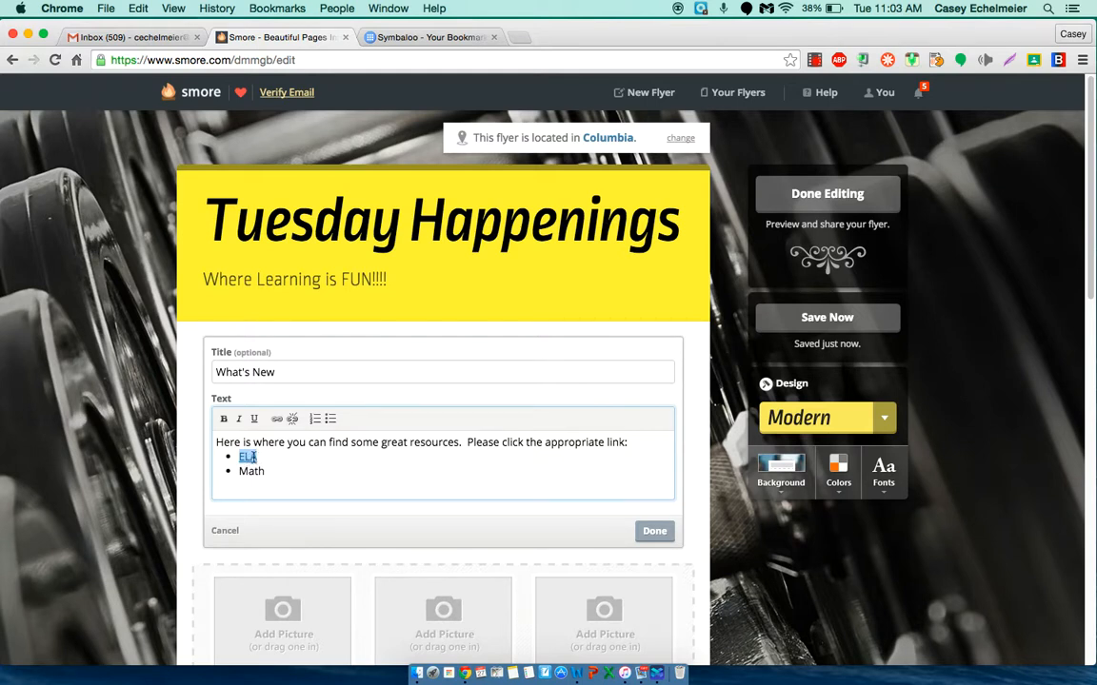
Step: Check the Symbaloo page once more, return to the flyer and finish editing the What's New paragraph
{"action": "left_click", "coordinate": [434, 38]}
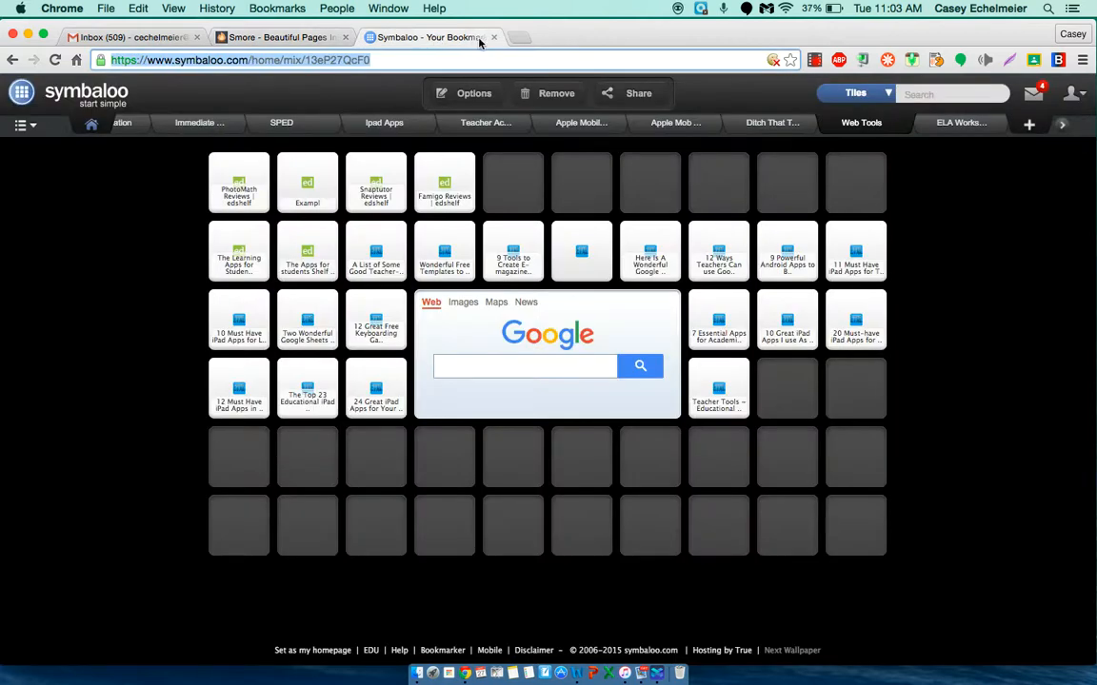
{"action": "left_click", "coordinate": [318, 38]}
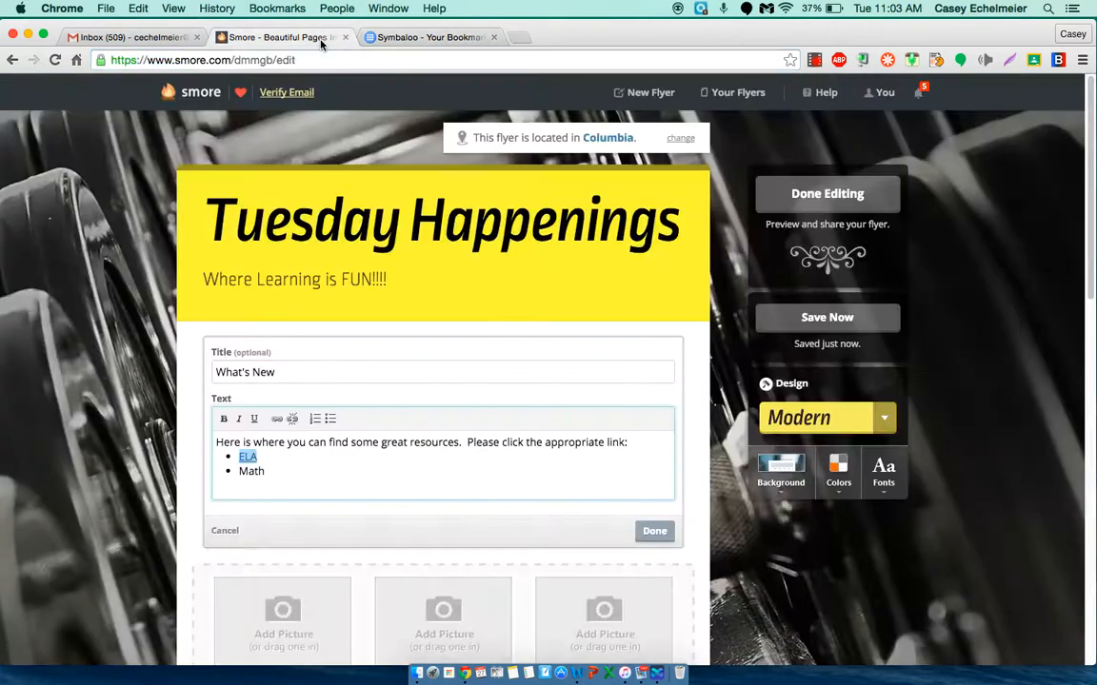
{"action": "left_click", "coordinate": [655, 531]}
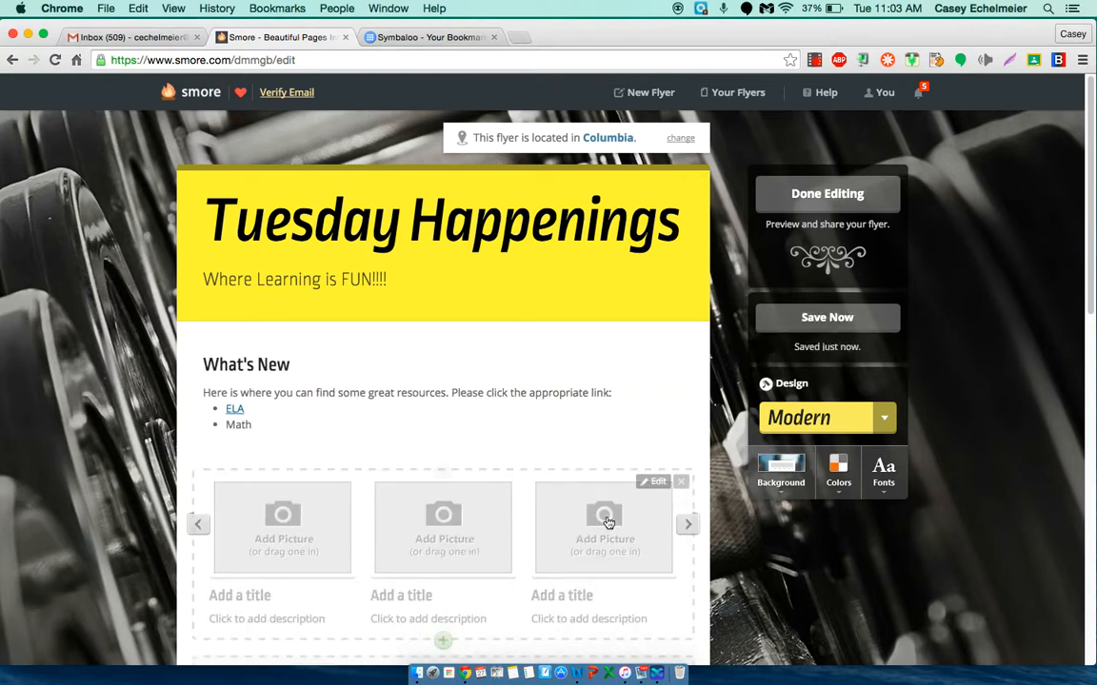
Step: Add 4-Cs1.jpg to the first picture slot, from the 21st Century subfolder of the Images folder reached through the Desktop
{"action": "left_click", "coordinate": [284, 522]}
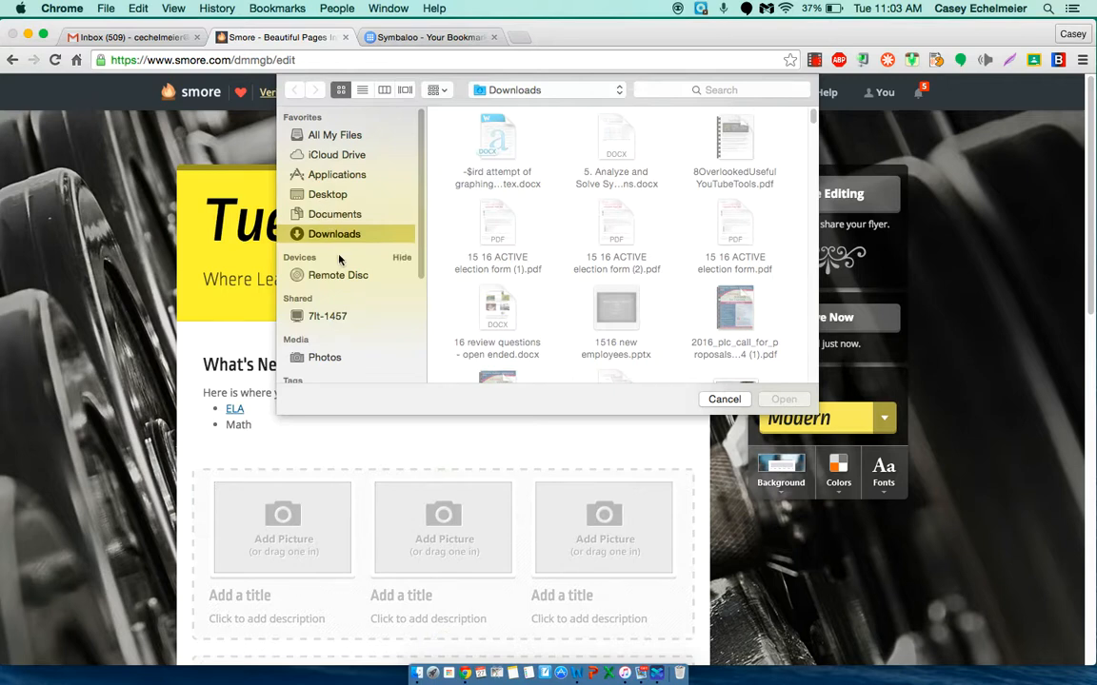
{"action": "left_click", "coordinate": [327, 196]}
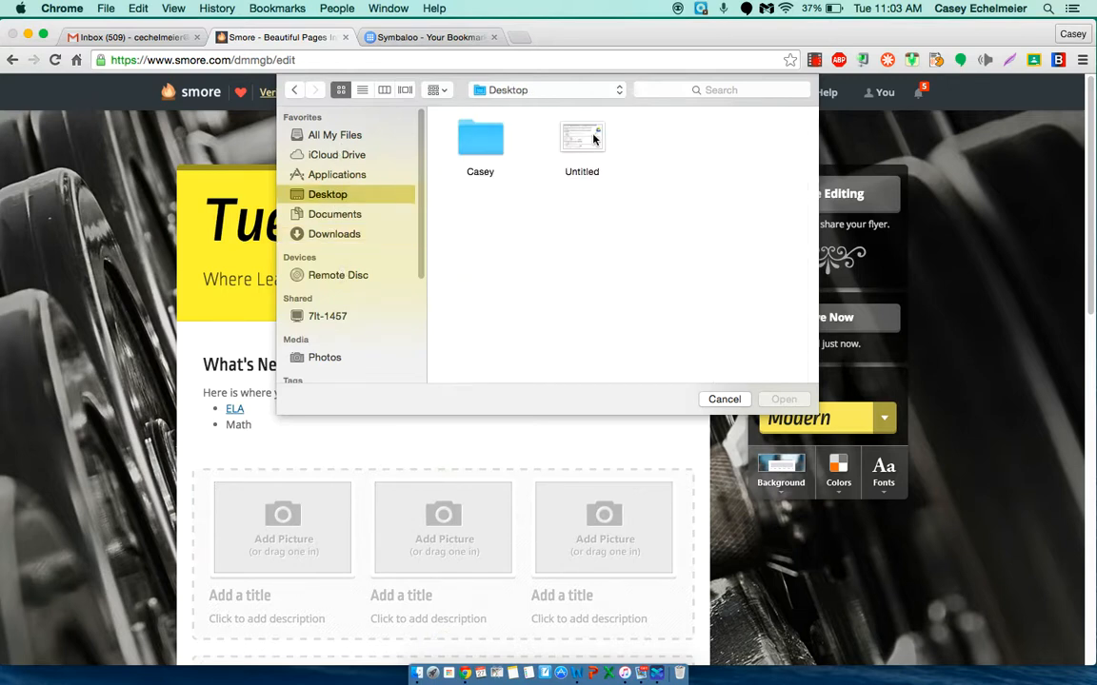
{"action": "left_click", "coordinate": [486, 141]}
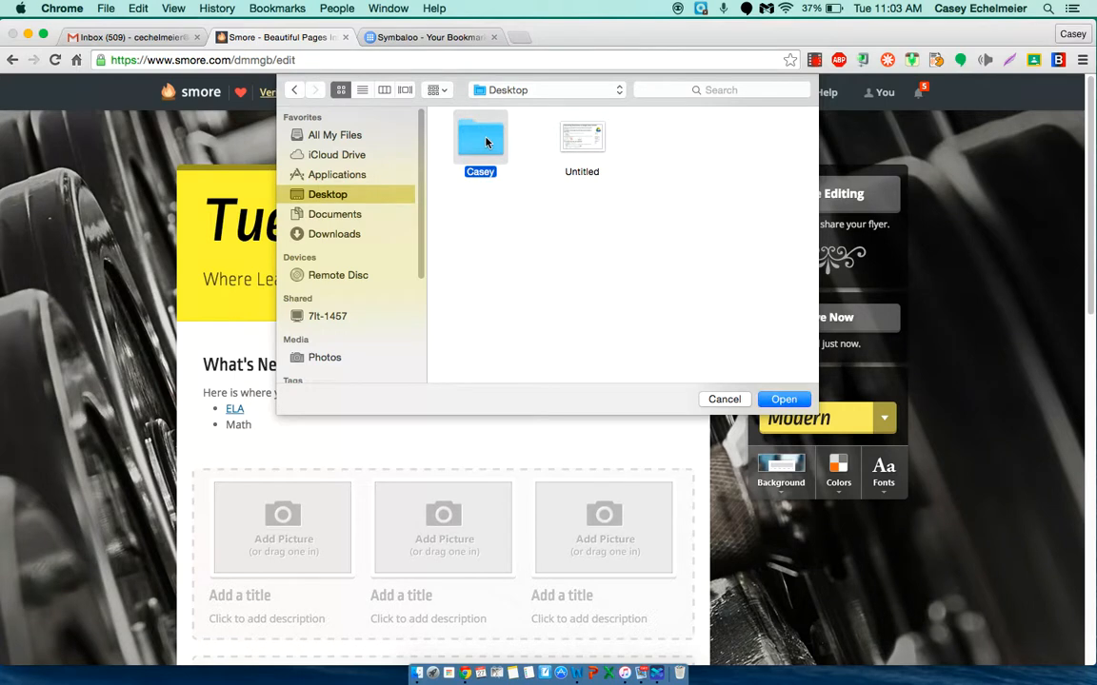
{"action": "double_click", "coordinate": [486, 142]}
{"action": "double_click", "coordinate": [497, 309]}
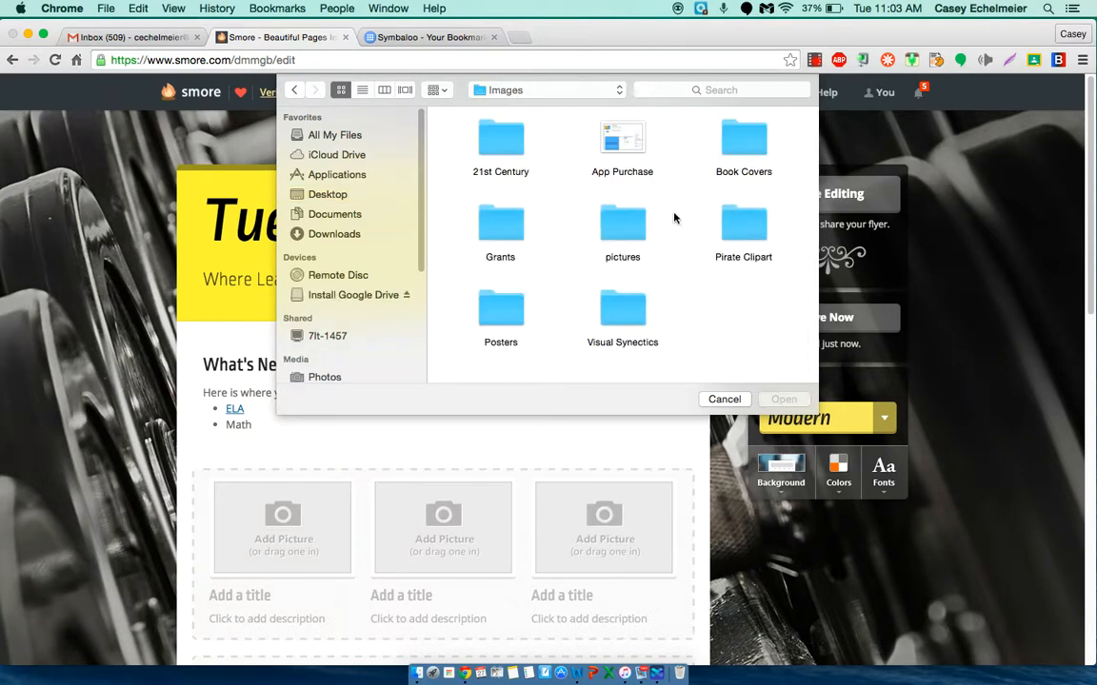
{"action": "double_click", "coordinate": [500, 143]}
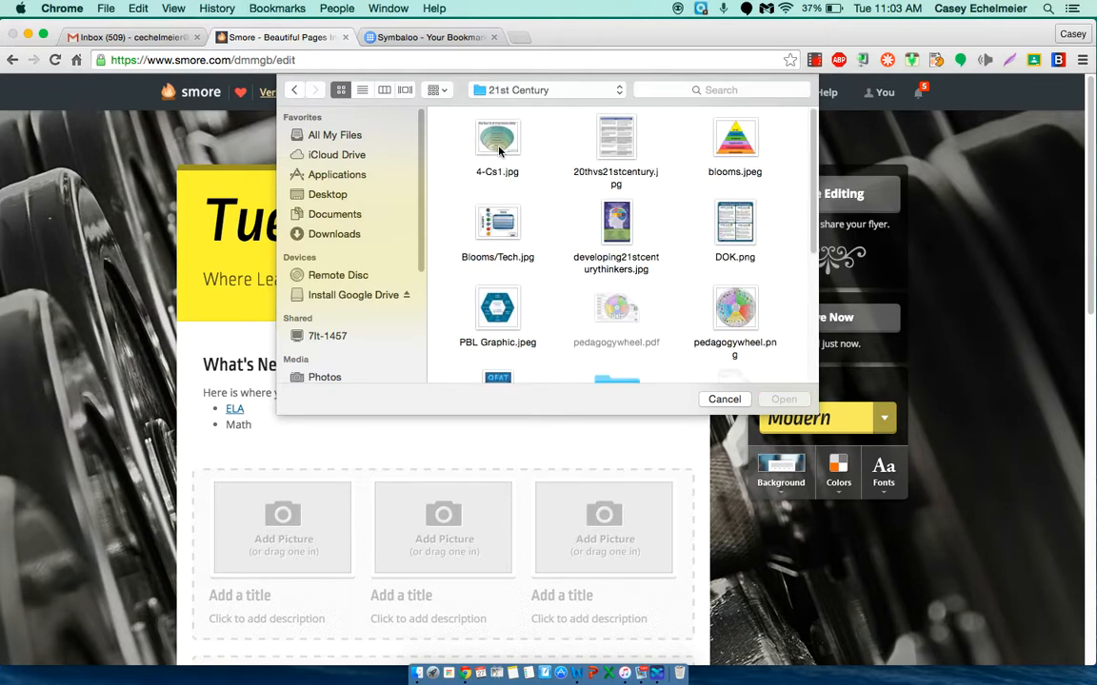
{"action": "left_click", "coordinate": [495, 143]}
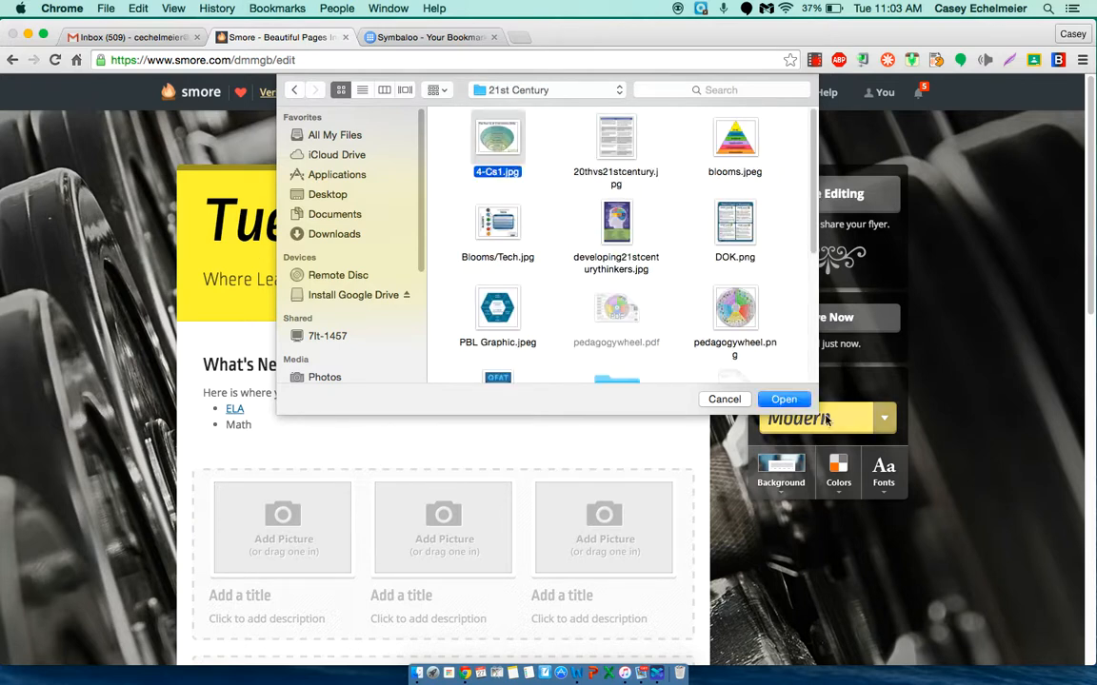
{"action": "left_click", "coordinate": [783, 400]}
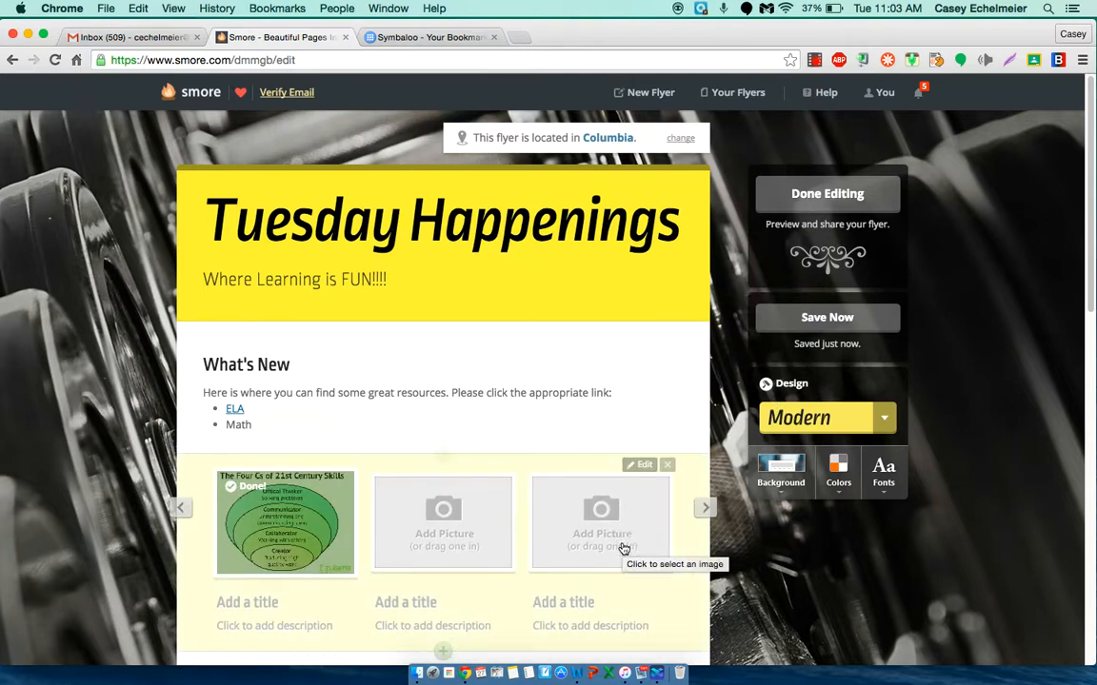
Step: Add blooms.jpeg to the second picture slot and pedagogywheel.png to the third, both from the 21st Century folder
{"action": "left_click", "coordinate": [443, 525]}
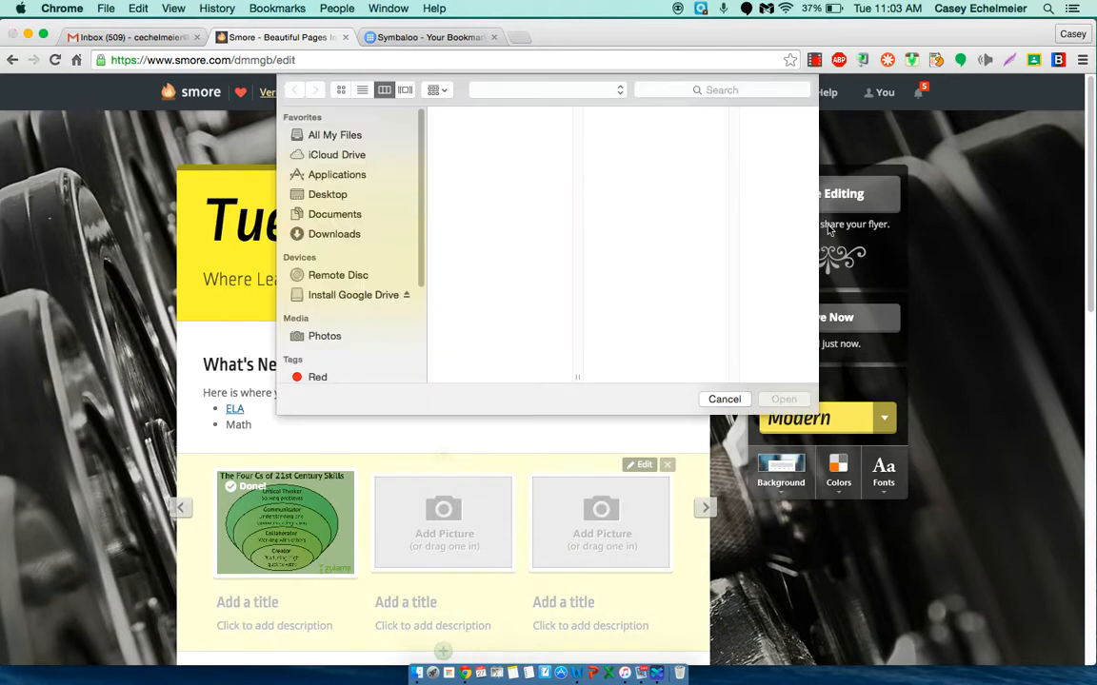
{"action": "left_click", "coordinate": [734, 141]}
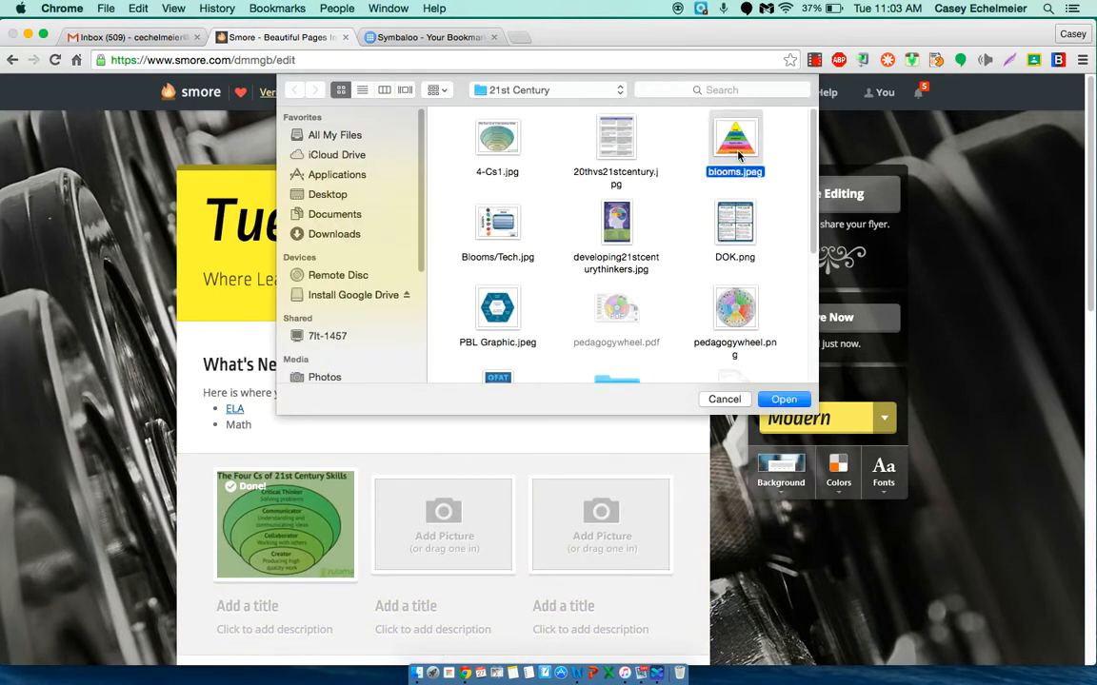
{"action": "left_click", "coordinate": [783, 399]}
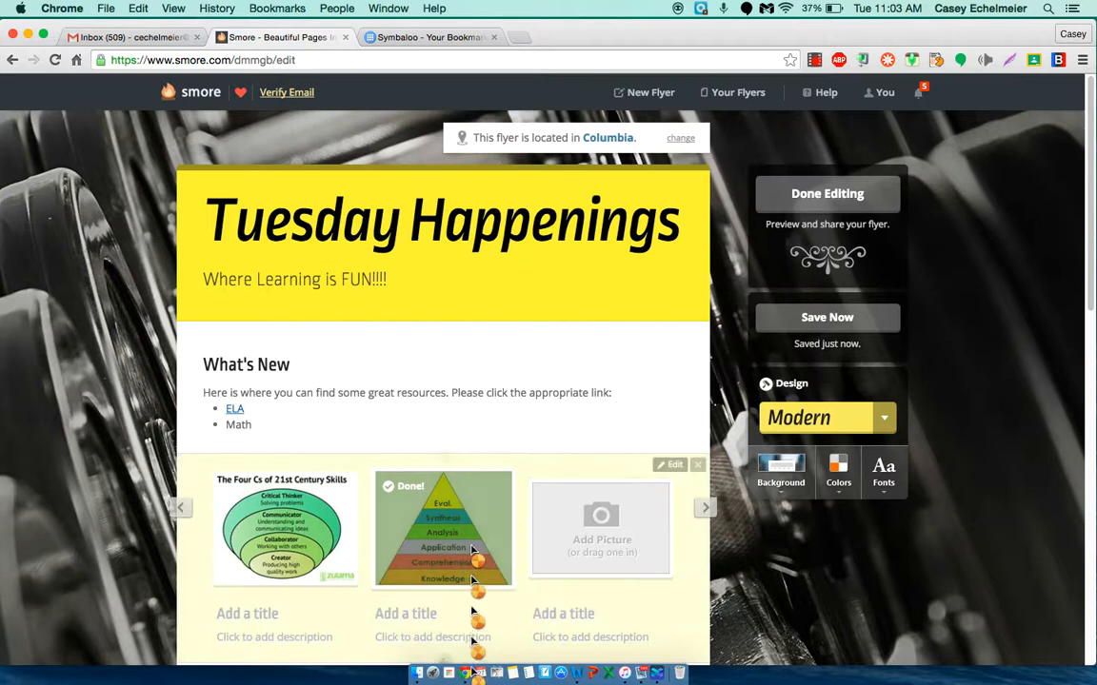
{"action": "left_click", "coordinate": [609, 526]}
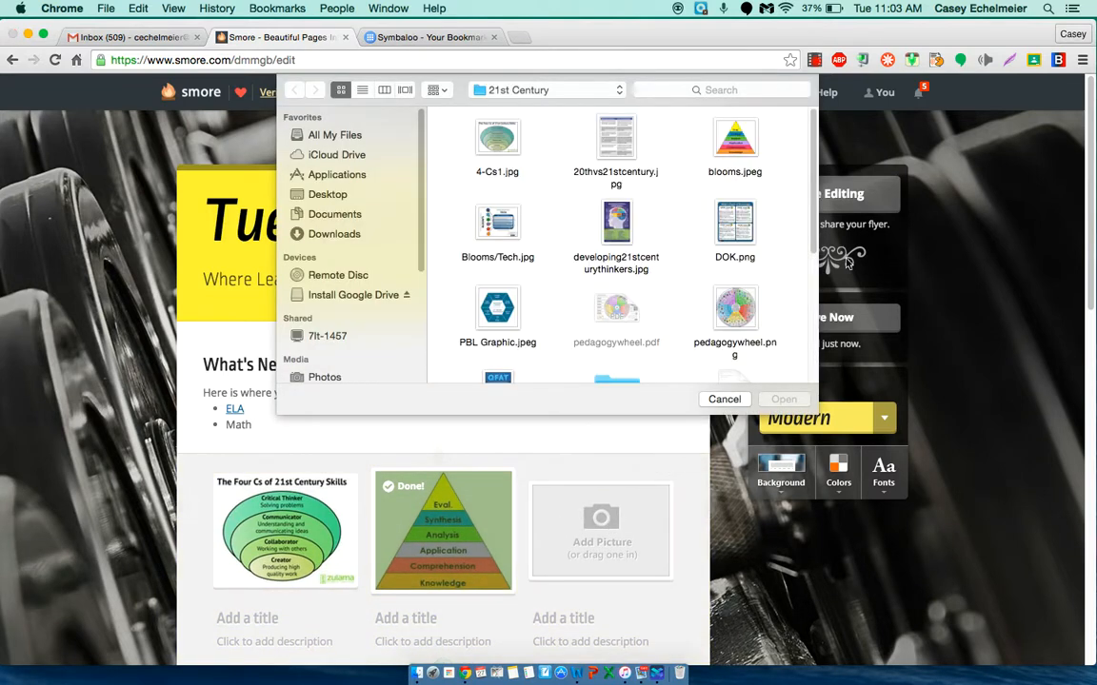
{"action": "left_click", "coordinate": [735, 305]}
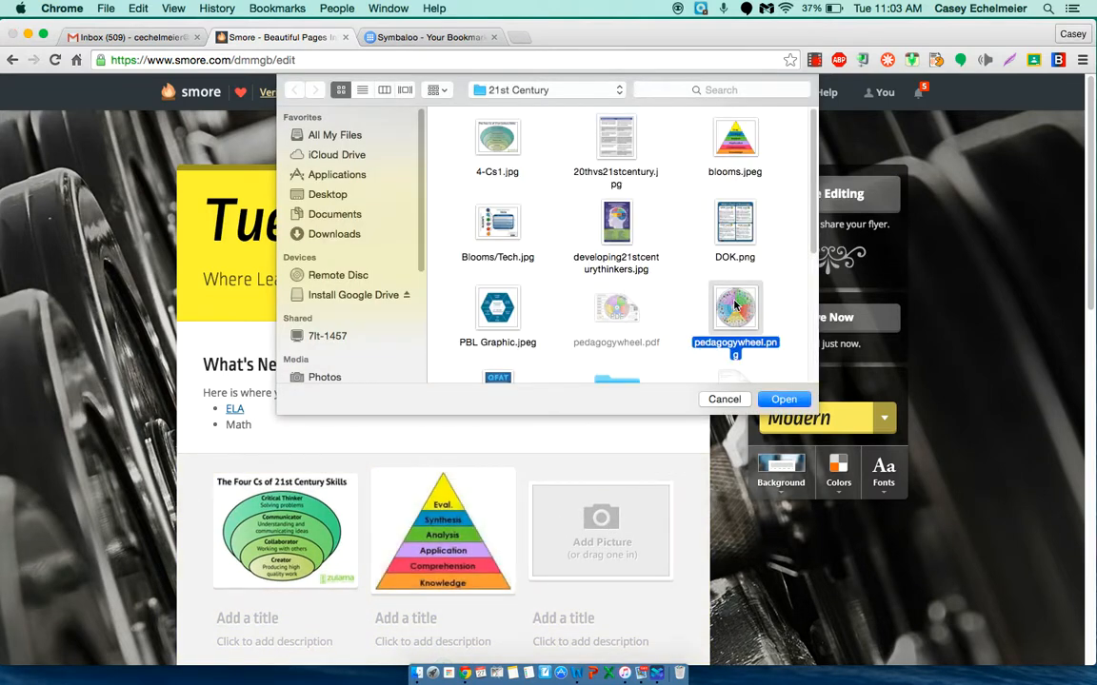
{"action": "double_click", "coordinate": [735, 305]}
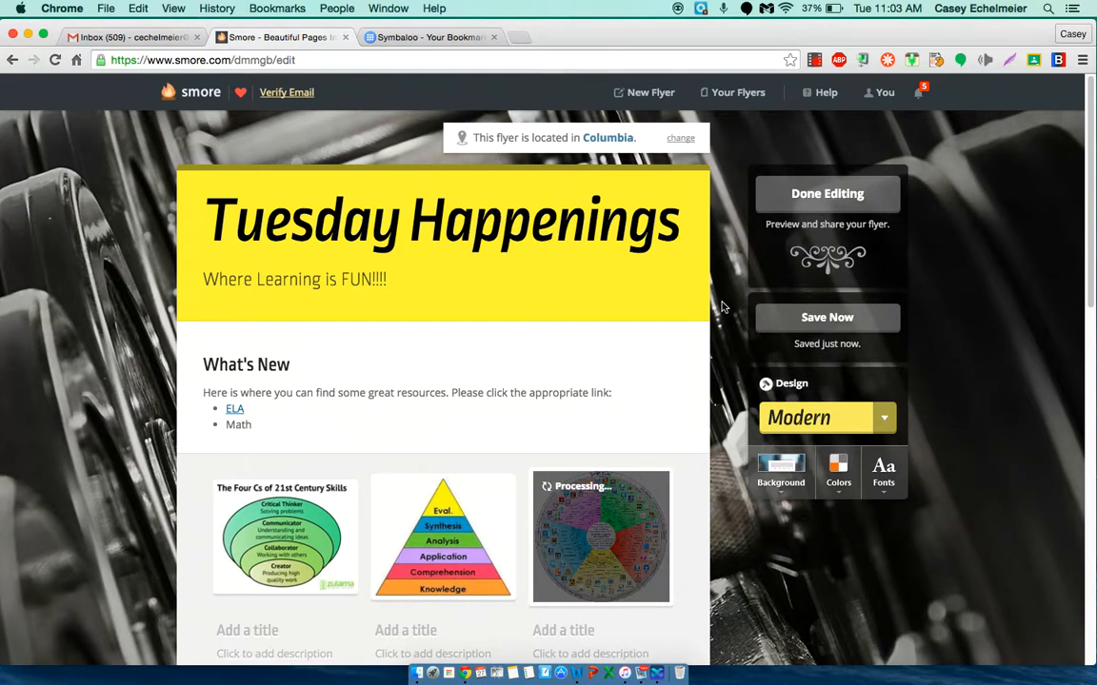
Step: Open the picture gallery for editing and title the Four Cs picture "21st Century Skills"
{"action": "scroll", "coordinate": [636, 347], "scroll_direction": "down", "scroll_amount": 4}
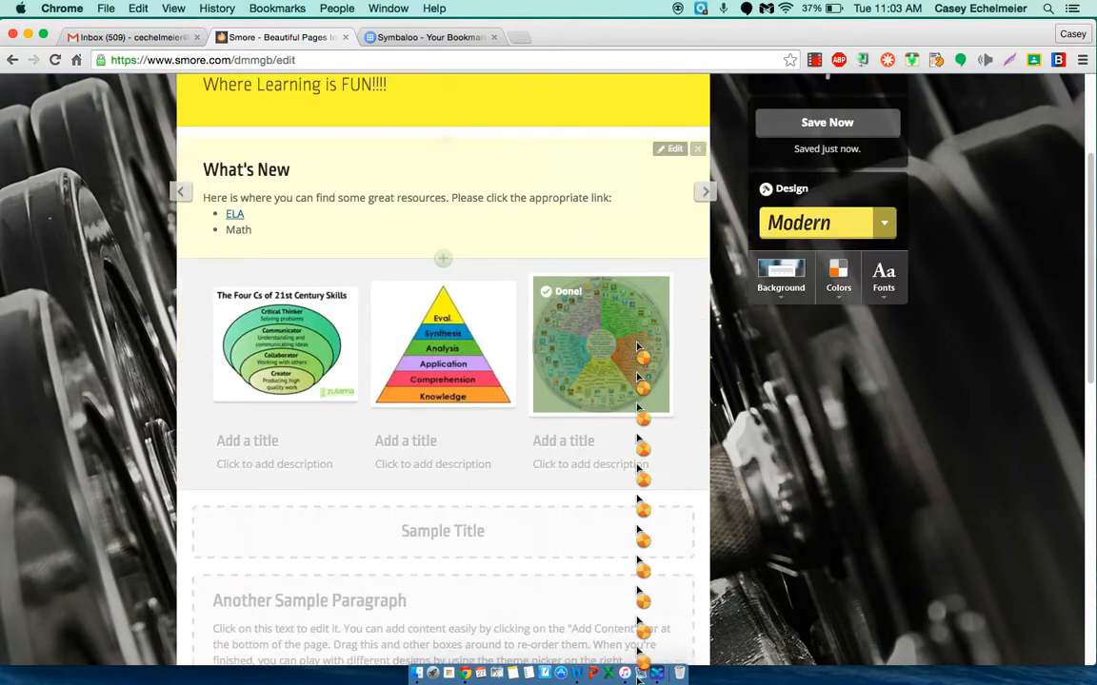
{"action": "left_click", "coordinate": [253, 444]}
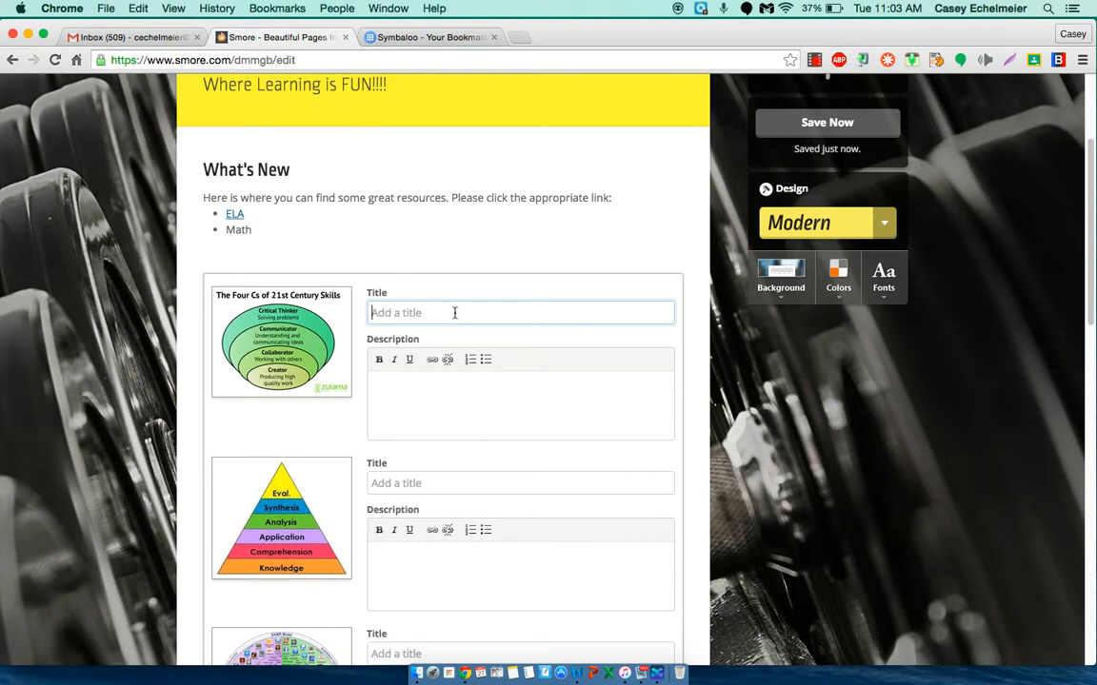
{"action": "type", "text": "21st Century Ski"}
Step: Title the pyramid picture "Bloom's Taxononmy" and the wheel picture "Pedagogy Wheel", and finish editing the gallery
{"action": "left_click", "coordinate": [392, 481]}
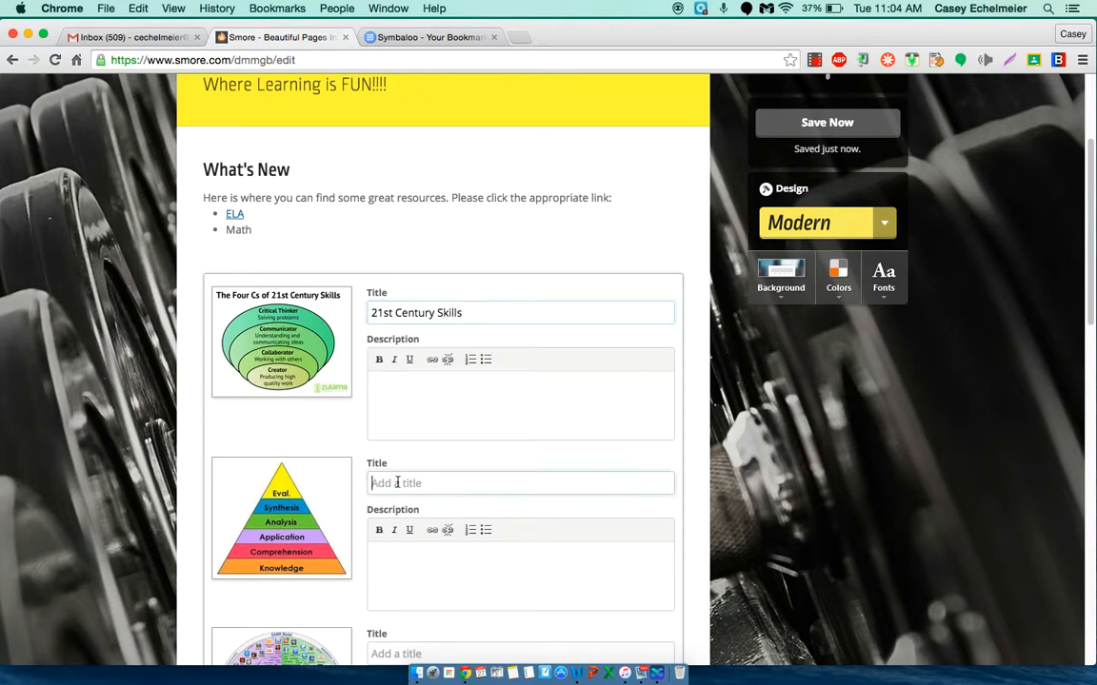
{"action": "type", "text": "Bloom's Taxononmy"}
{"action": "scroll", "coordinate": [636, 294], "scroll_direction": "down", "scroll_amount": 1}
{"action": "scroll", "coordinate": [609, 398], "scroll_direction": "down", "scroll_amount": 4}
{"action": "left_click", "coordinate": [381, 461]}
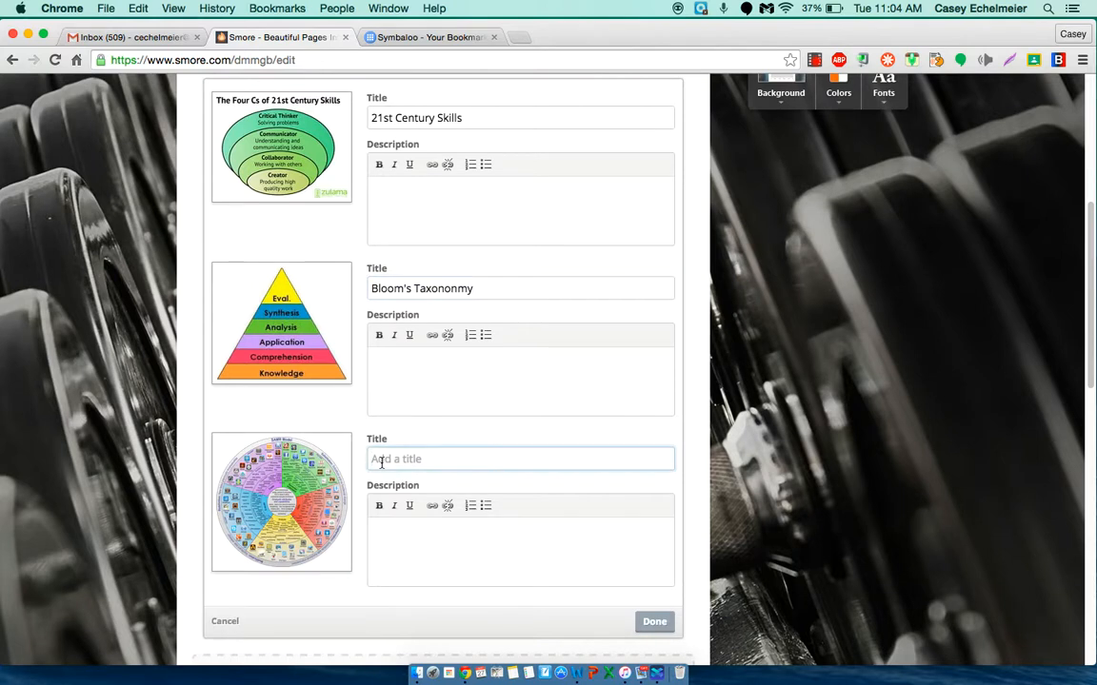
{"action": "type", "text": "Pedagogy Wheel"}
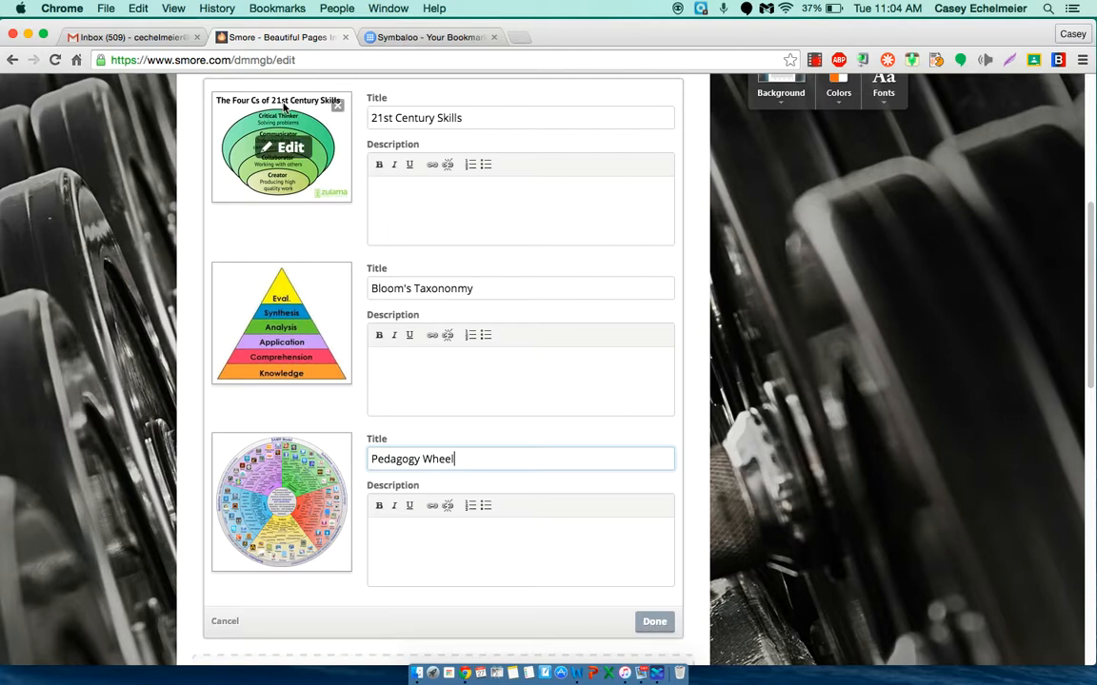
{"action": "left_click", "coordinate": [650, 621]}
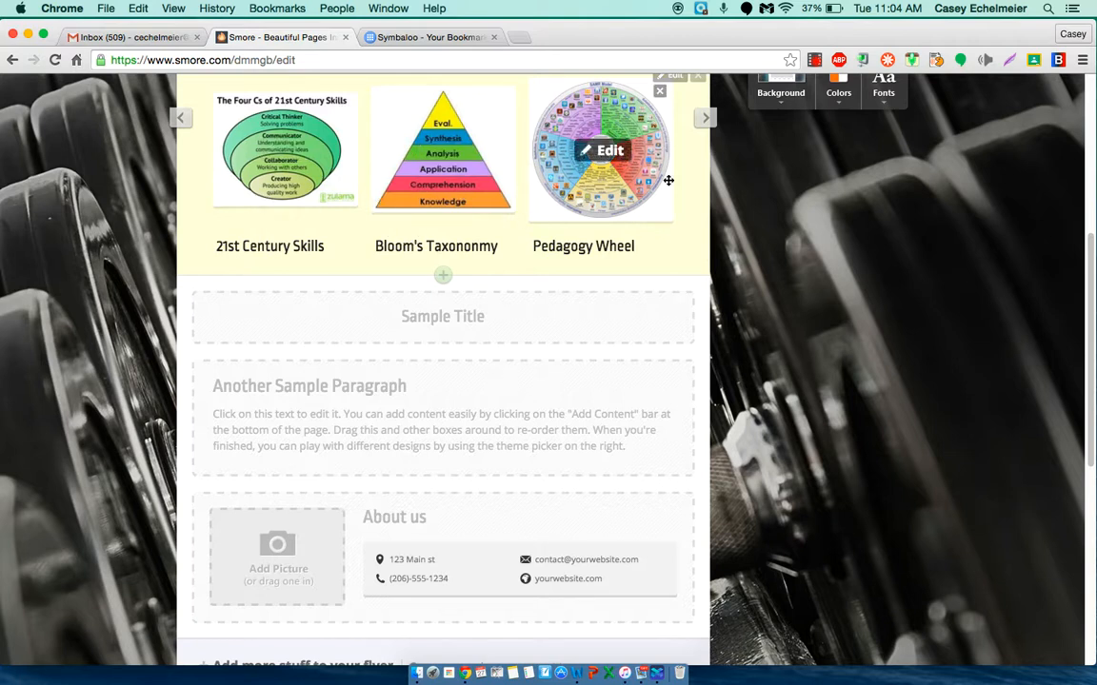
Step: Reopen the picture gallery for editing and give the first picture the description "4C's of 21st Century Learning"
{"action": "scroll", "coordinate": [672, 177], "scroll_direction": "down", "scroll_amount": 1}
{"action": "scroll", "coordinate": [671, 178], "scroll_direction": "up", "scroll_amount": 2}
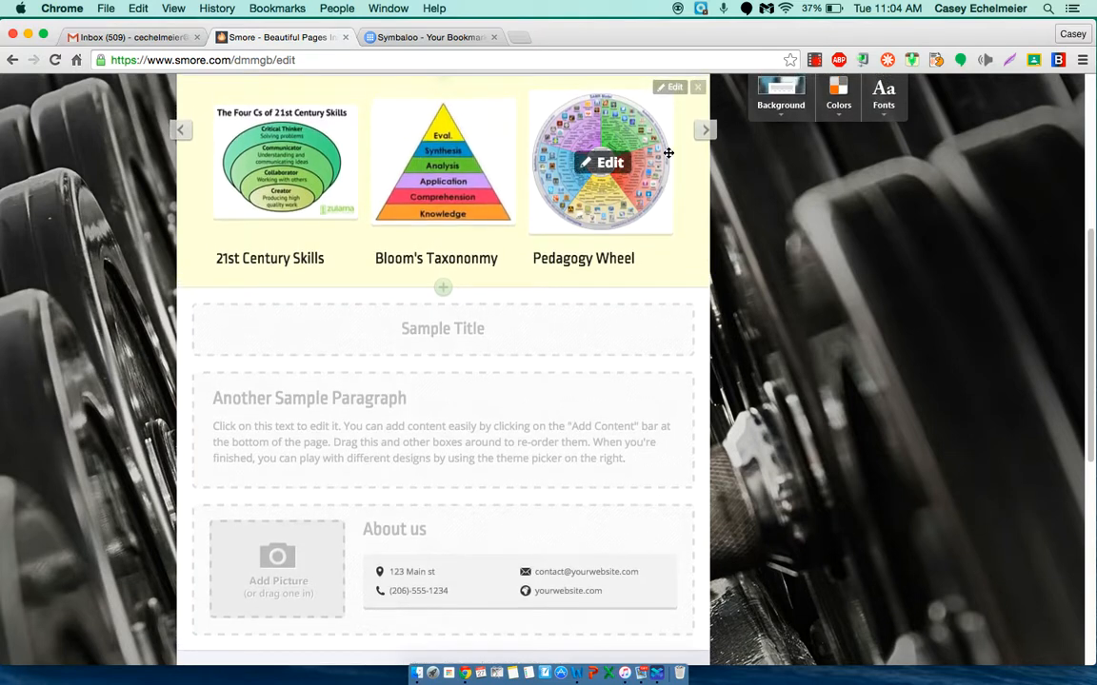
{"action": "left_click", "coordinate": [669, 88]}
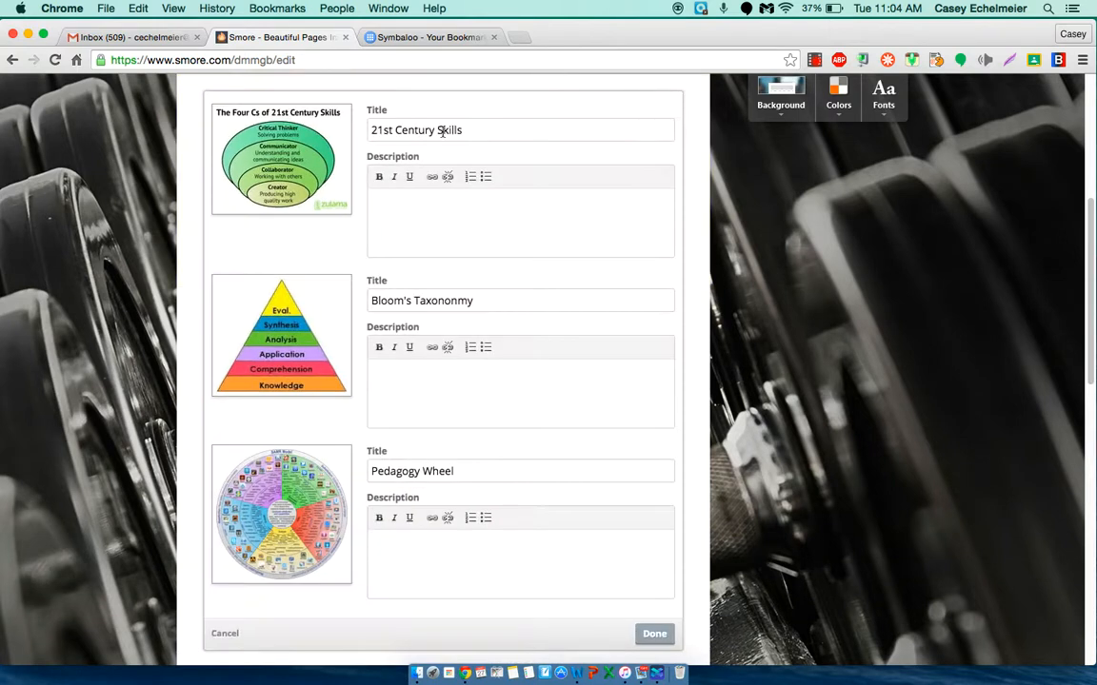
{"action": "left_click", "coordinate": [387, 202]}
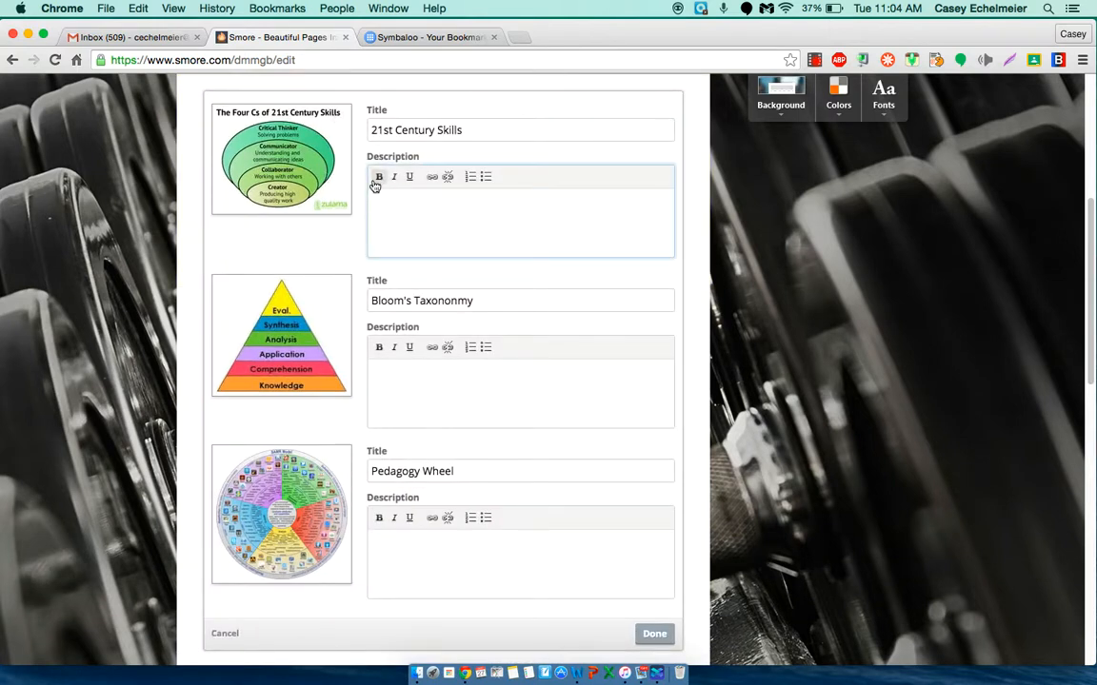
{"action": "type", "text": "Cr"}
{"action": "key", "text": "BackSpace"}
{"action": "key", "text": "BackSpace"}
{"action": "key", "text": "BackSpace"}
{"action": "type", "text": "4C's of 21st Century Learning"}
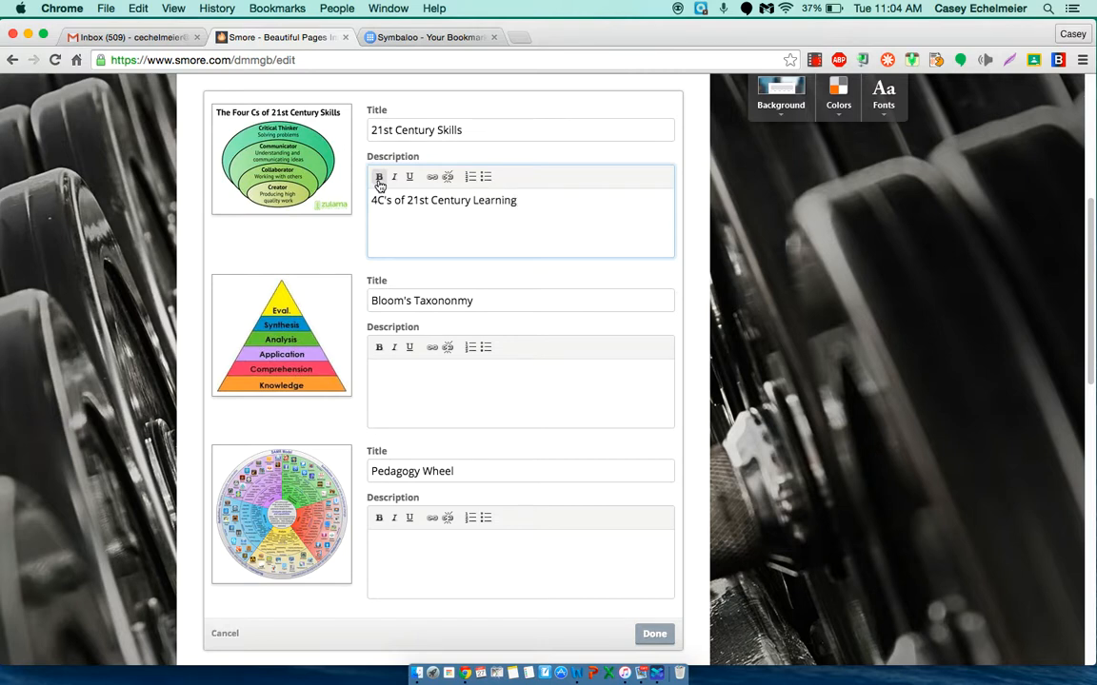
Step: Describe the Bloom's picture as "Great Graphic" and the Pedagogy Wheel as "Interactive wheel of resources", and finish editing the gallery
{"action": "left_click", "coordinate": [380, 373]}
{"action": "type", "text": "Great Graphic"}
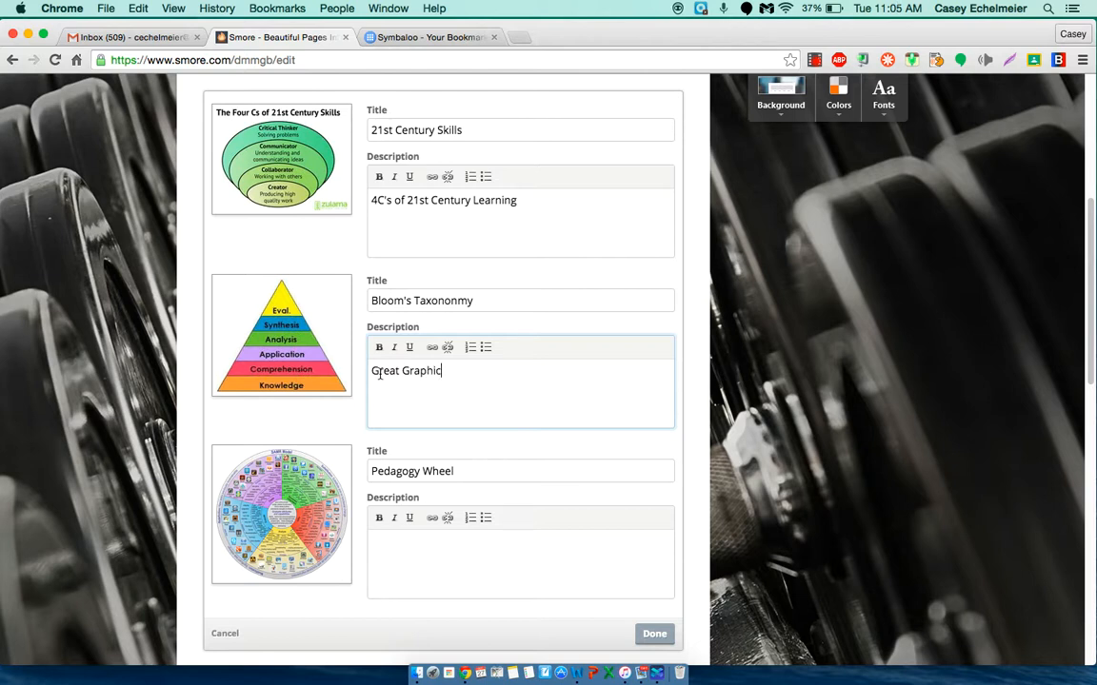
{"action": "type", "text": "rea"}
{"action": "type", "text": "rctive whe"}
{"action": "type", "text": "el of resources"}
{"action": "left_click", "coordinate": [382, 542]}
{"action": "type", "text": "t"}
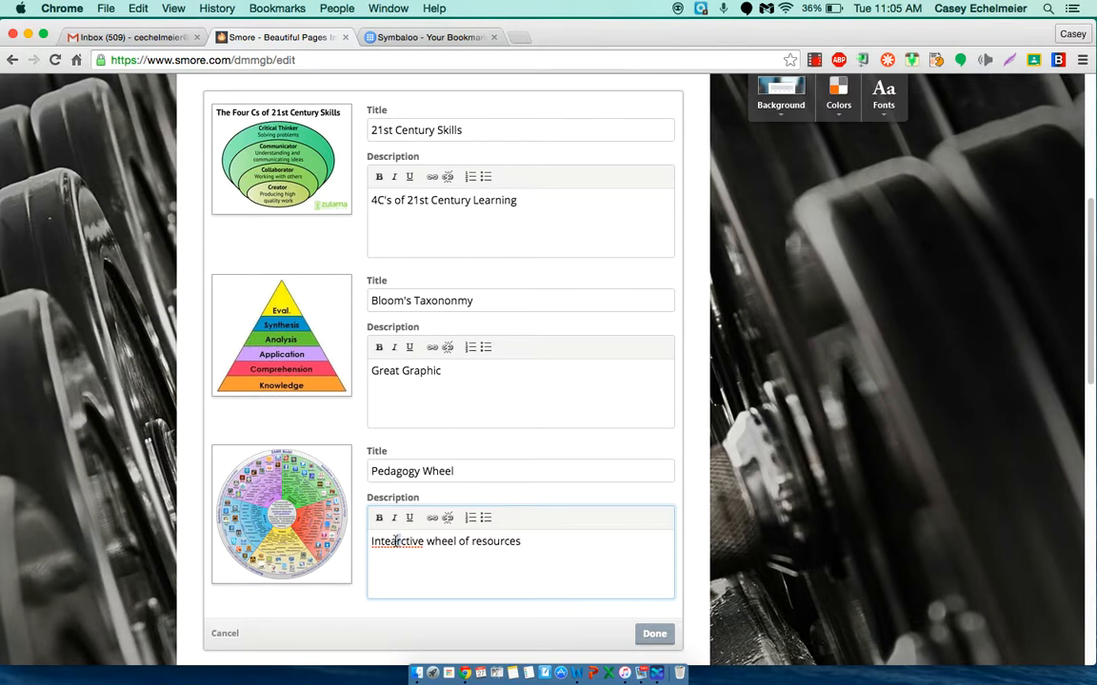
{"action": "type", "text": "era"}
{"action": "left_click", "coordinate": [655, 633]}
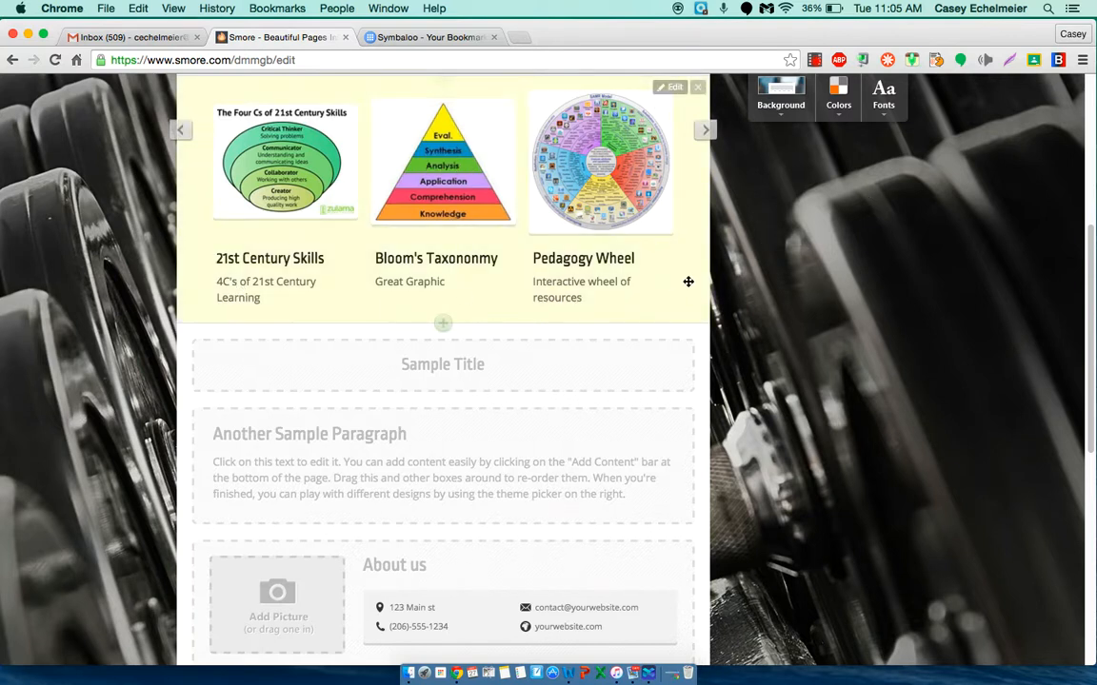
Step: Replace the sample title below the pictures with "Symbaloo of Resources"
{"action": "left_click", "coordinate": [462, 367]}
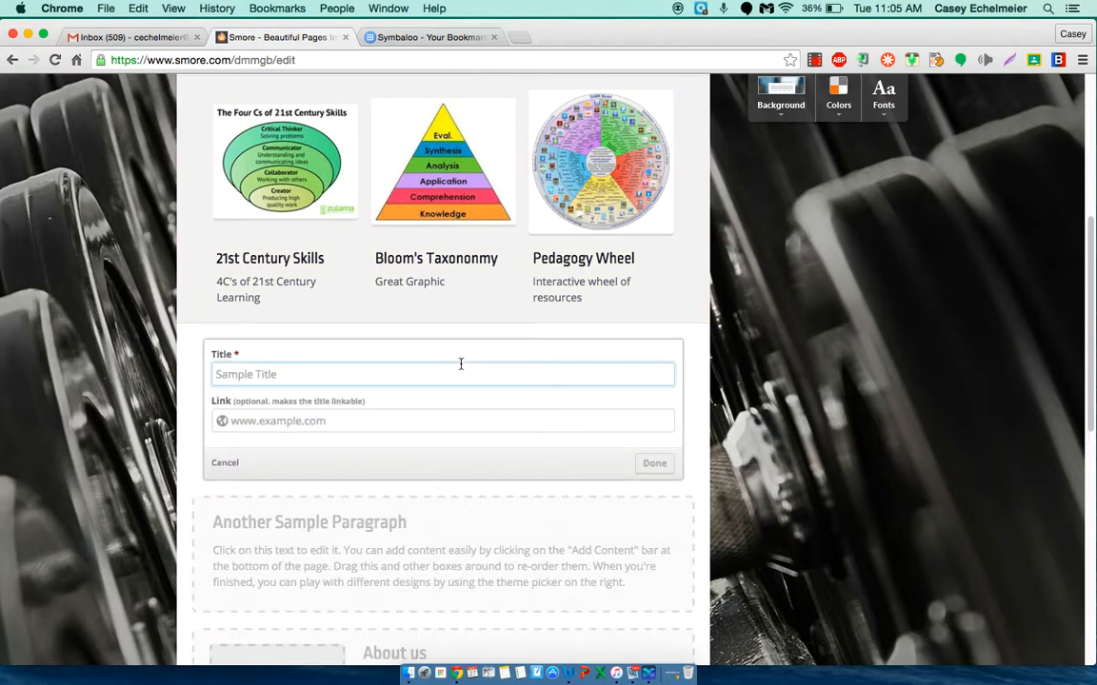
{"action": "type", "text": "Symbaloo of Resources"}
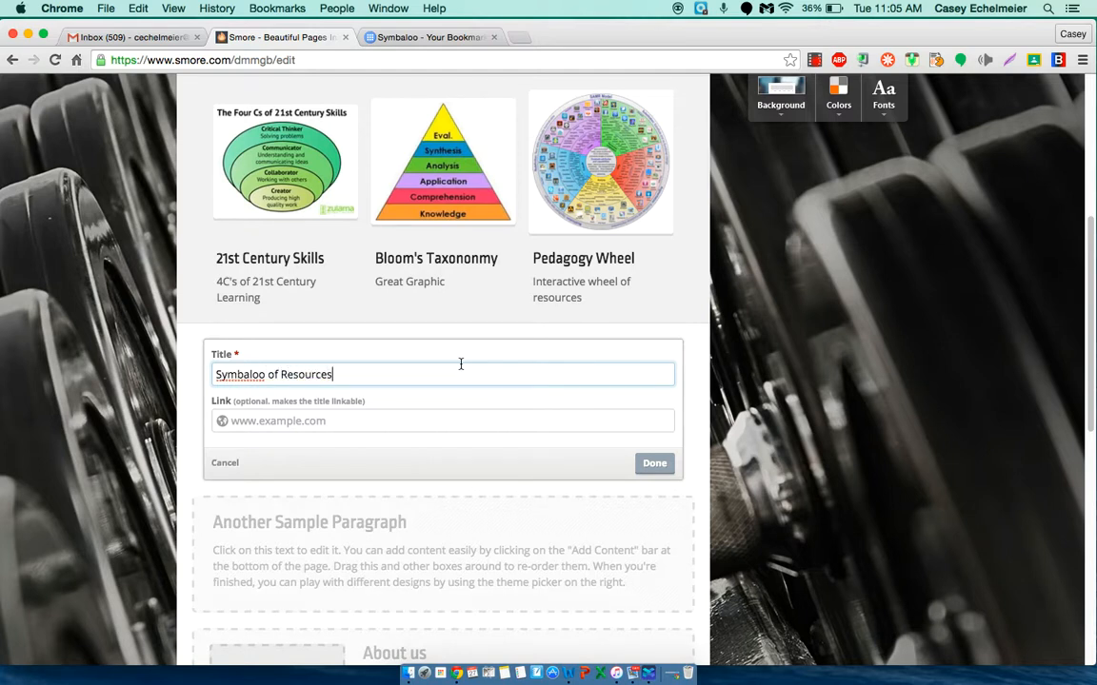
{"action": "left_click", "coordinate": [654, 466]}
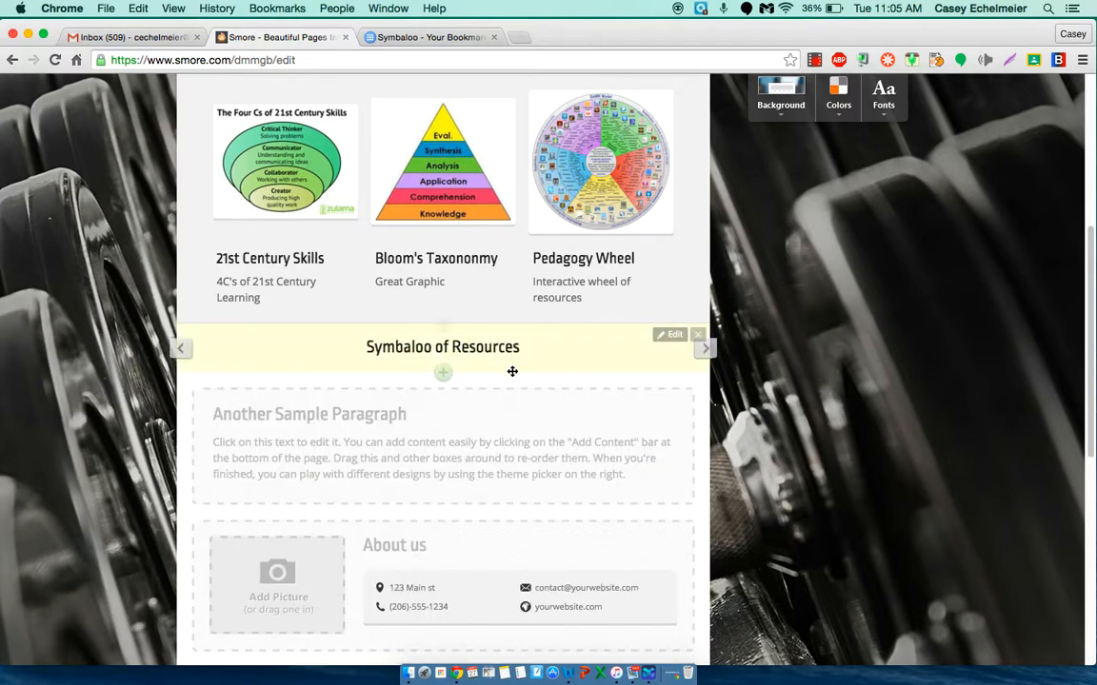
Step: Reopen the "Symbaloo of Resources" title for editing, switch to Symbaloo and copy the web address of its Web Tools page
{"action": "left_click", "coordinate": [671, 337]}
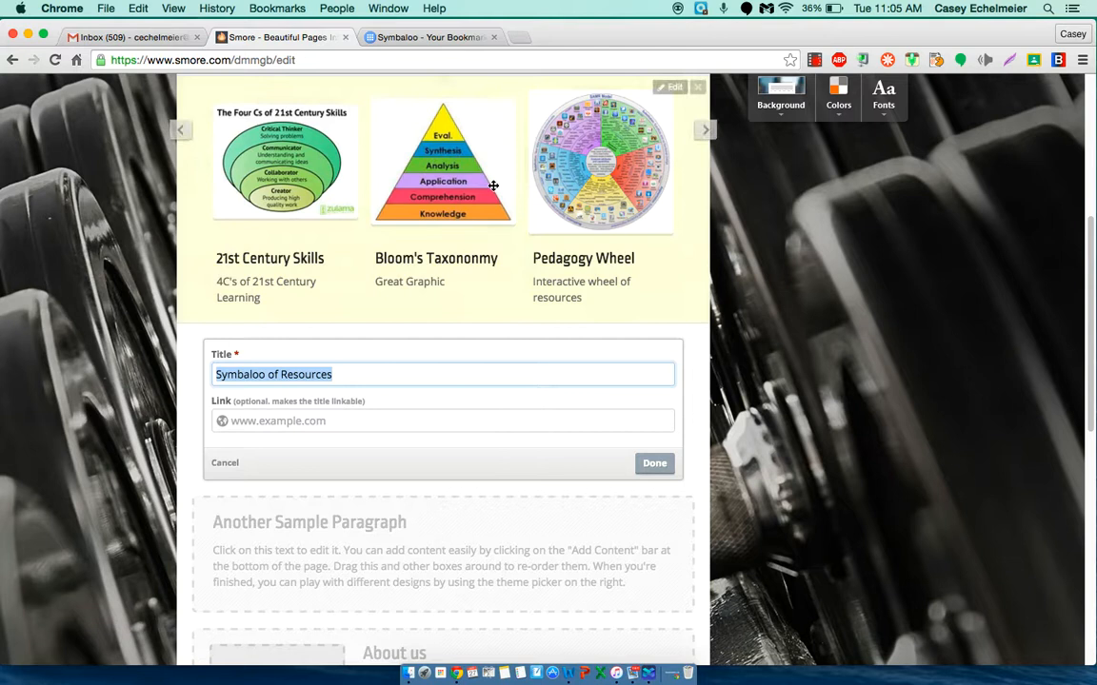
{"action": "left_click", "coordinate": [406, 37]}
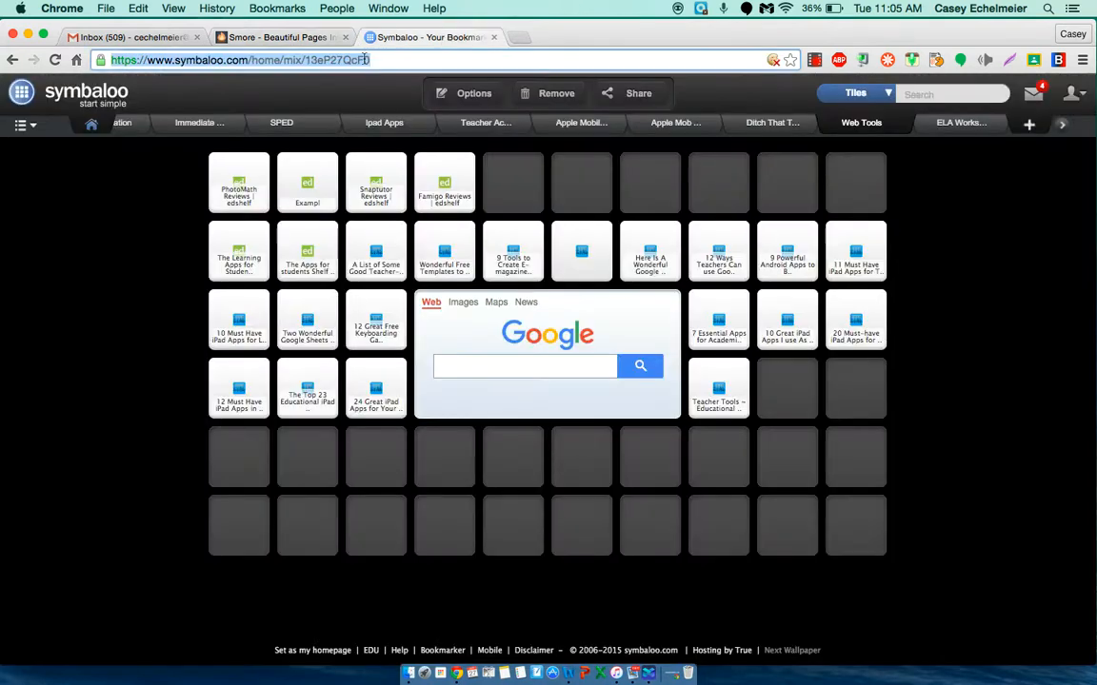
{"action": "right_click", "coordinate": [372, 58]}
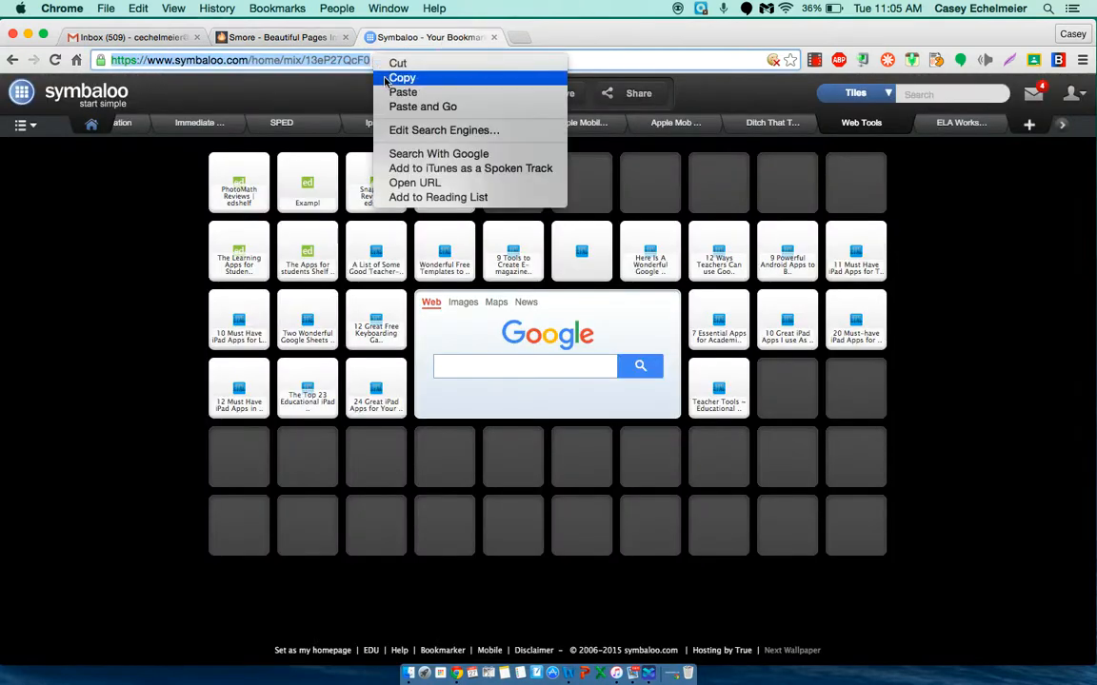
{"action": "left_click", "coordinate": [386, 78]}
Step: Return to the Smore flyer, paste the copied Symbaloo address as the "Symbaloo of Resources" title's link, and finish editing the title
{"action": "left_click", "coordinate": [305, 38]}
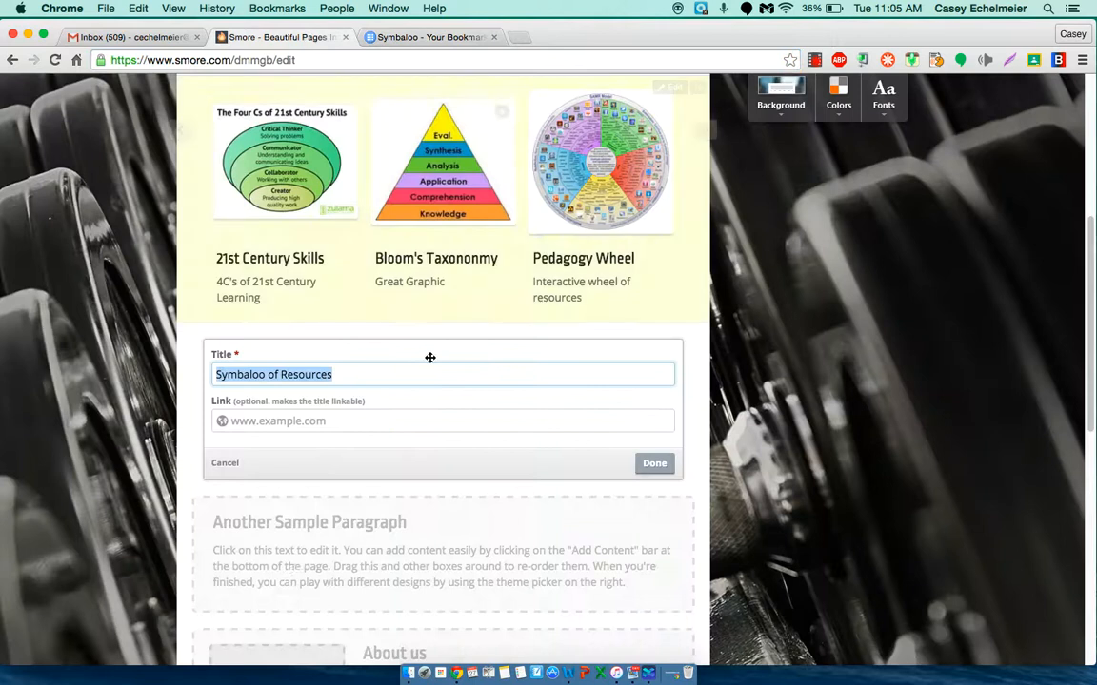
{"action": "left_click", "coordinate": [216, 421]}
{"action": "right_click", "coordinate": [234, 420]}
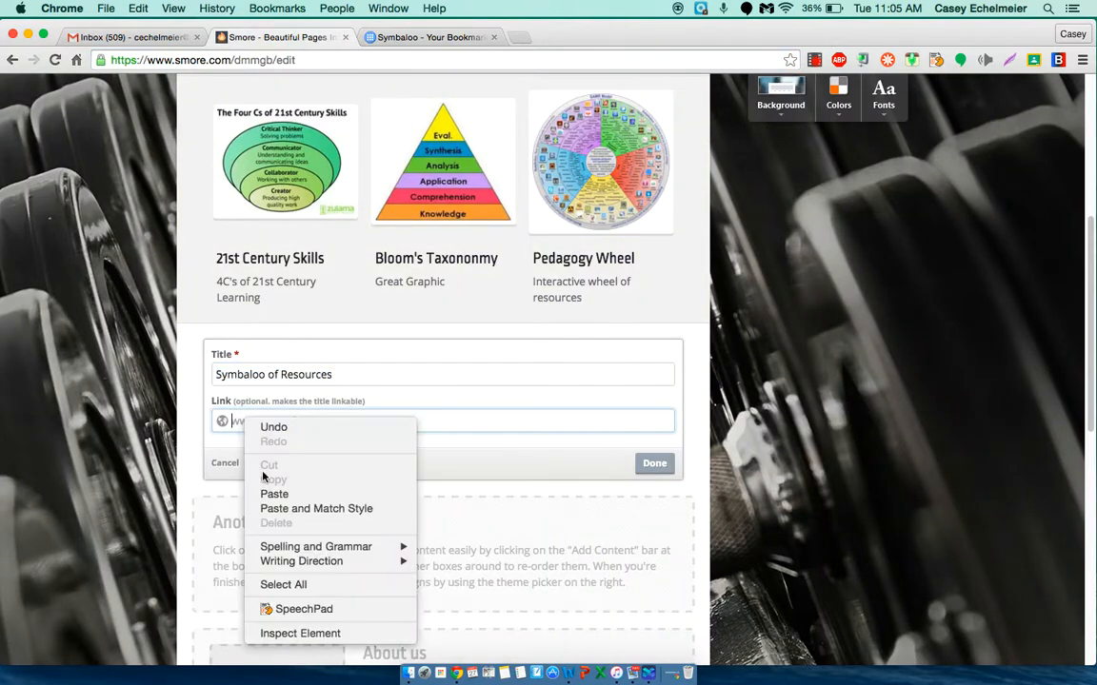
{"action": "left_click", "coordinate": [272, 497]}
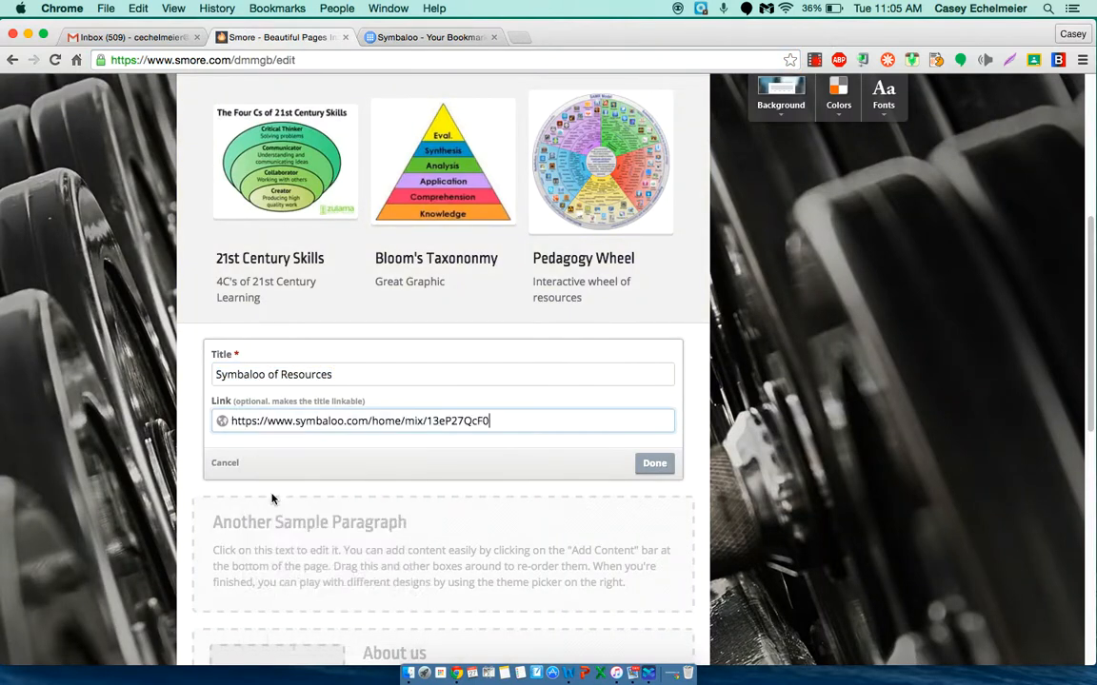
{"action": "left_click", "coordinate": [654, 462]}
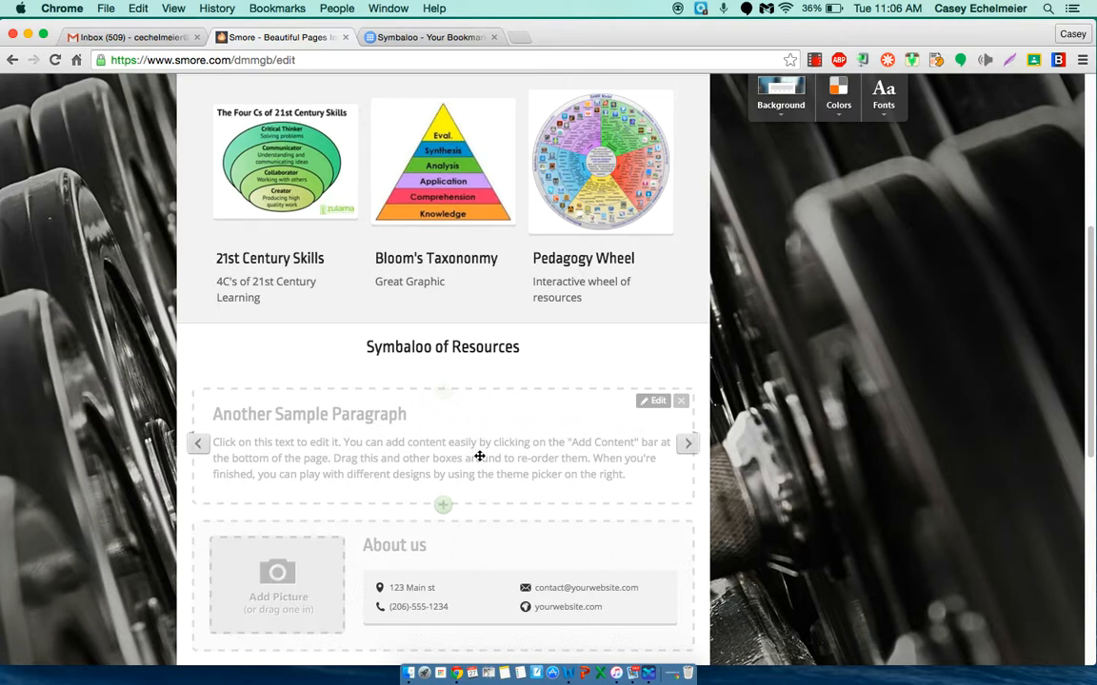
Step: Delete the "Another Sample Paragraph" block and add a Big Photo picture block below the About us block
{"action": "left_click", "coordinate": [682, 405]}
{"action": "left_click", "coordinate": [681, 403]}
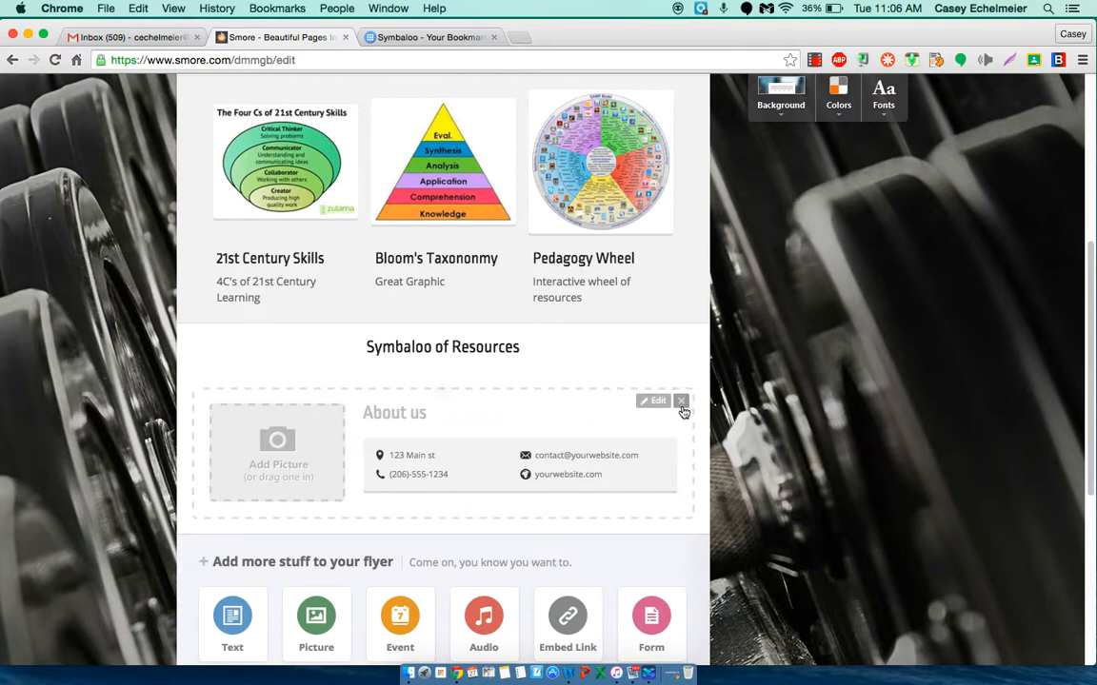
{"action": "scroll", "coordinate": [566, 532], "scroll_direction": "down", "scroll_amount": 1}
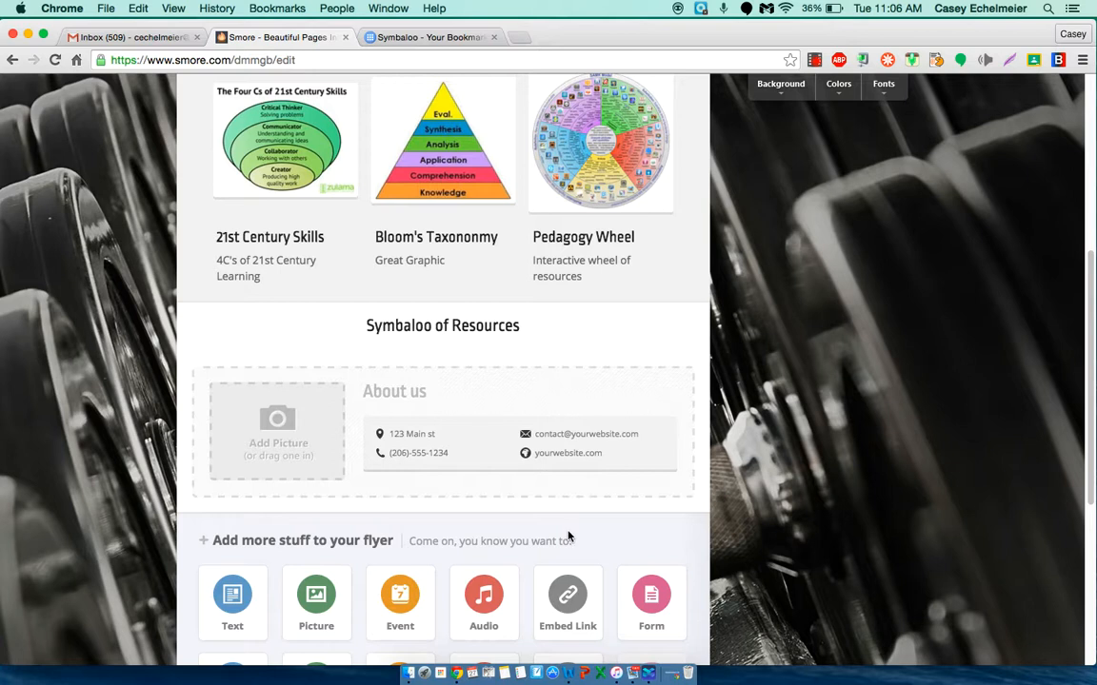
{"action": "left_click", "coordinate": [318, 603]}
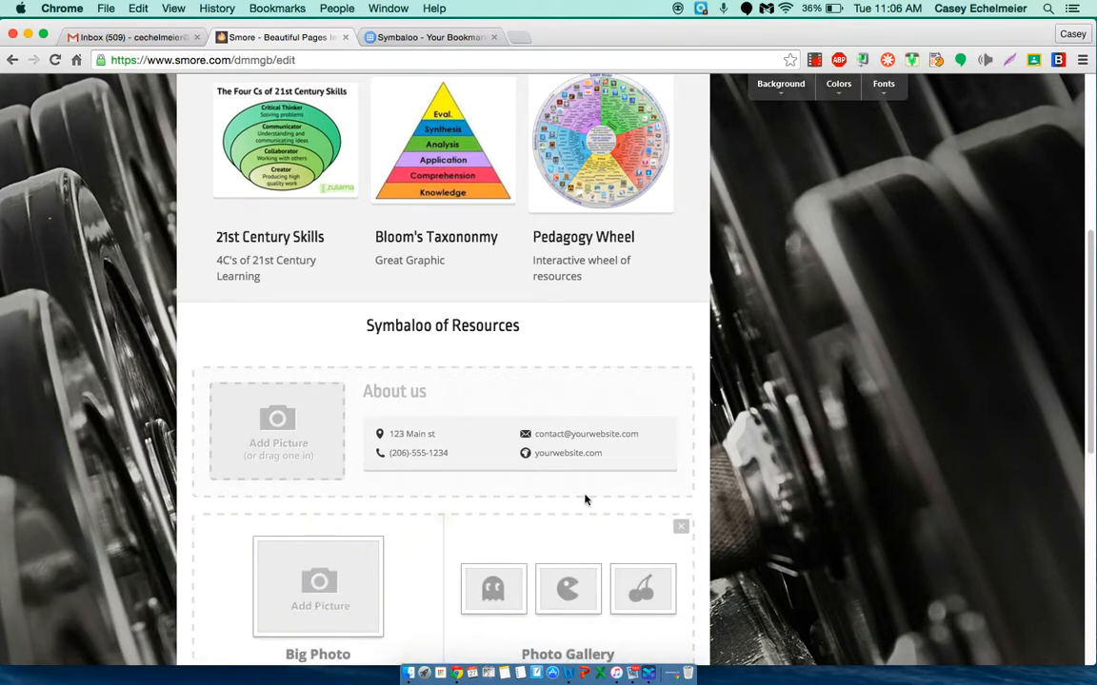
{"action": "scroll", "coordinate": [826, 415], "scroll_direction": "down", "scroll_amount": 3}
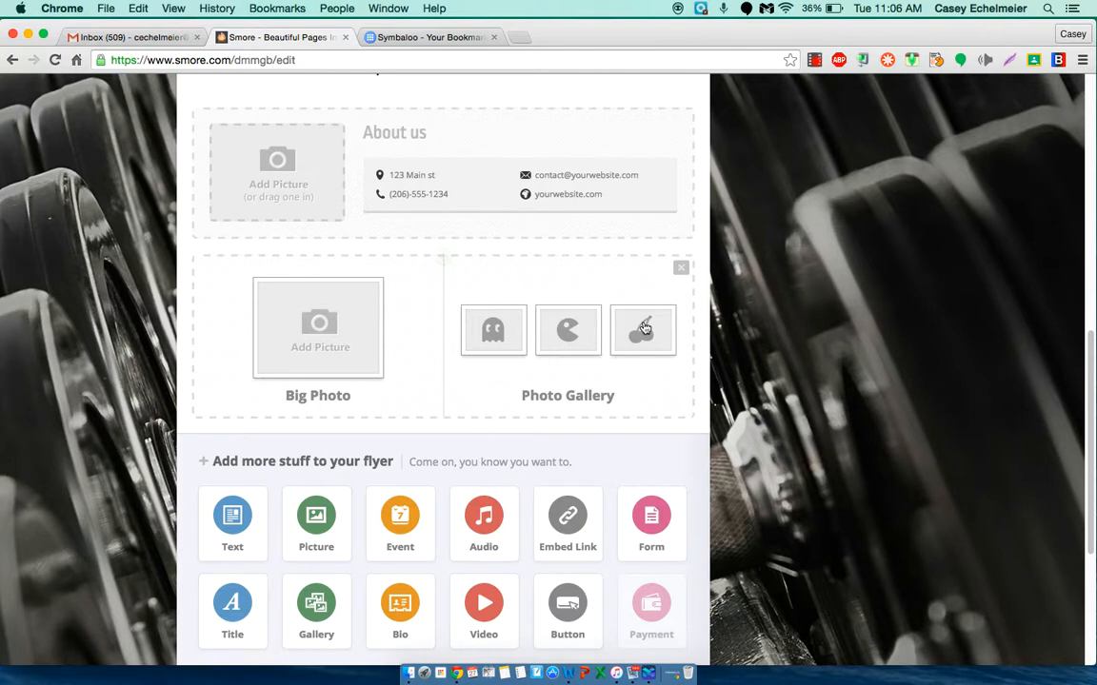
{"action": "left_click", "coordinate": [329, 331]}
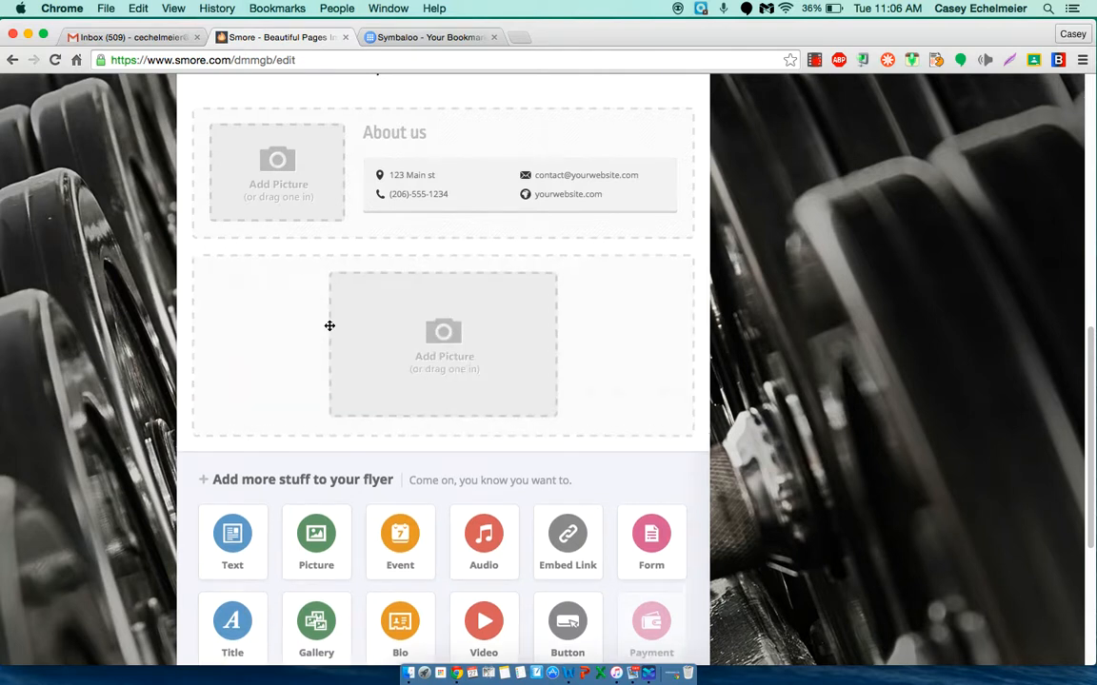
Step: Upload developing21stcenturythinkers.jpg from the 21st Century folder into the new picture block
{"action": "left_click", "coordinate": [438, 334]}
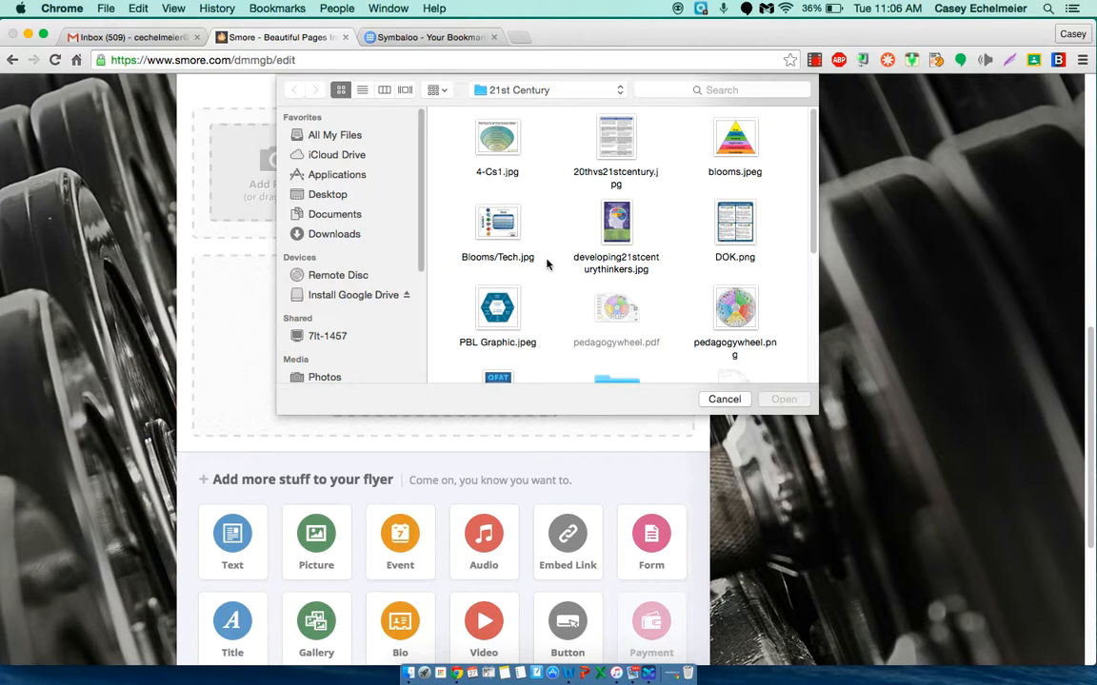
{"action": "left_click", "coordinate": [614, 224]}
{"action": "left_click", "coordinate": [781, 399]}
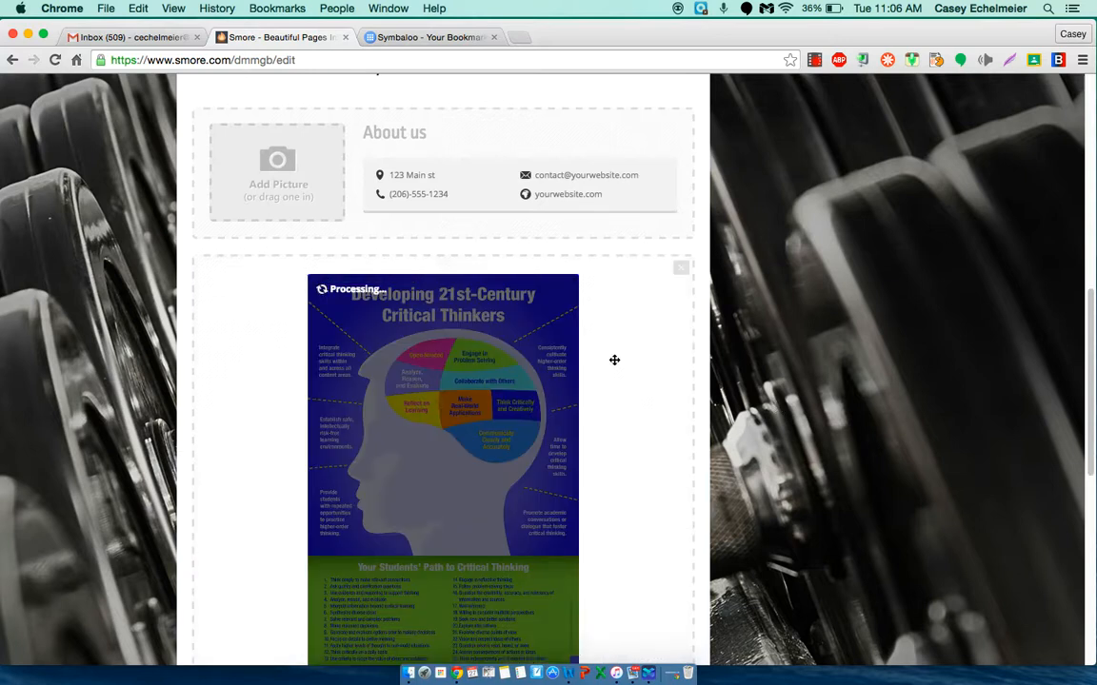
{"action": "scroll", "coordinate": [626, 443], "scroll_direction": "down", "scroll_amount": 3}
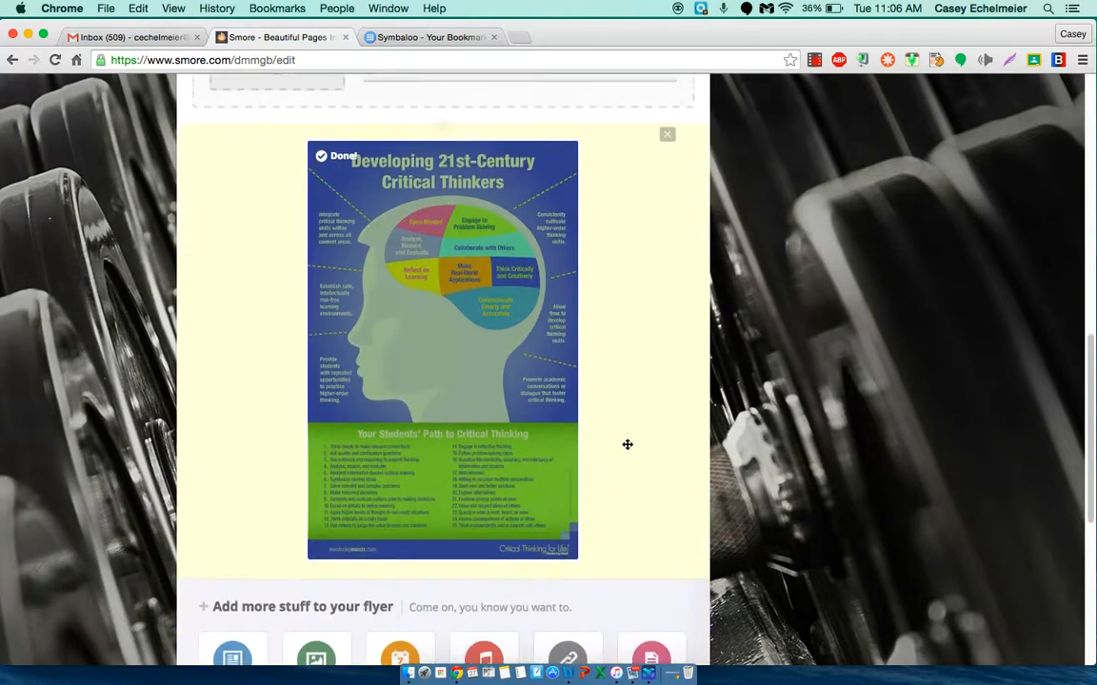
{"action": "scroll", "coordinate": [628, 445], "scroll_direction": "up", "scroll_amount": 1}
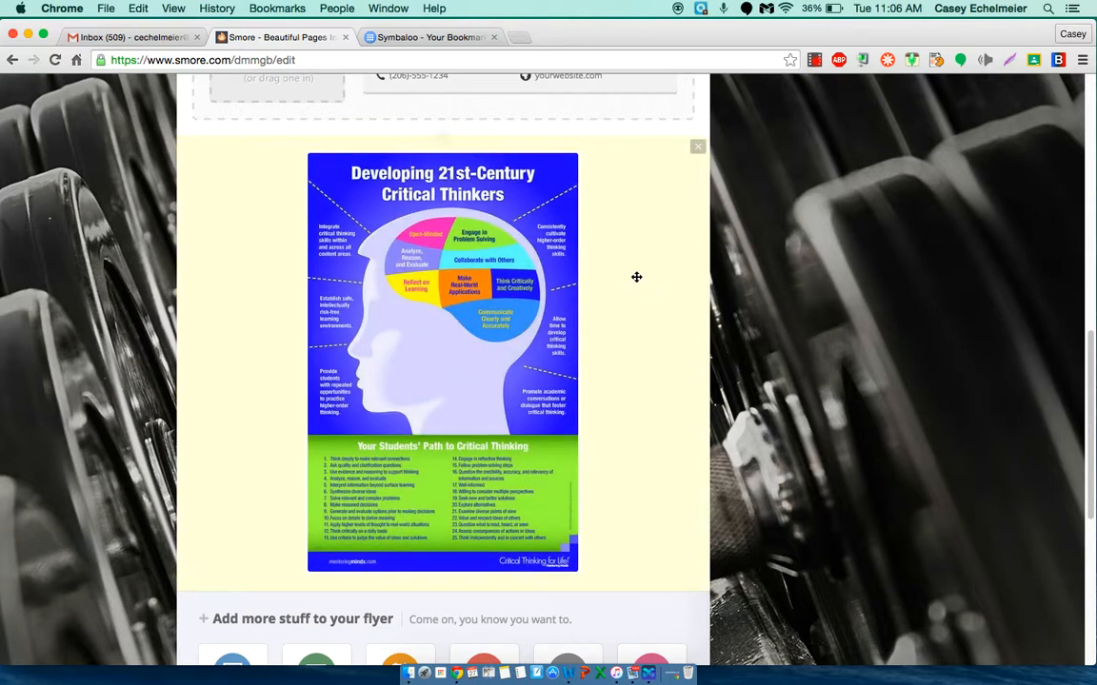
Step: Move the critical thinkers poster block up so it sits between the picture gallery and the "Symbaloo of Resources" title
{"action": "scroll", "coordinate": [629, 291], "scroll_direction": "up", "scroll_amount": 3}
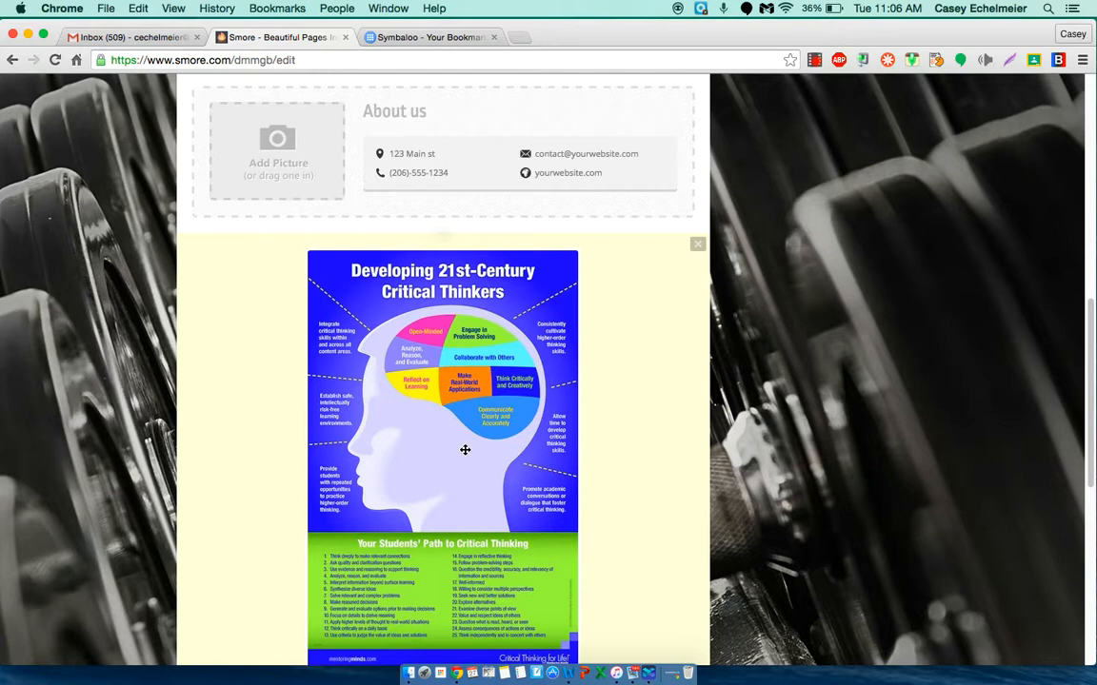
{"action": "left_click_drag", "start_coordinate": [464, 450], "coordinate": [433, 451]}
{"action": "scroll", "coordinate": [634, 509], "scroll_direction": "down", "scroll_amount": 5}
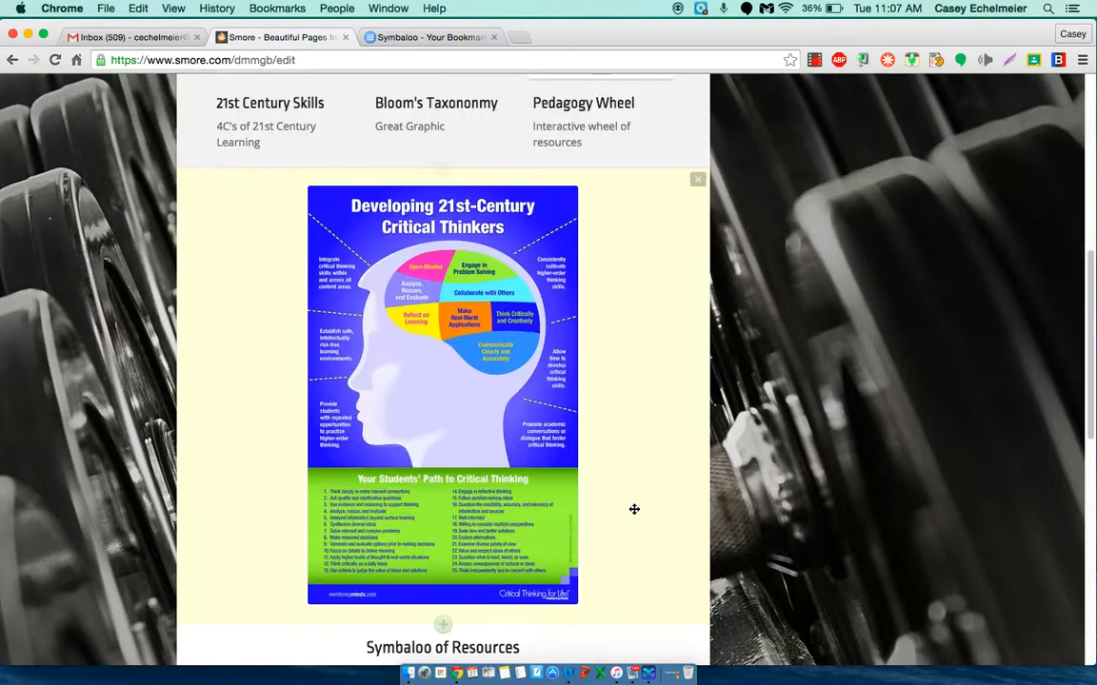
Step: Add the author's portrait photo from the pictures folder inside Images to the About us block
{"action": "scroll", "coordinate": [634, 510], "scroll_direction": "down", "scroll_amount": 2}
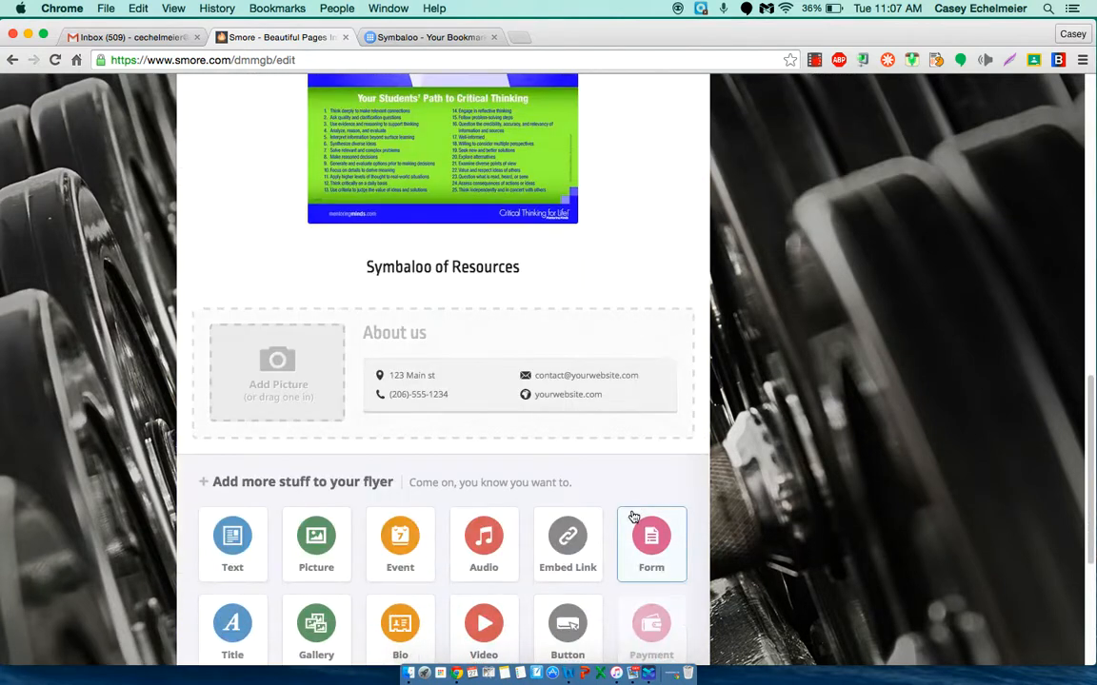
{"action": "left_click", "coordinate": [285, 379]}
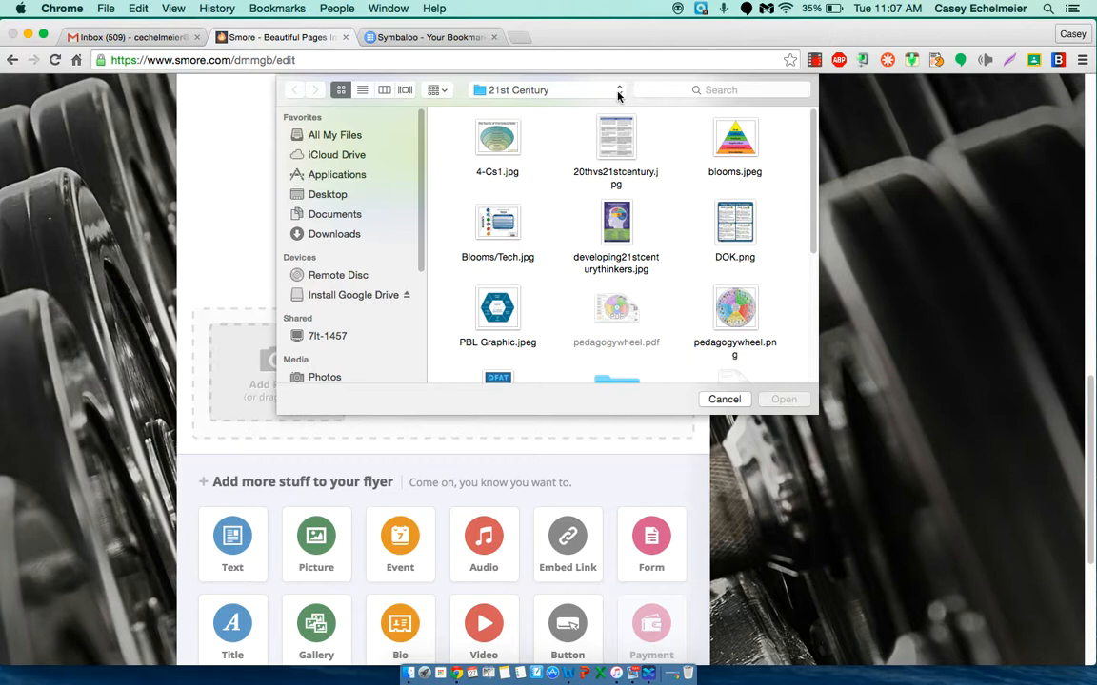
{"action": "left_click", "coordinate": [558, 89]}
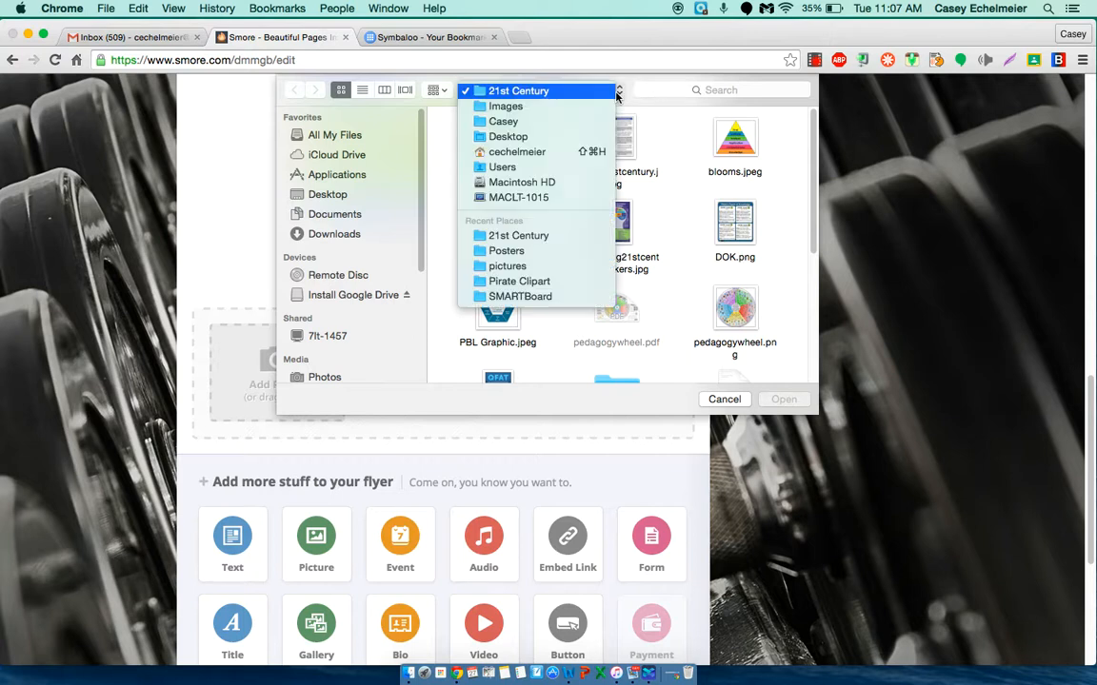
{"action": "left_click", "coordinate": [543, 108]}
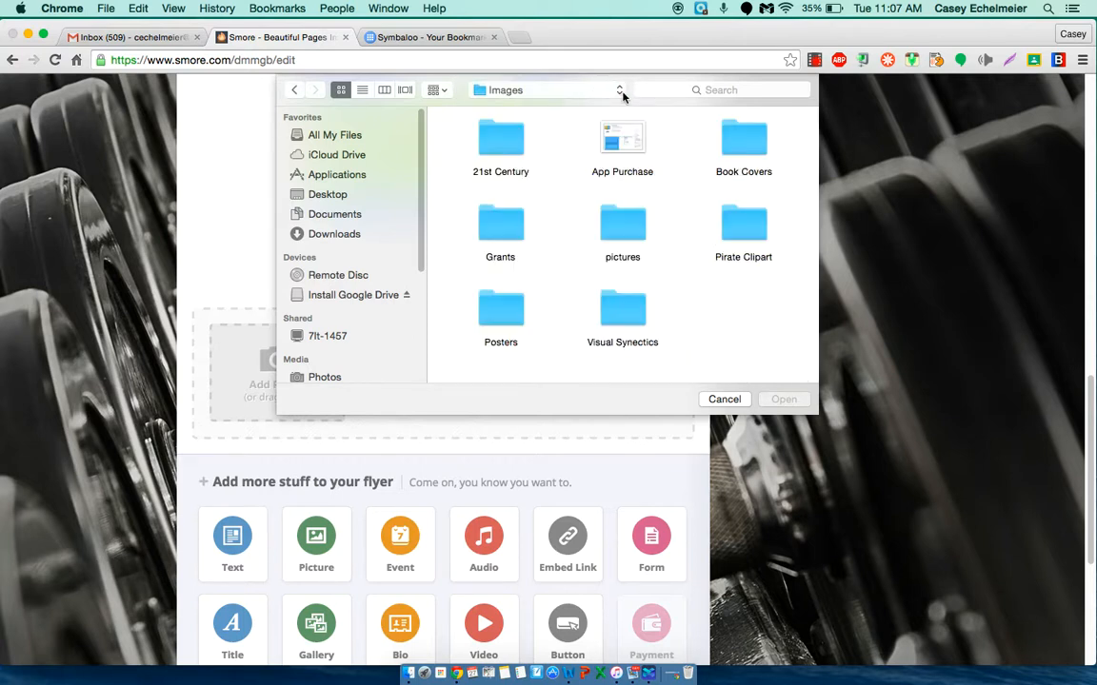
{"action": "left_click", "coordinate": [629, 232]}
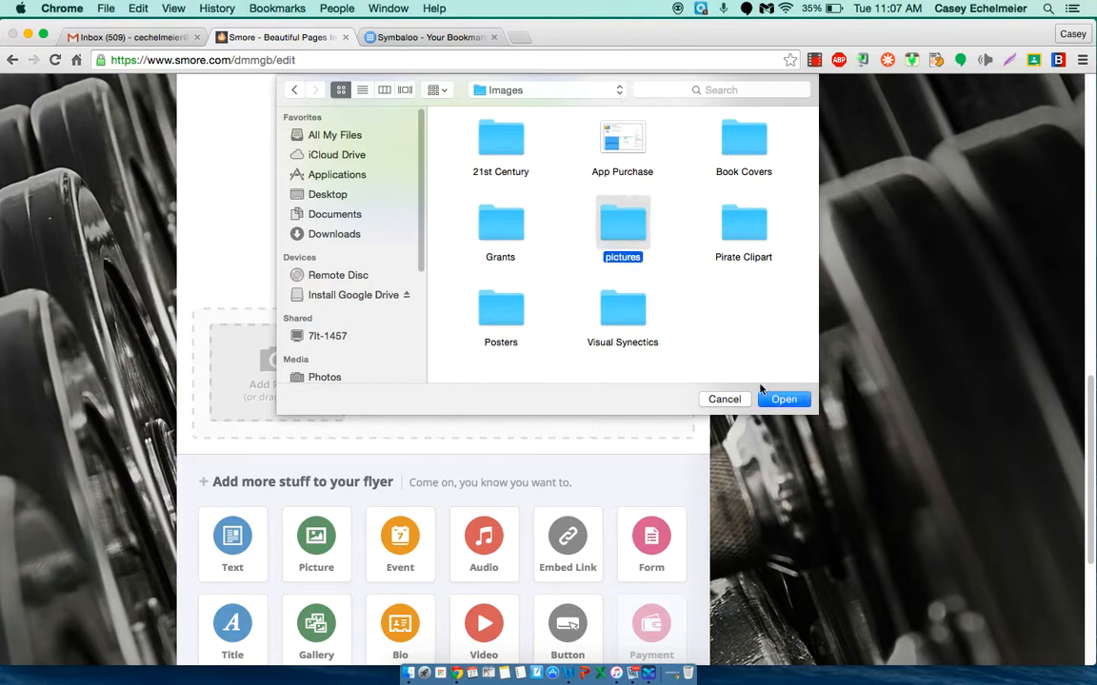
{"action": "left_click", "coordinate": [781, 400]}
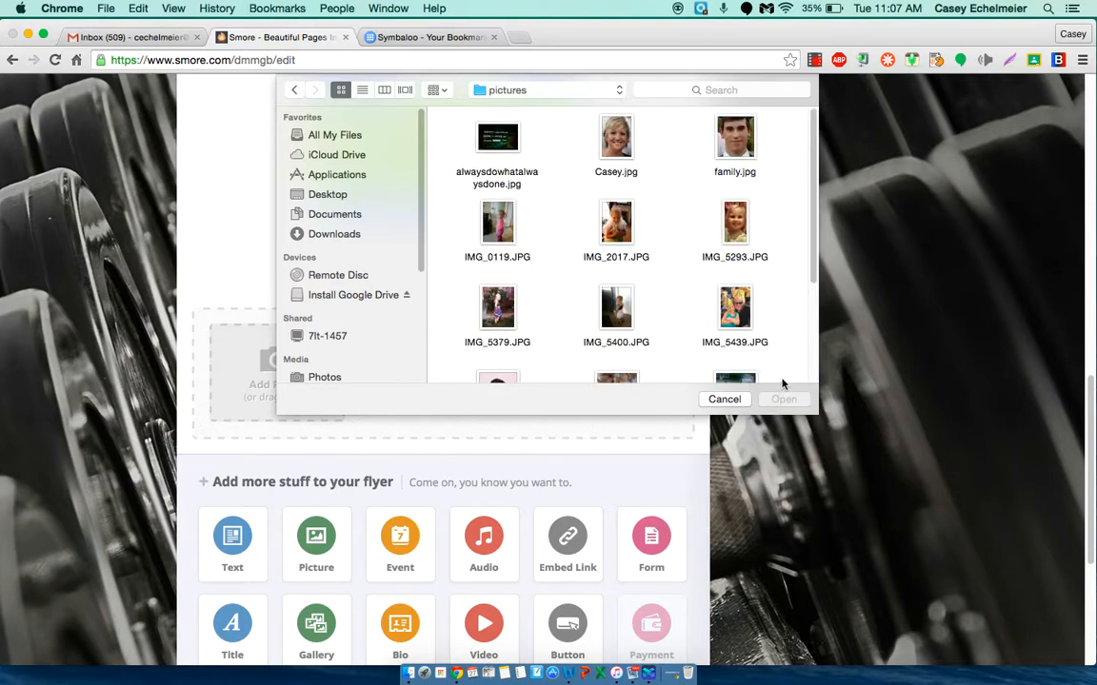
{"action": "left_click", "coordinate": [619, 141]}
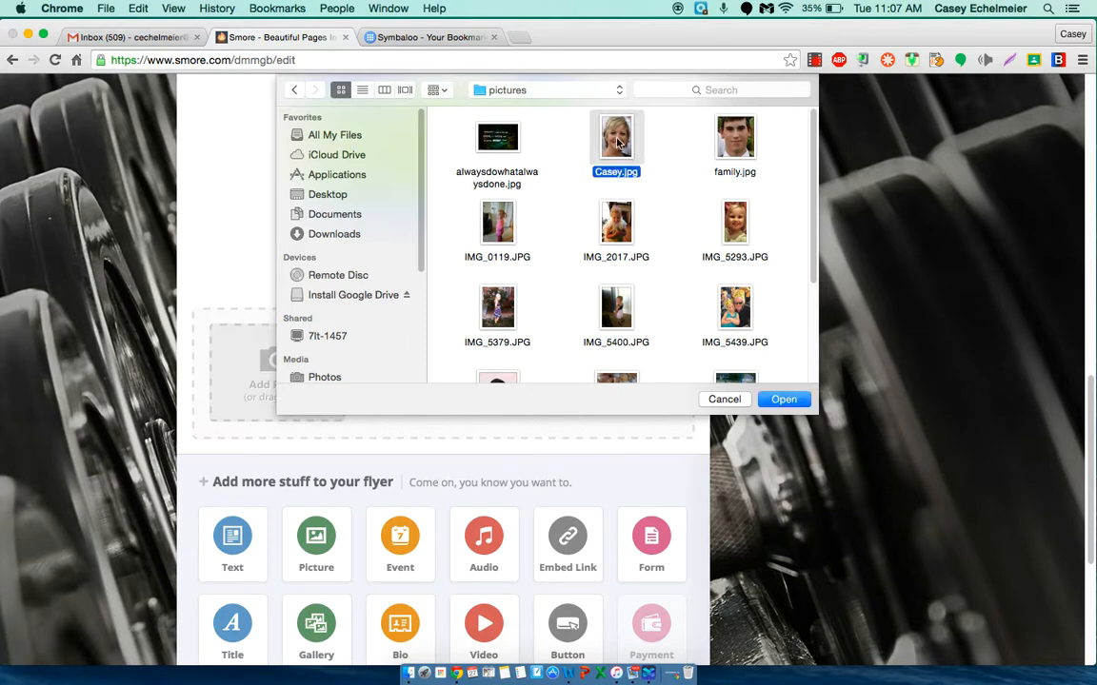
{"action": "double_click", "coordinate": [617, 141]}
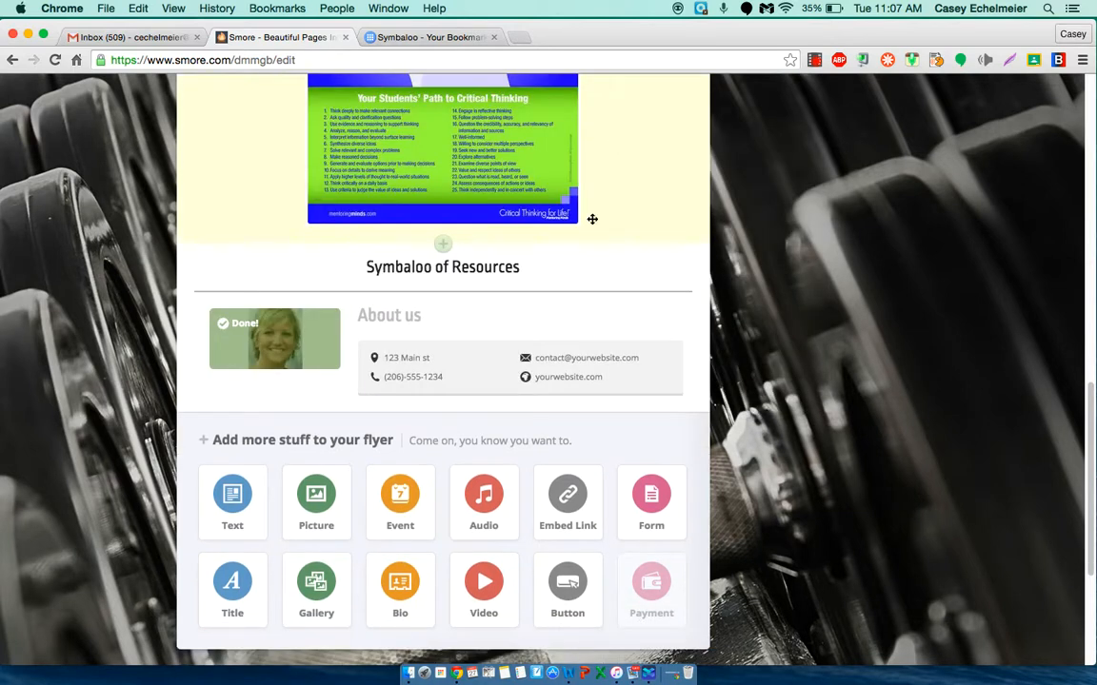
Step: Open the About us details for editing, enter the author's full name as the title and fill in the Twitter handle
{"action": "left_click", "coordinate": [396, 358]}
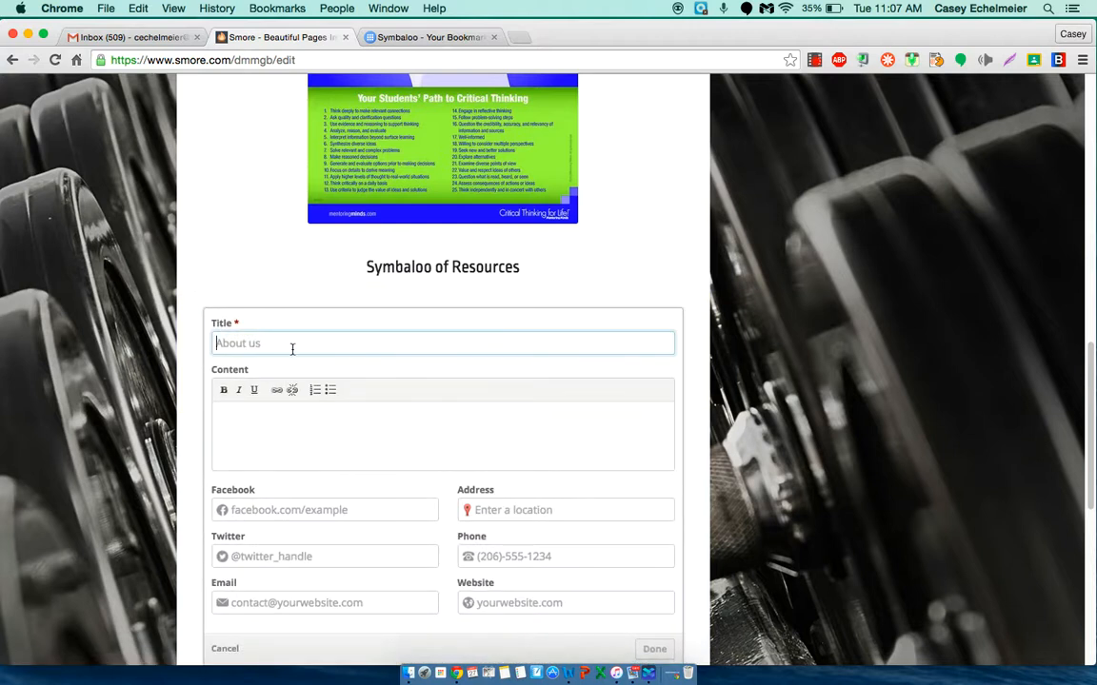
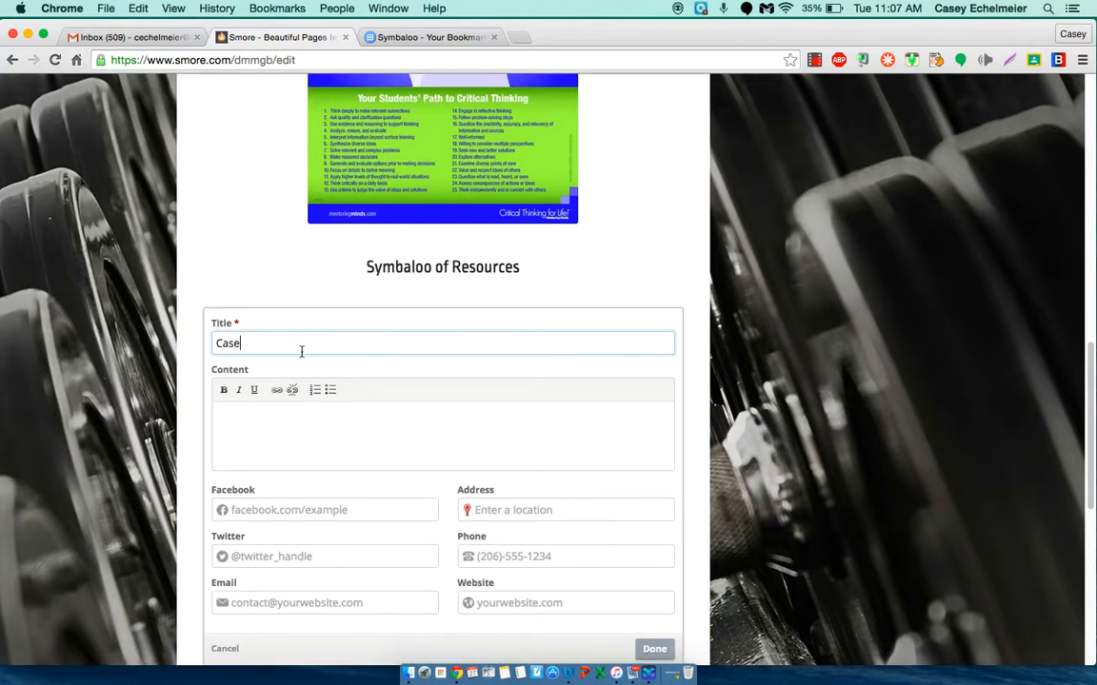
{"action": "left_click", "coordinate": [330, 556]}
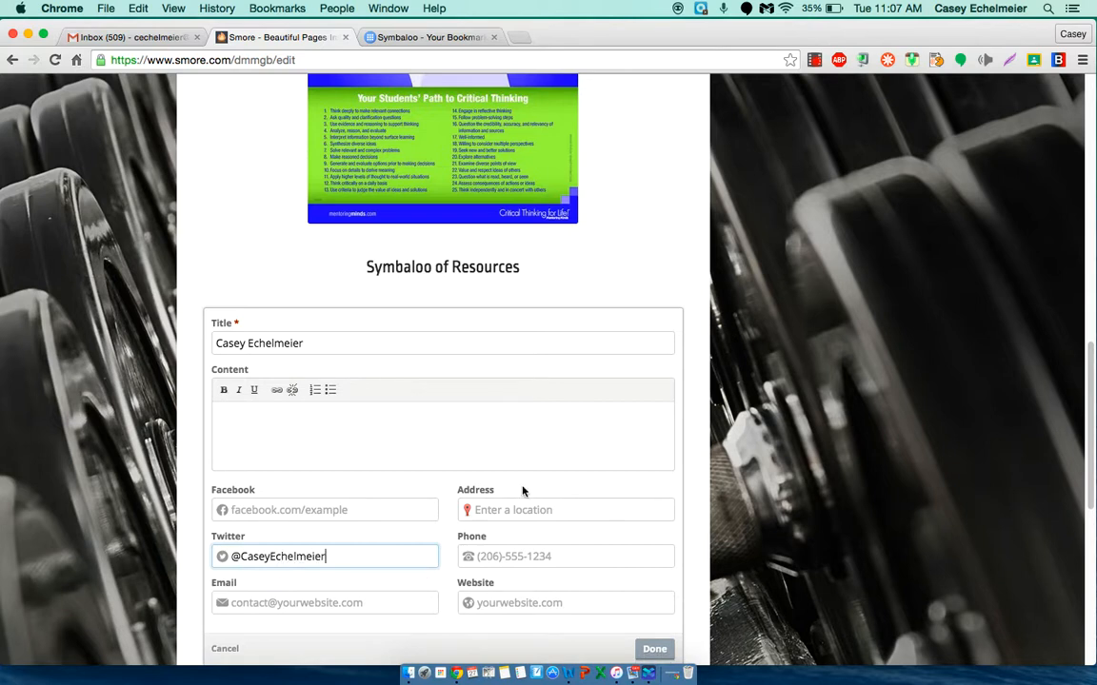
Step: Fill in the street address in the About us details without choosing a suggested location
{"action": "left_click", "coordinate": [495, 514]}
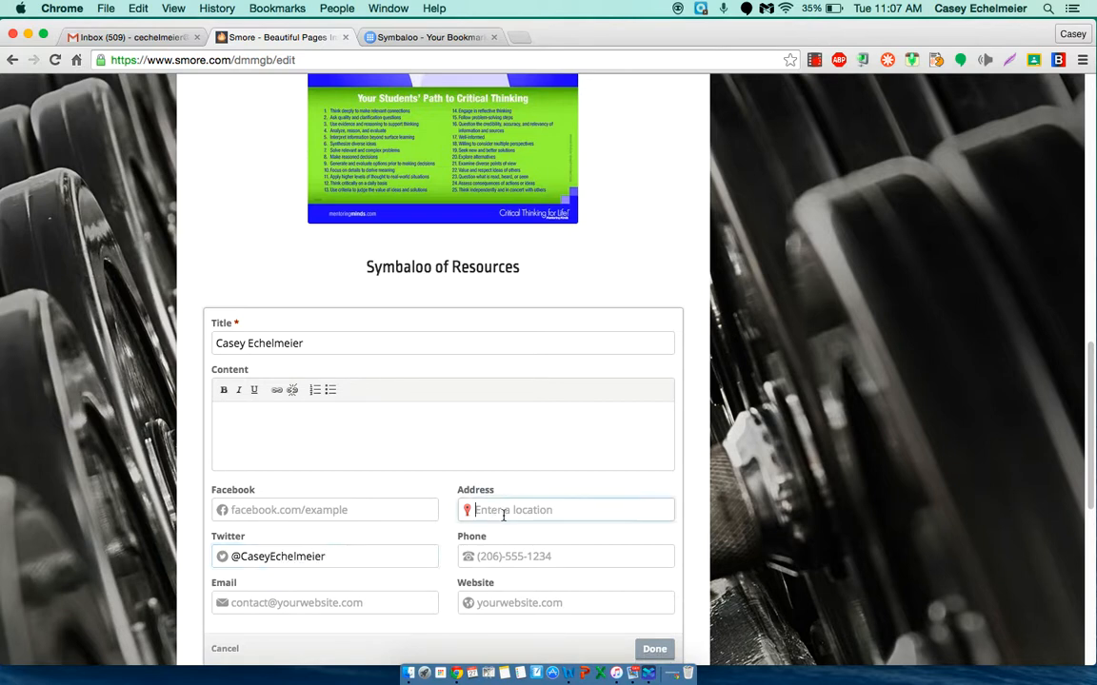
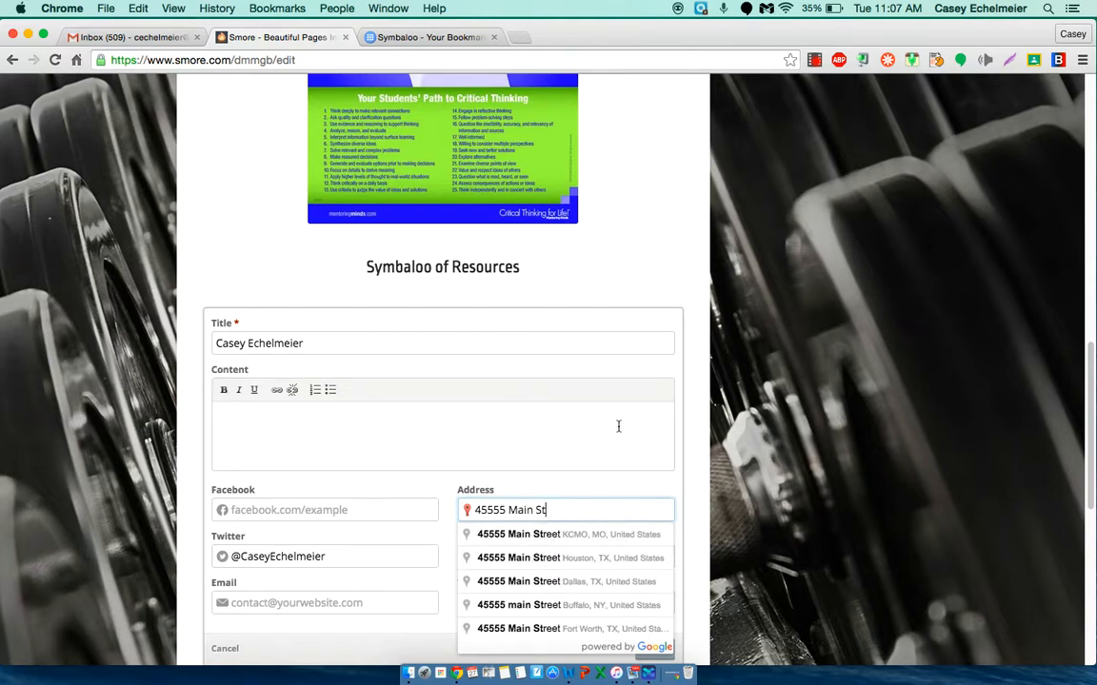
{"action": "scroll", "coordinate": [617, 425], "scroll_direction": "down", "scroll_amount": 5}
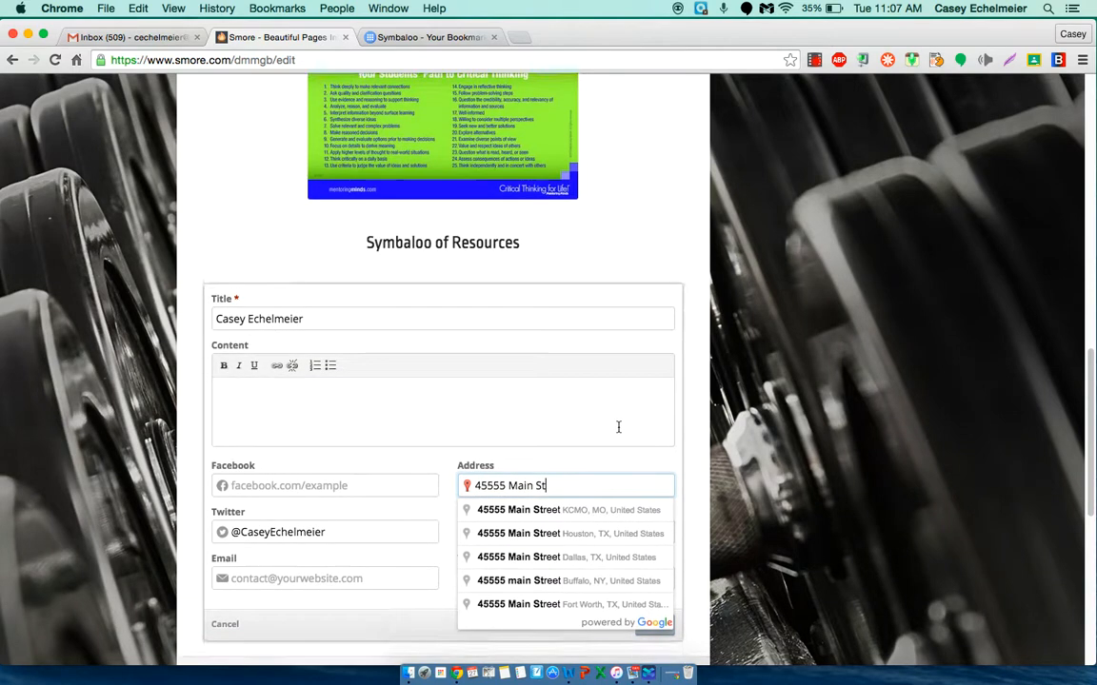
Step: Fill in the author's e-mail address in the About us details and finish editing the block
{"action": "left_click", "coordinate": [245, 354]}
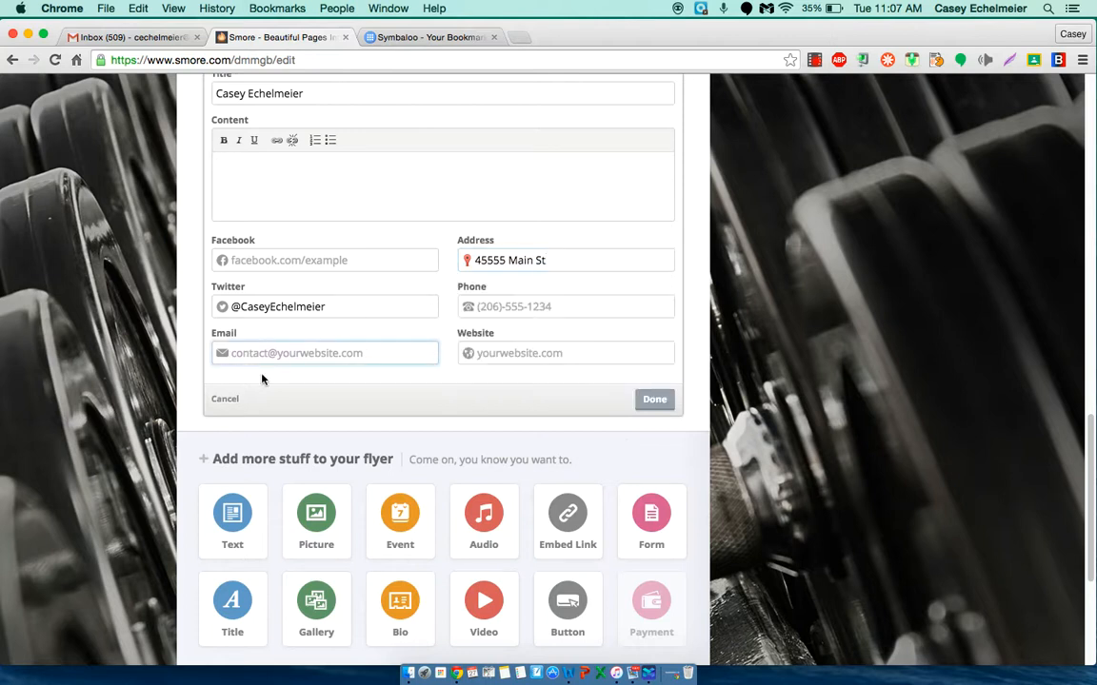
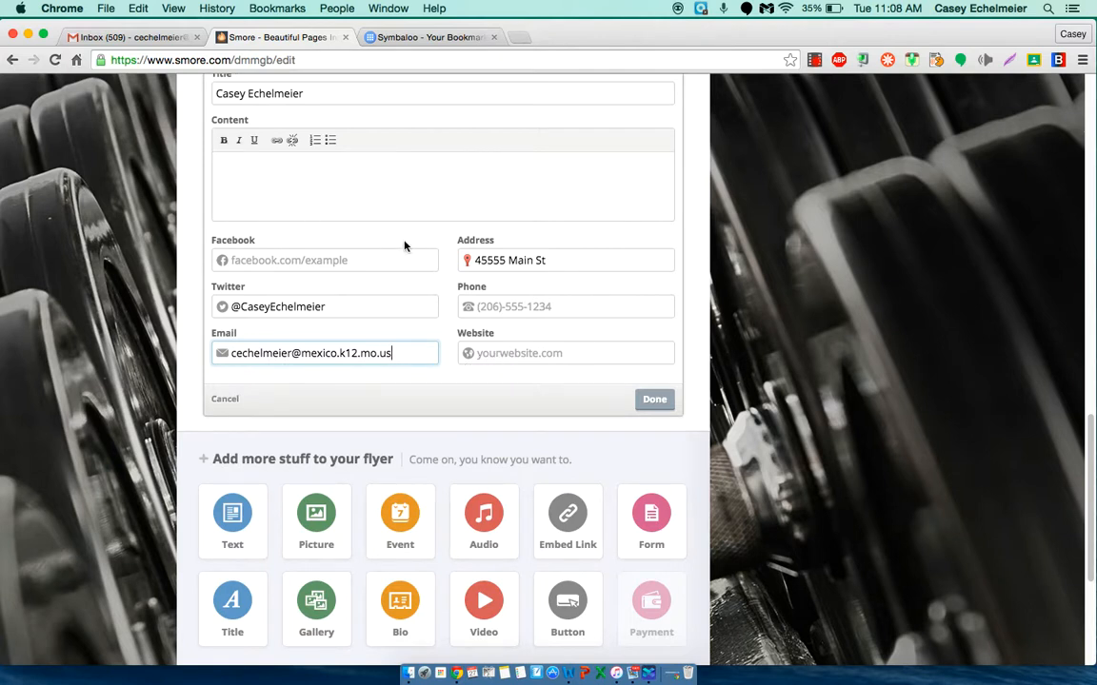
{"action": "left_click", "coordinate": [654, 400]}
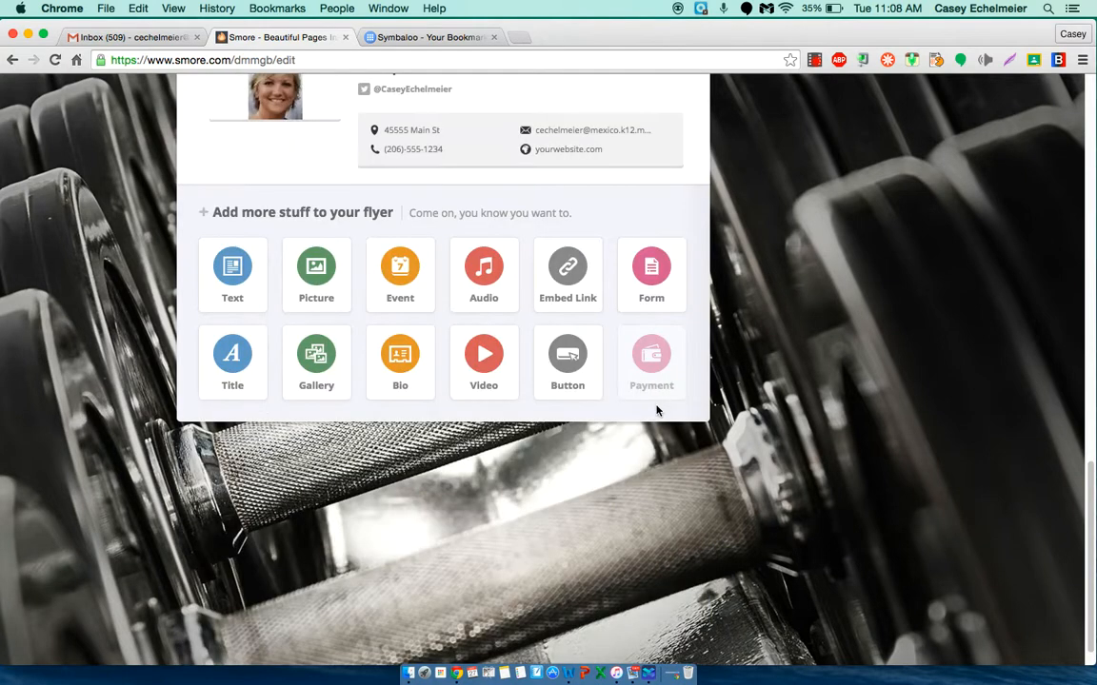
{"action": "scroll", "coordinate": [415, 115], "scroll_direction": "up", "scroll_amount": 2}
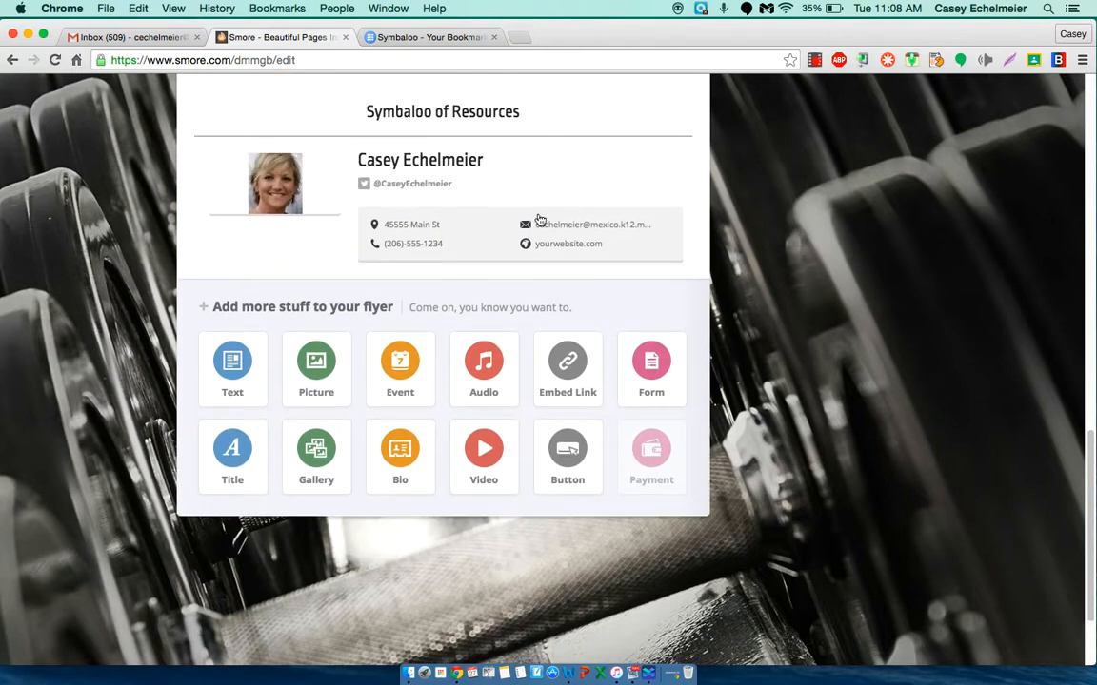
Step: Move the three-picture gallery above the What's New text block, directly beneath the flyer's title banner
{"action": "mouse_move", "coordinate": [254, 194]}
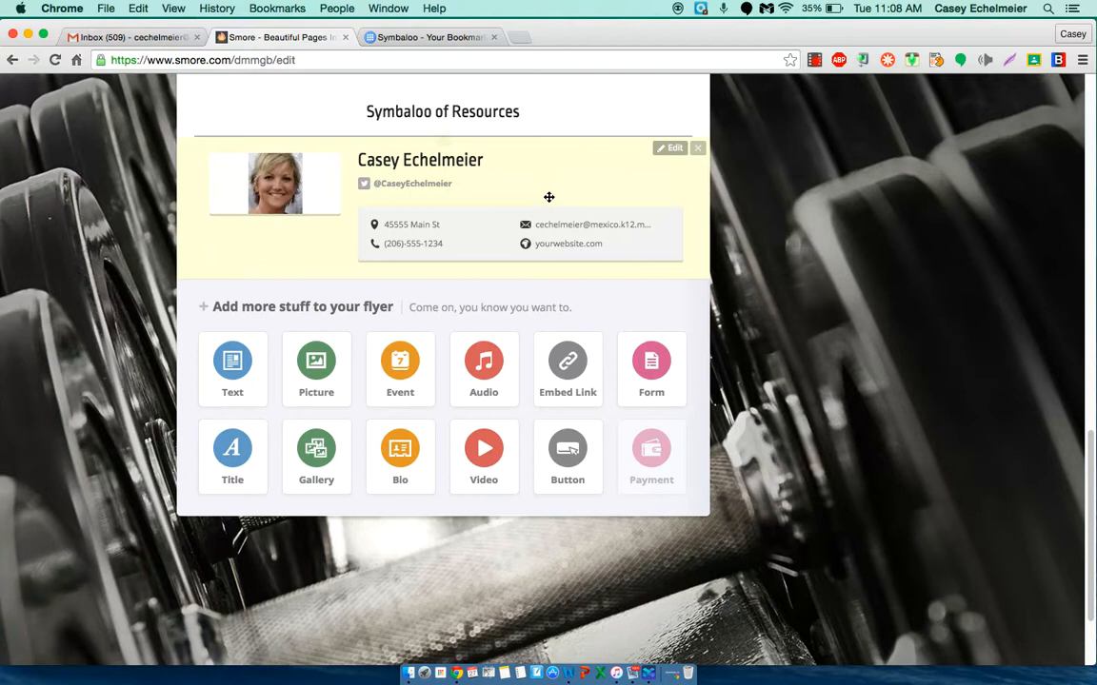
{"action": "scroll", "coordinate": [555, 202], "scroll_direction": "up", "scroll_amount": 10}
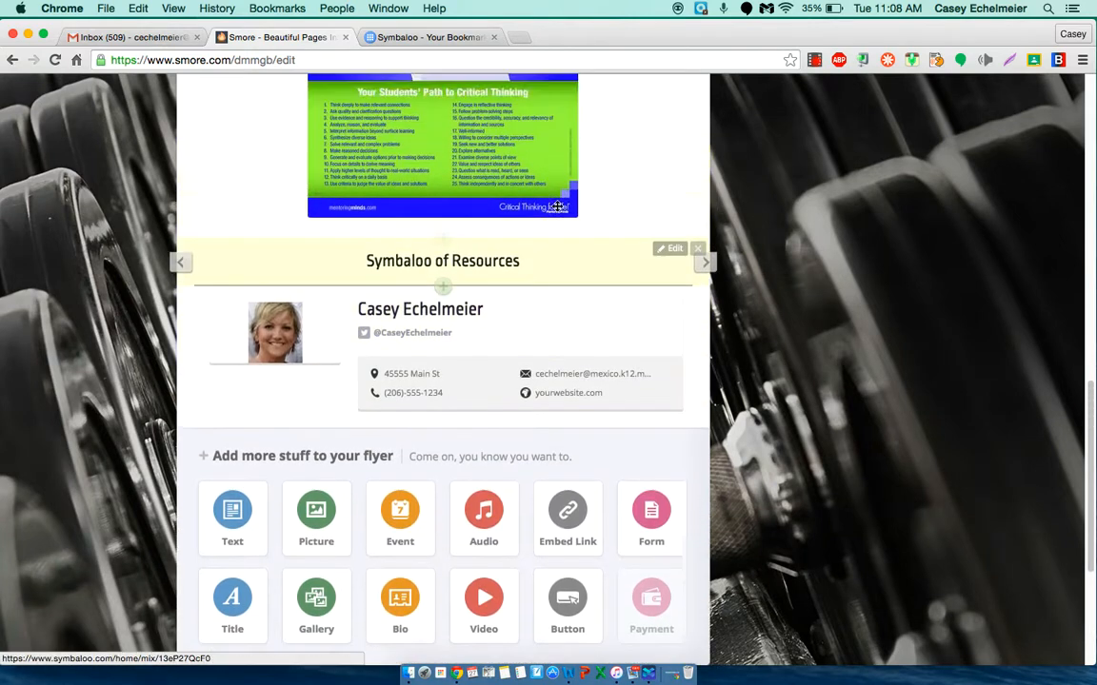
{"action": "scroll", "coordinate": [557, 207], "scroll_direction": "up", "scroll_amount": 2}
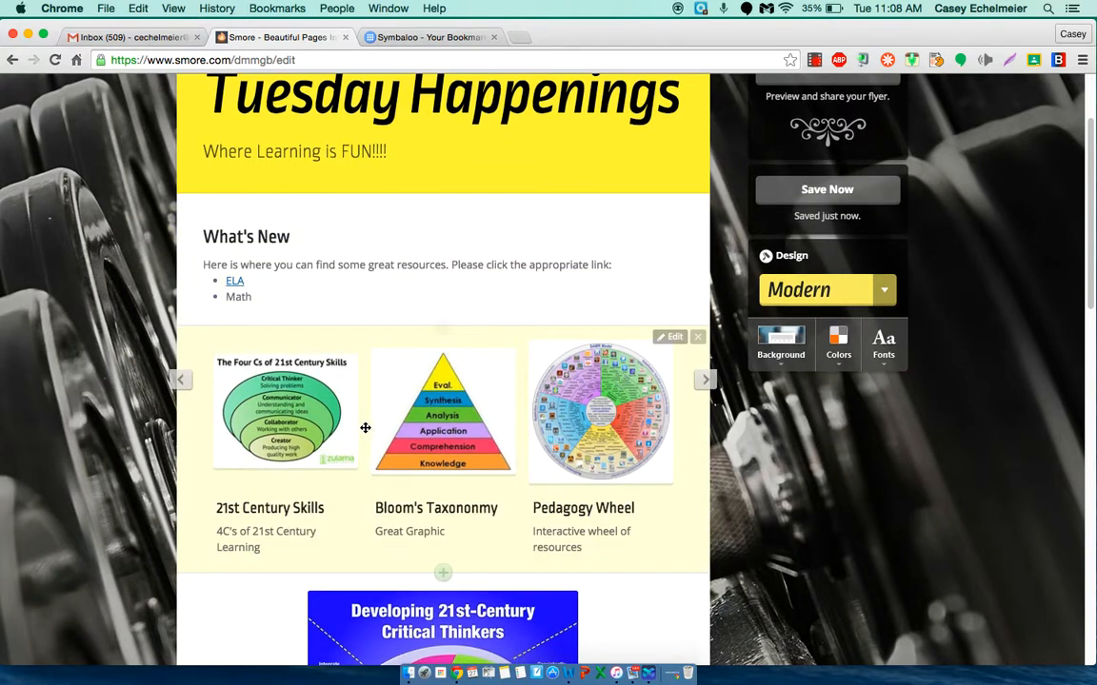
{"action": "left_click_drag", "start_coordinate": [367, 417], "coordinate": [352, 240]}
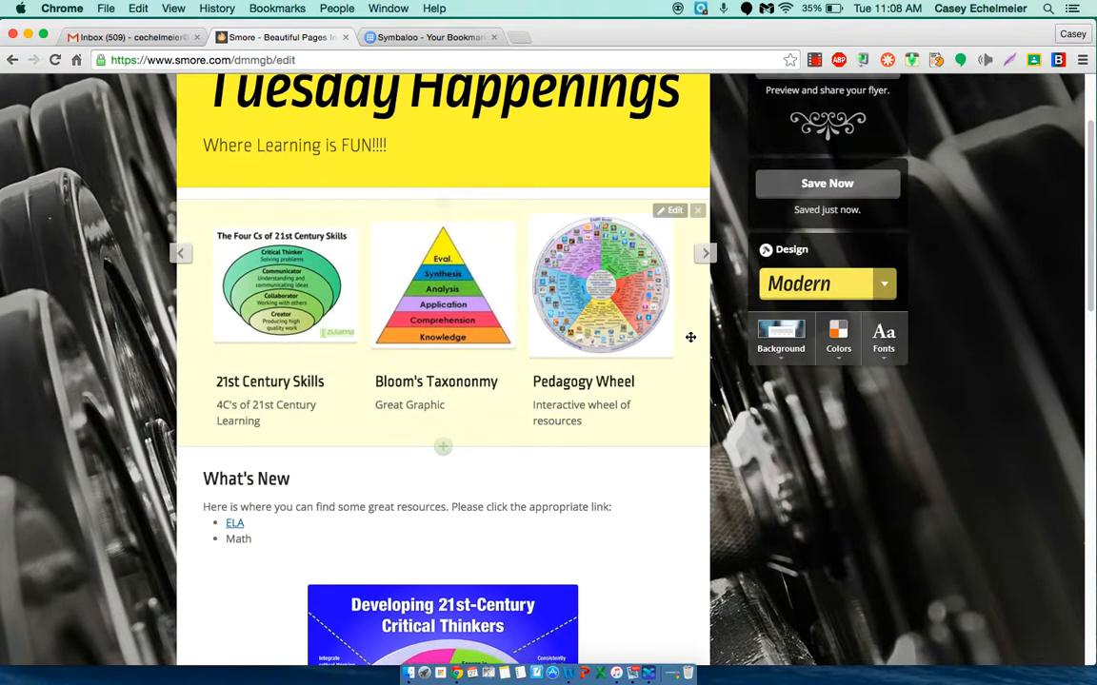
Step: Change the flyer's location to Mexico, MO, United States
{"action": "scroll", "coordinate": [689, 339], "scroll_direction": "up", "scroll_amount": 3}
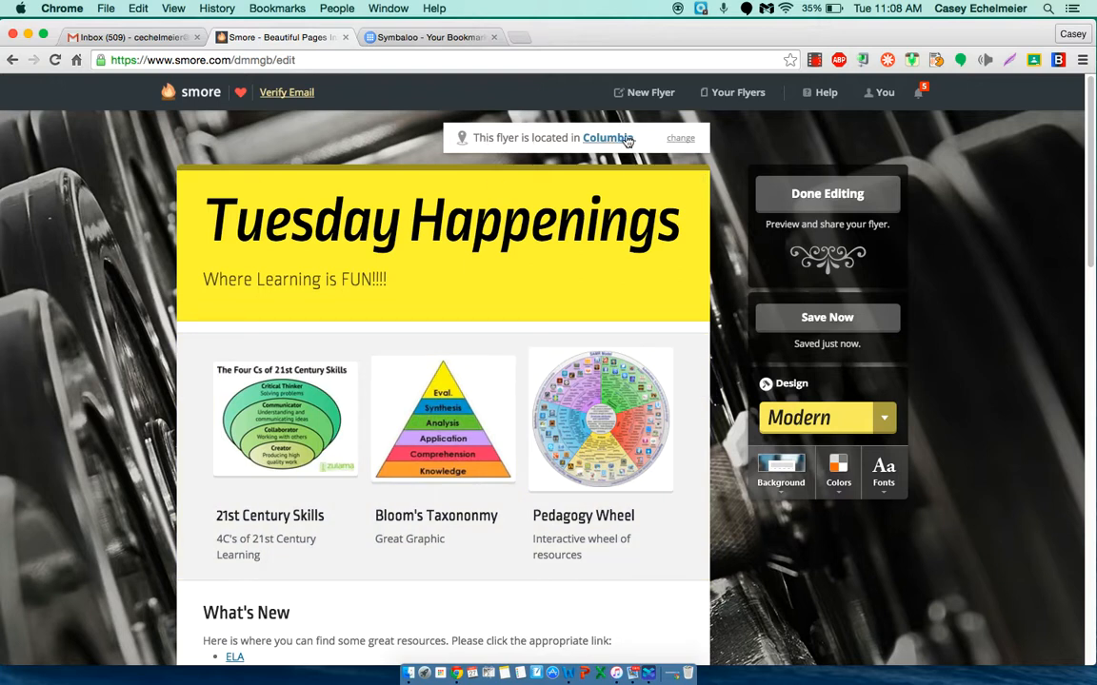
{"action": "left_click", "coordinate": [609, 143]}
{"action": "left_click", "coordinate": [504, 222]}
{"action": "key", "text": "Delete"}
{"action": "key", "text": "Delete"}
{"action": "key", "text": "Delete"}
{"action": "key", "text": "Delete"}
{"action": "key", "text": "Delete"}
{"action": "key", "text": "Delete"}
{"action": "key", "text": "Delete"}
{"action": "key", "text": "Delete"}
{"action": "key", "text": "Delete"}
{"action": "key", "text": "Delete"}
{"action": "key", "text": "Delete"}
{"action": "key", "text": "Delete"}
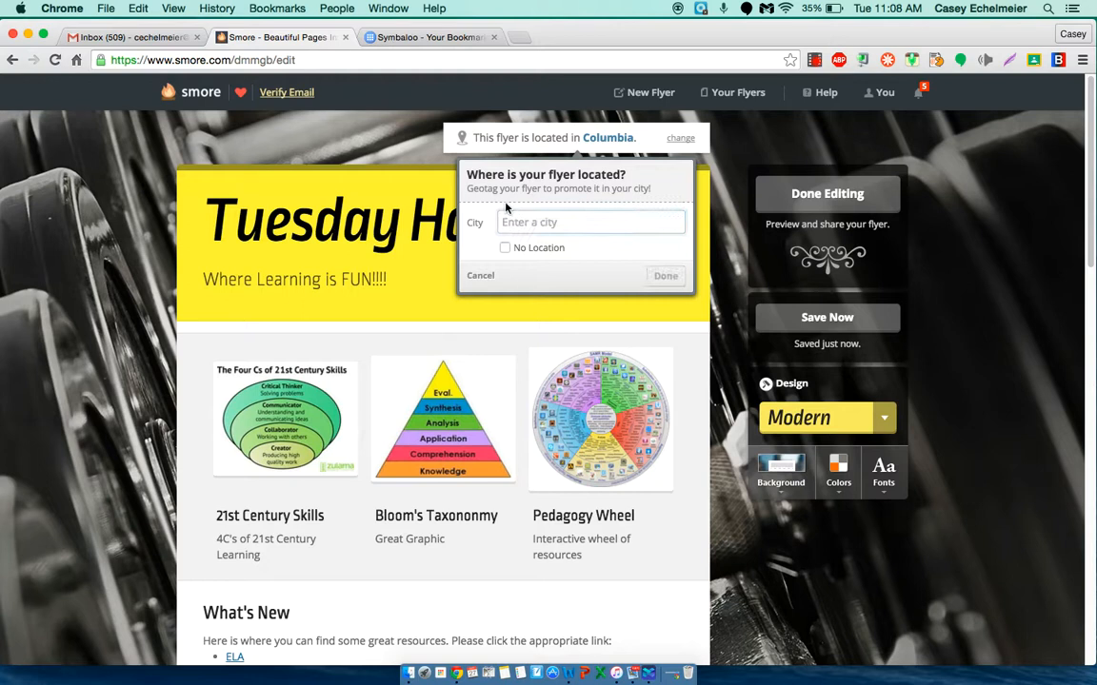
{"action": "type", "text": "Mexico"}
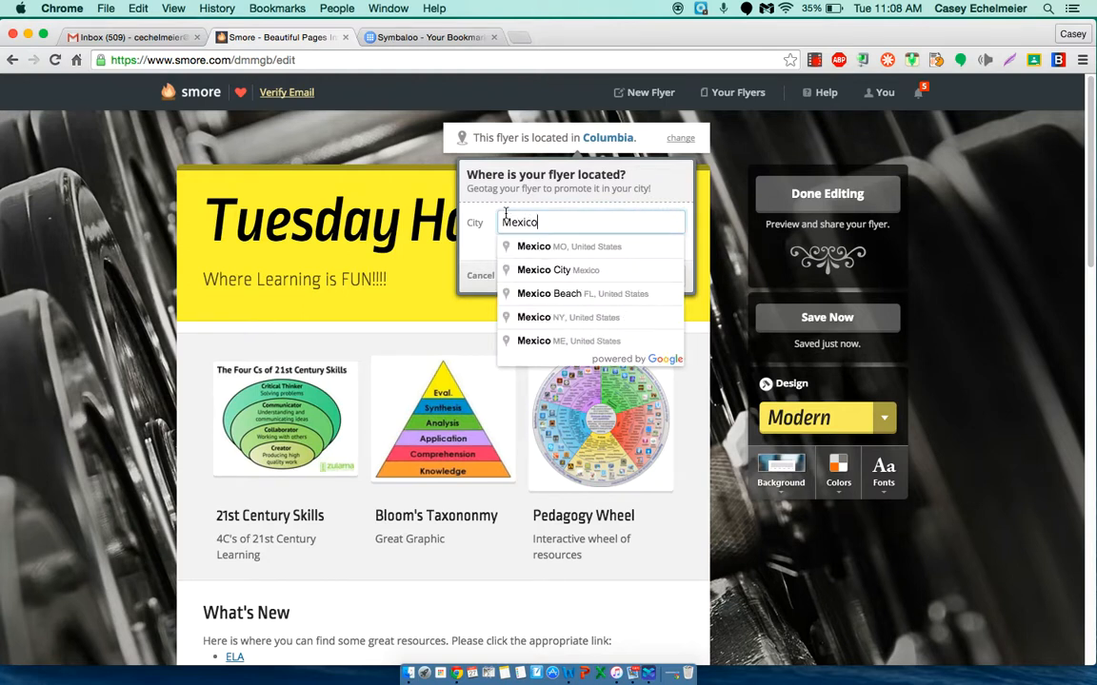
{"action": "left_click", "coordinate": [562, 249]}
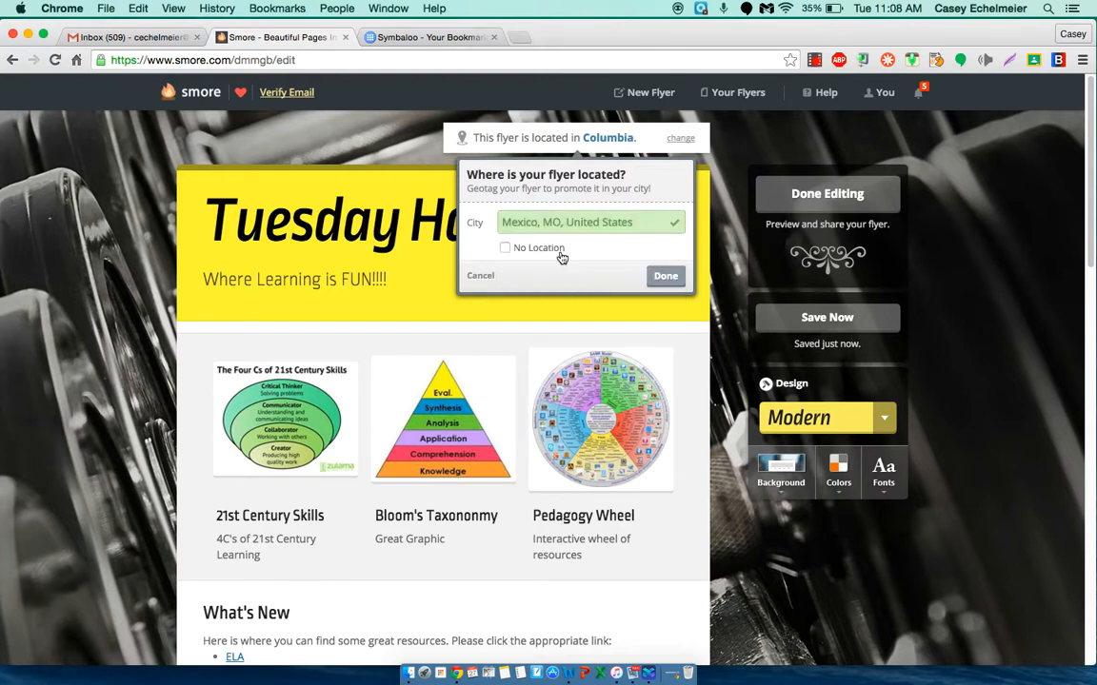
{"action": "left_click", "coordinate": [655, 278]}
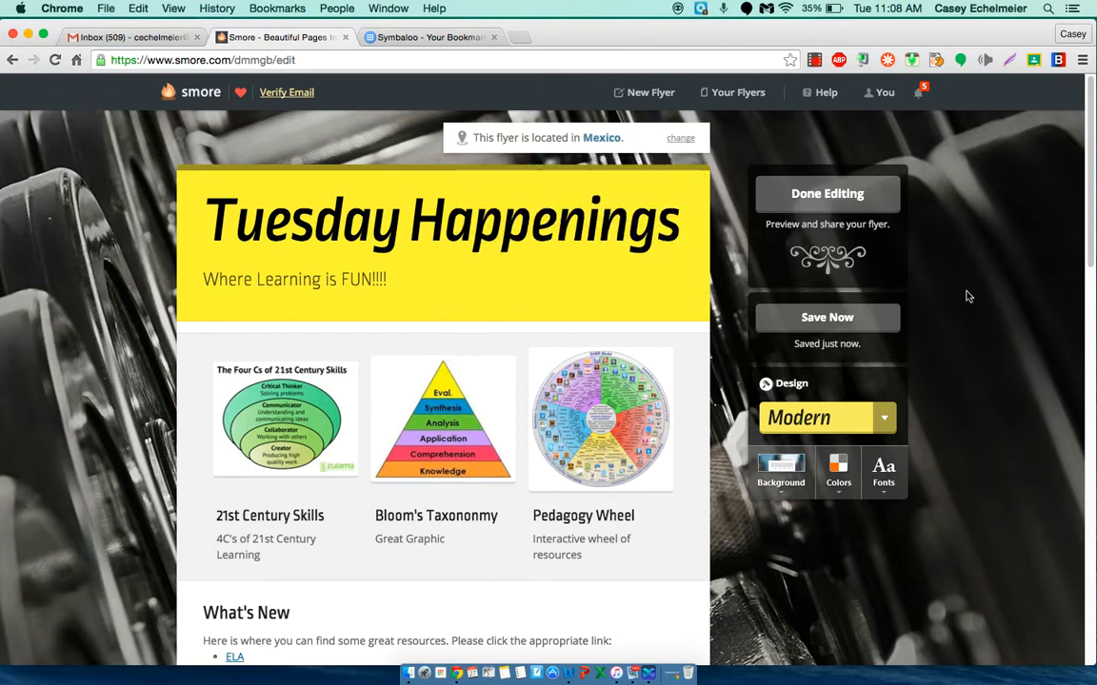
Step: Try the Handwritten design on the flyer and look through its background, color and font options, including Jembo
{"action": "scroll", "coordinate": [963, 295], "scroll_direction": "down", "scroll_amount": 1}
{"action": "scroll", "coordinate": [963, 297], "scroll_direction": "down", "scroll_amount": 5}
{"action": "scroll", "coordinate": [963, 297], "scroll_direction": "up", "scroll_amount": 1}
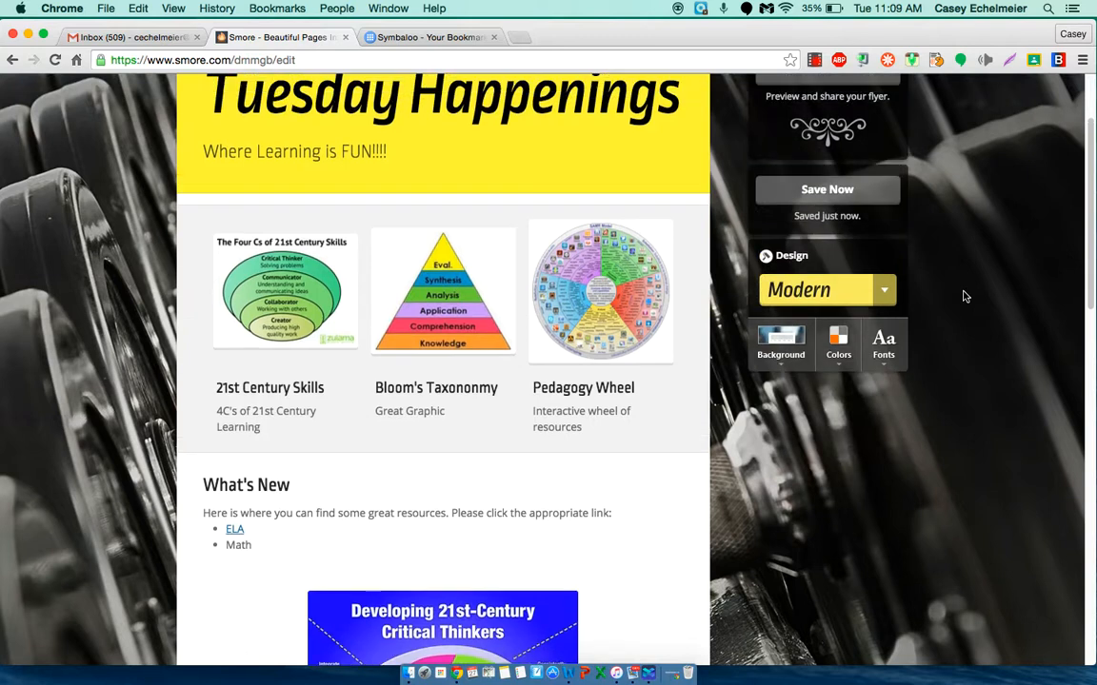
{"action": "left_click", "coordinate": [882, 298]}
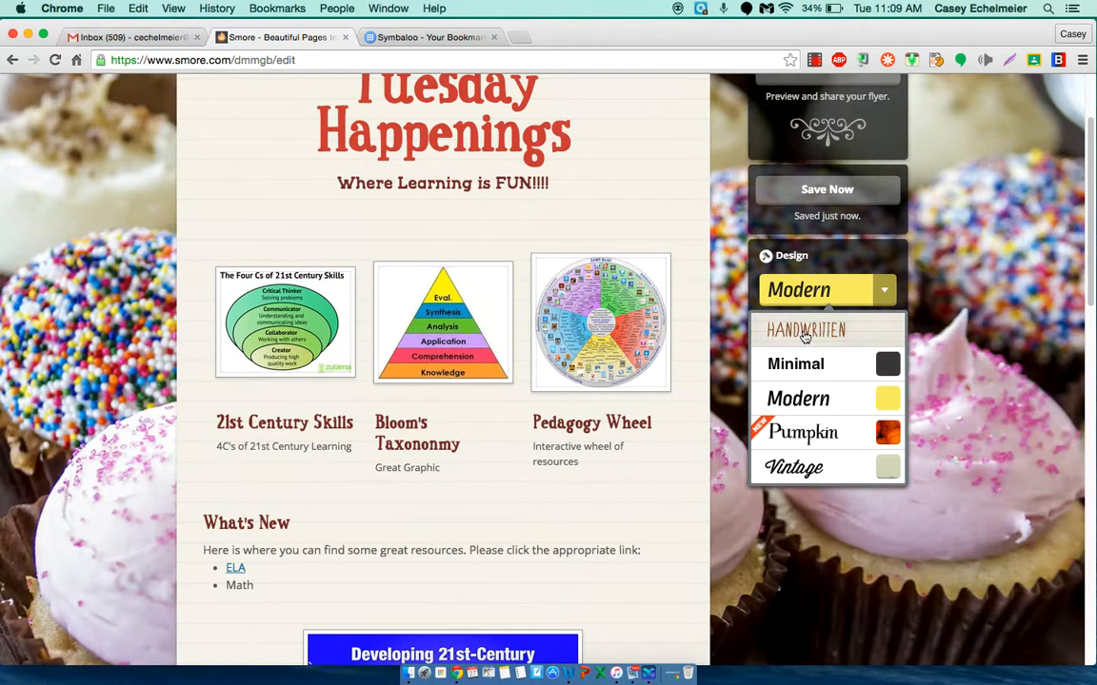
{"action": "left_click", "coordinate": [805, 333]}
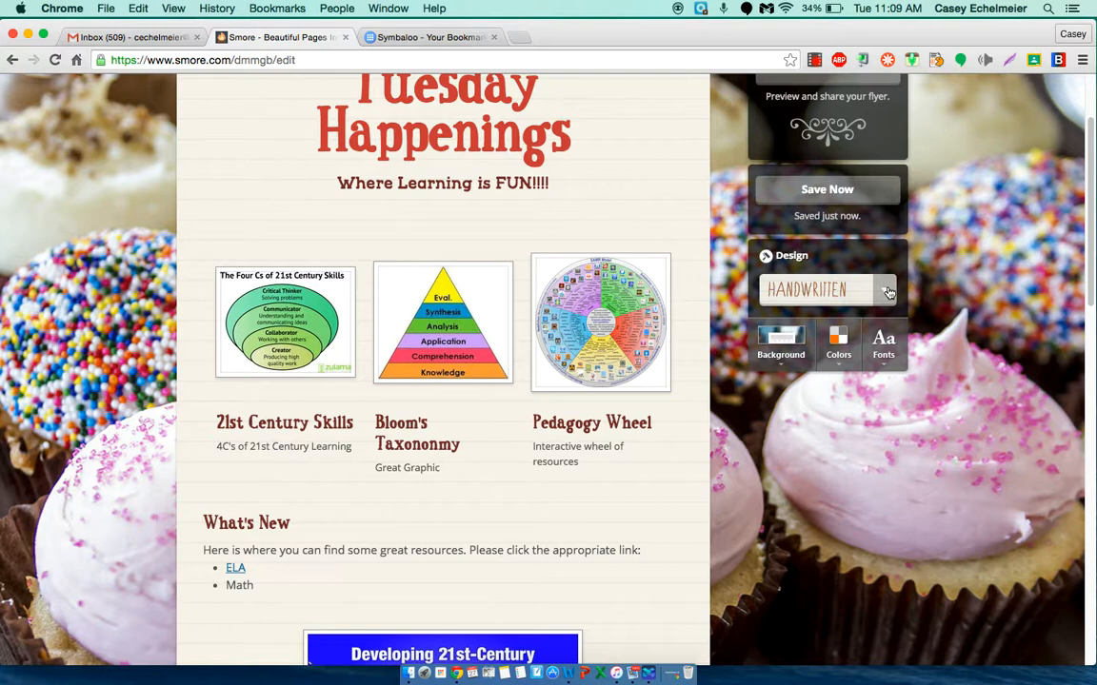
{"action": "left_click", "coordinate": [781, 344]}
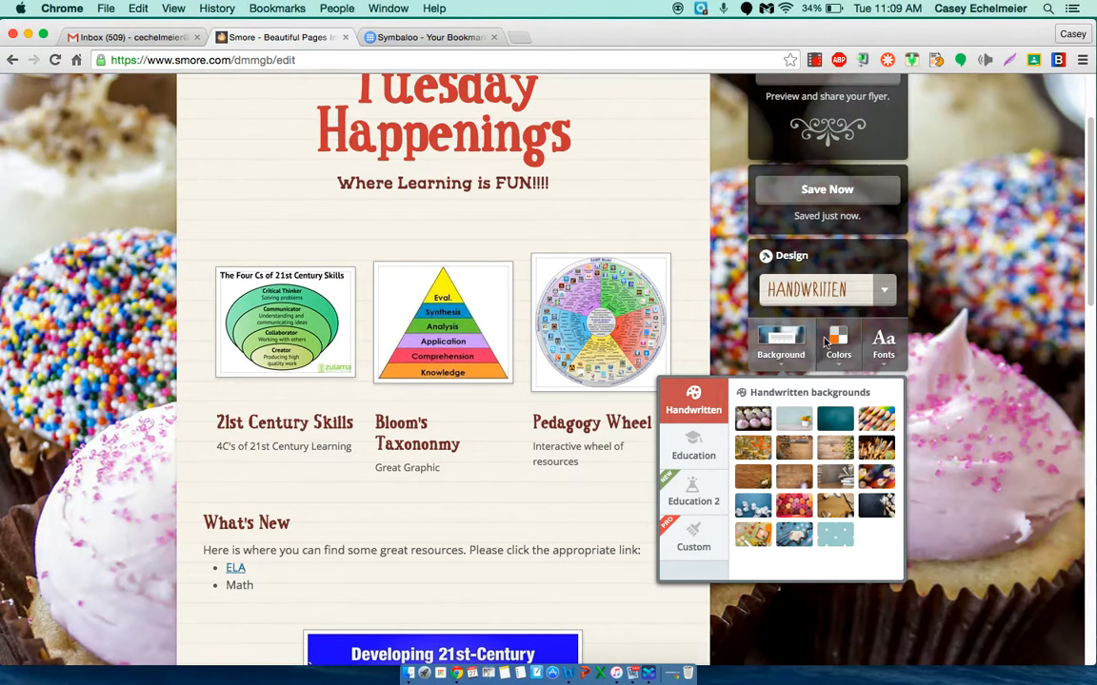
{"action": "left_click", "coordinate": [842, 348]}
{"action": "left_click", "coordinate": [844, 350]}
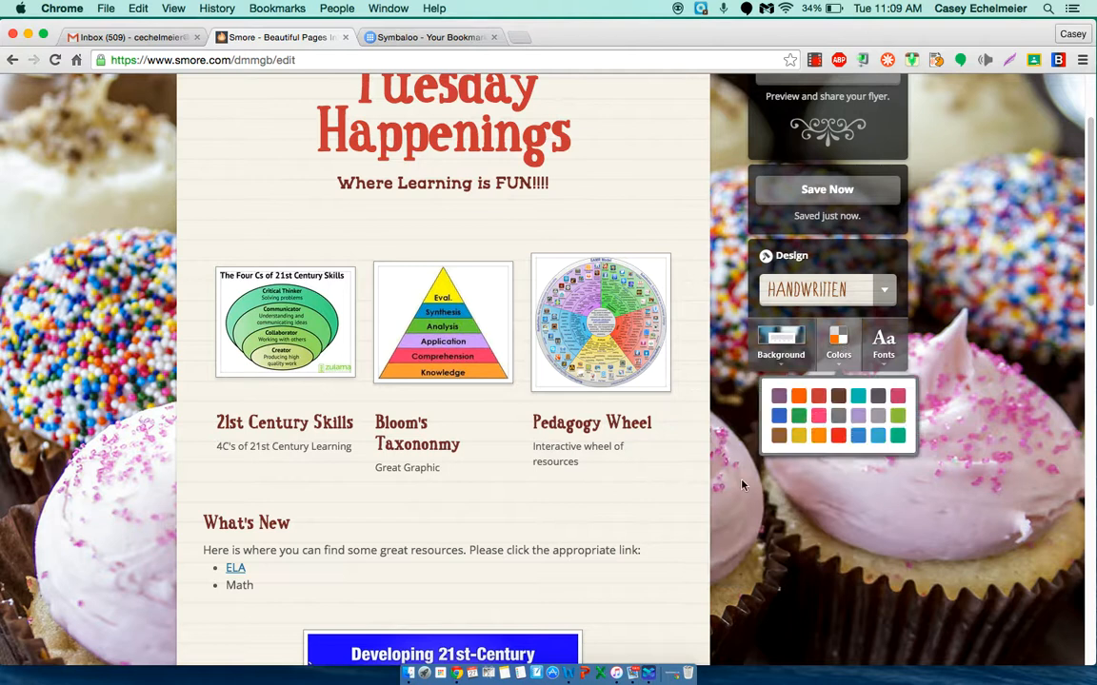
{"action": "left_click", "coordinate": [887, 351]}
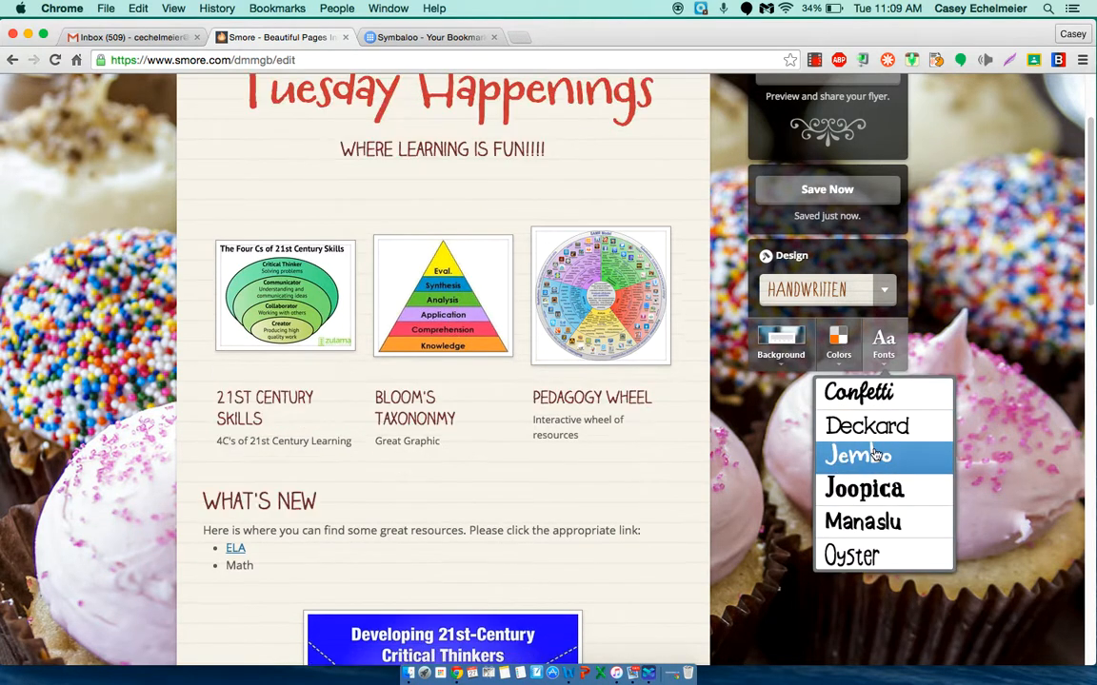
{"action": "left_click", "coordinate": [873, 455]}
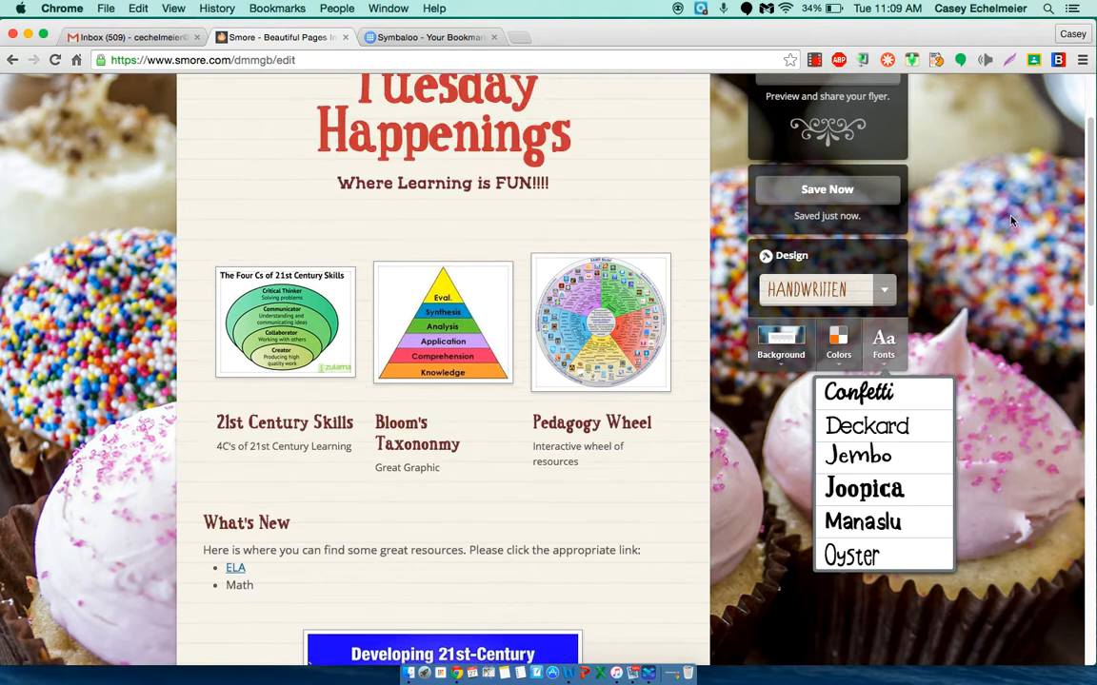
Step: Apply the Pumpkin design to the flyer with the background of bats in bare trees and the orange color scheme
{"action": "left_click", "coordinate": [885, 290]}
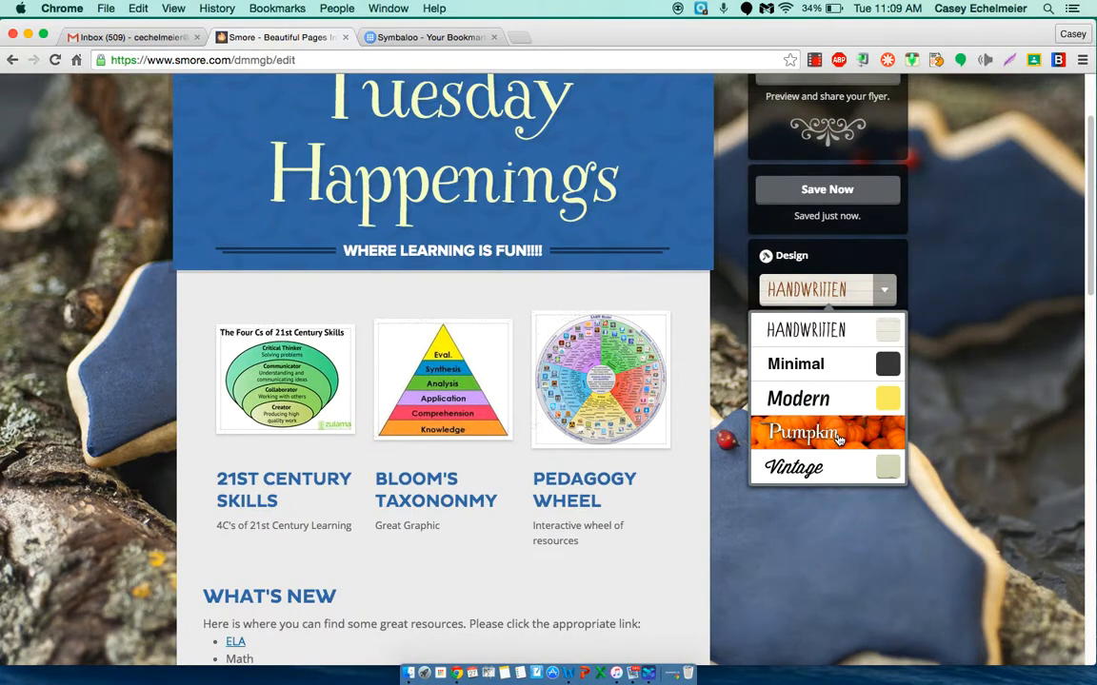
{"action": "left_click", "coordinate": [838, 436]}
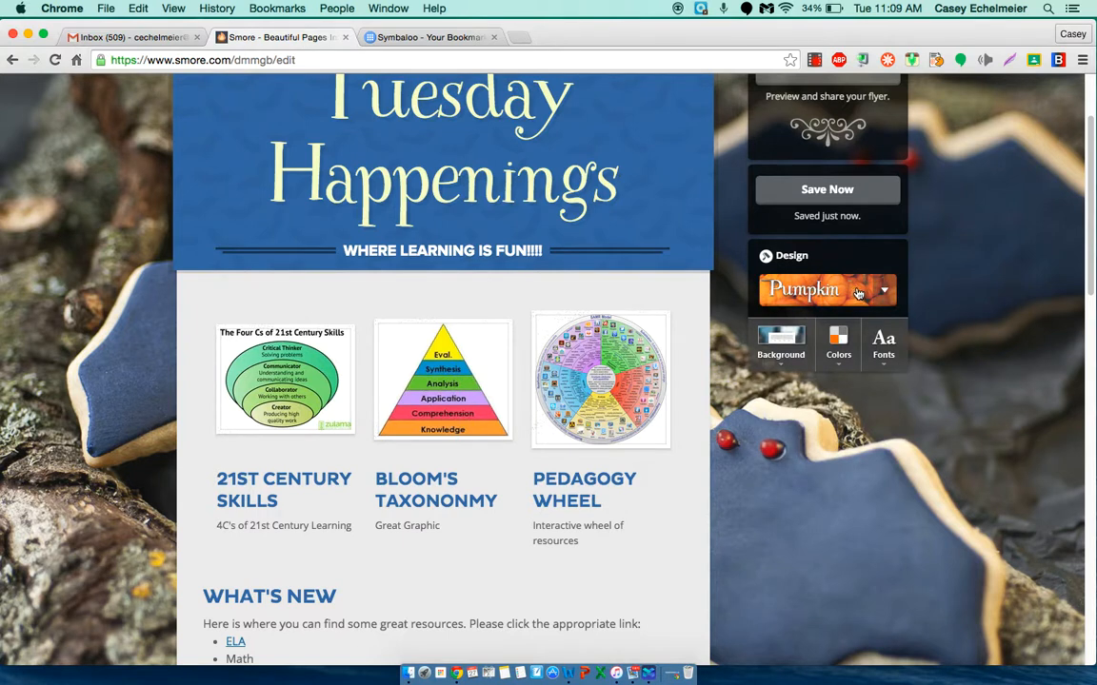
{"action": "left_click", "coordinate": [781, 344]}
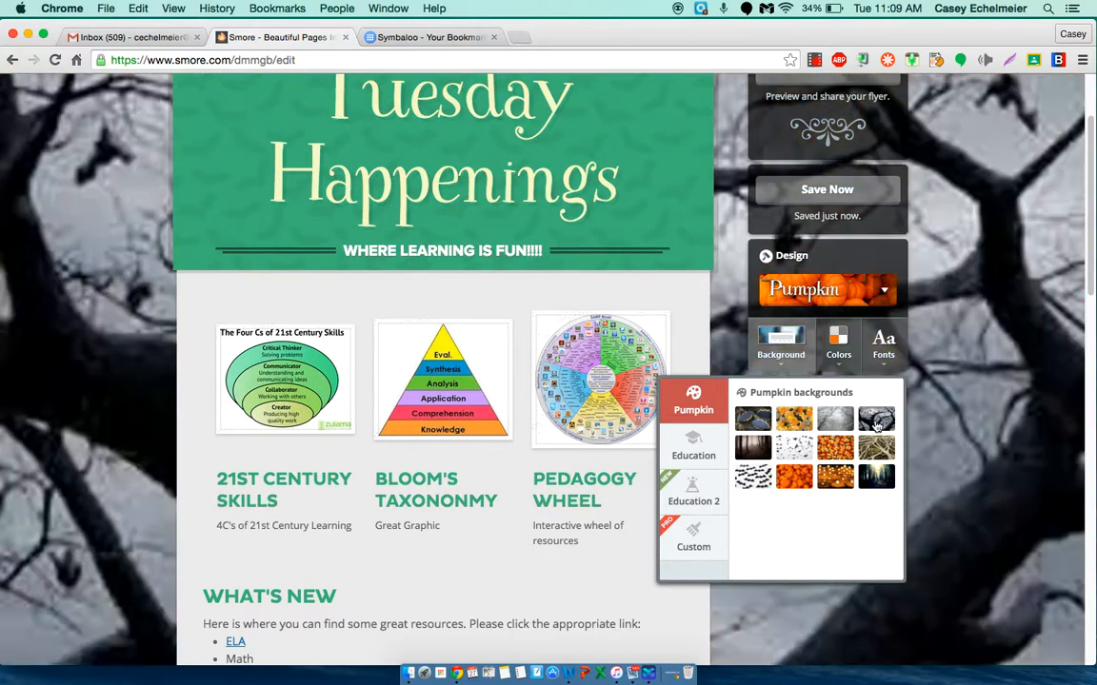
{"action": "left_click", "coordinate": [876, 423]}
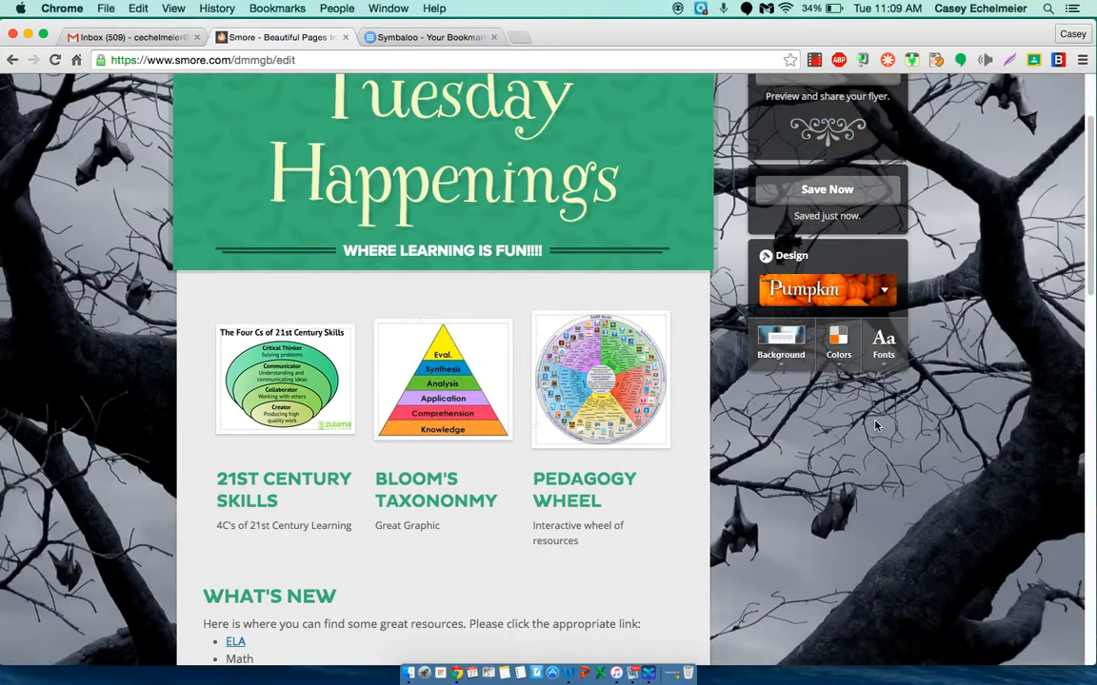
{"action": "left_click", "coordinate": [838, 344]}
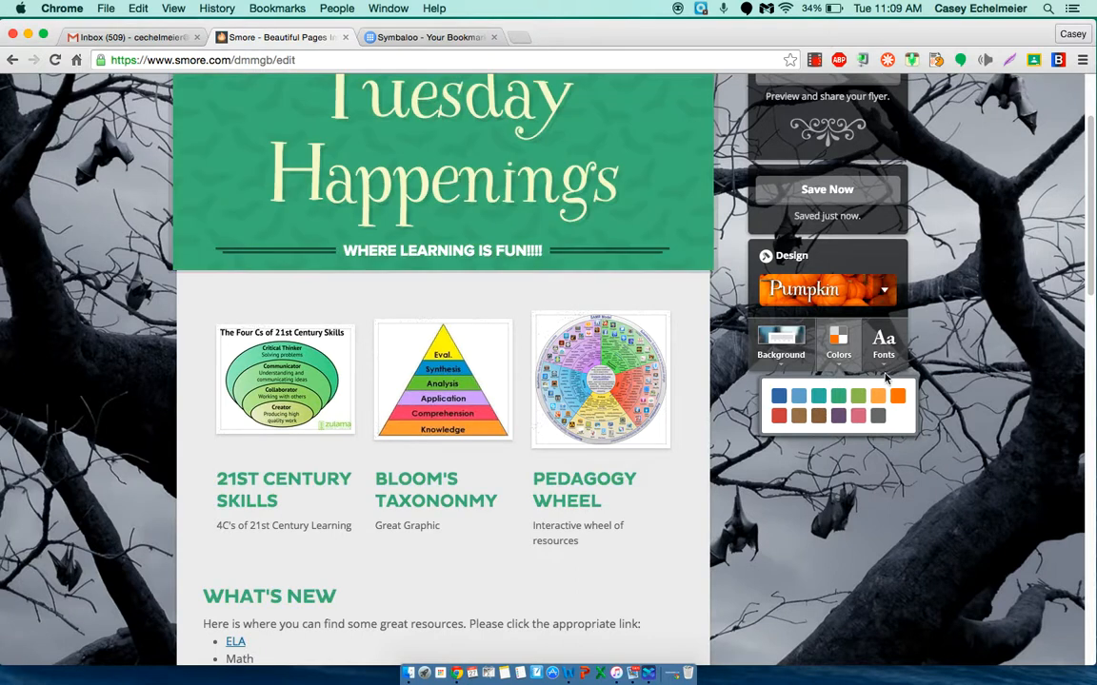
{"action": "left_click", "coordinate": [898, 398]}
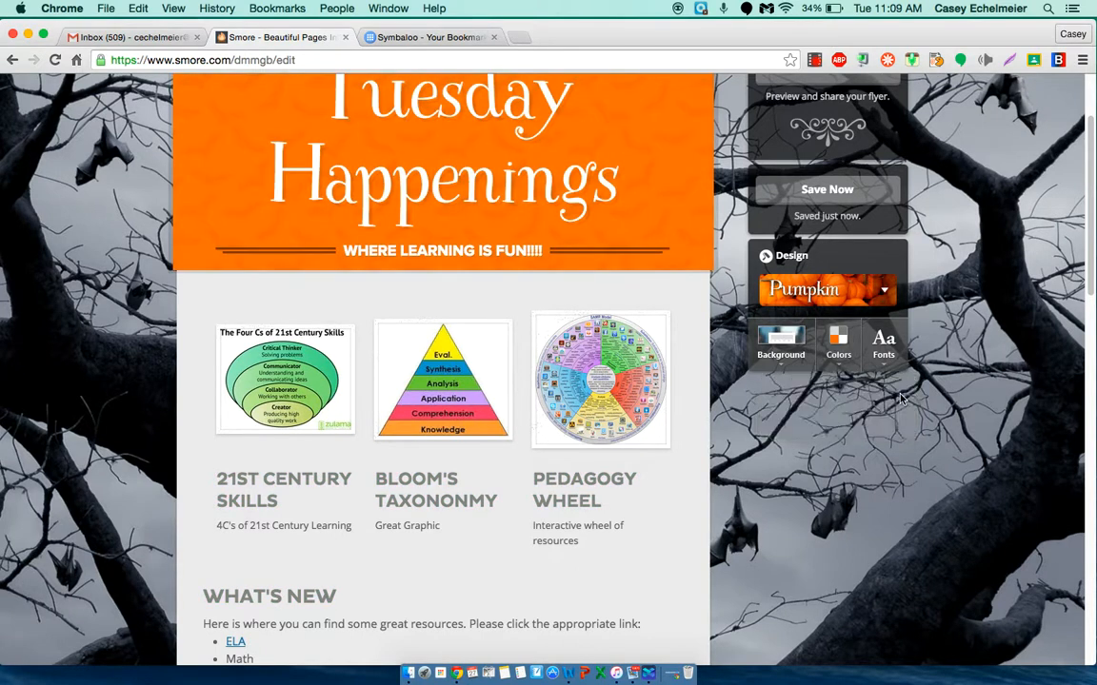
Step: Preview the Pumpkin design's fonts, choose Charlotte and save the flyer
{"action": "left_click", "coordinate": [883, 342]}
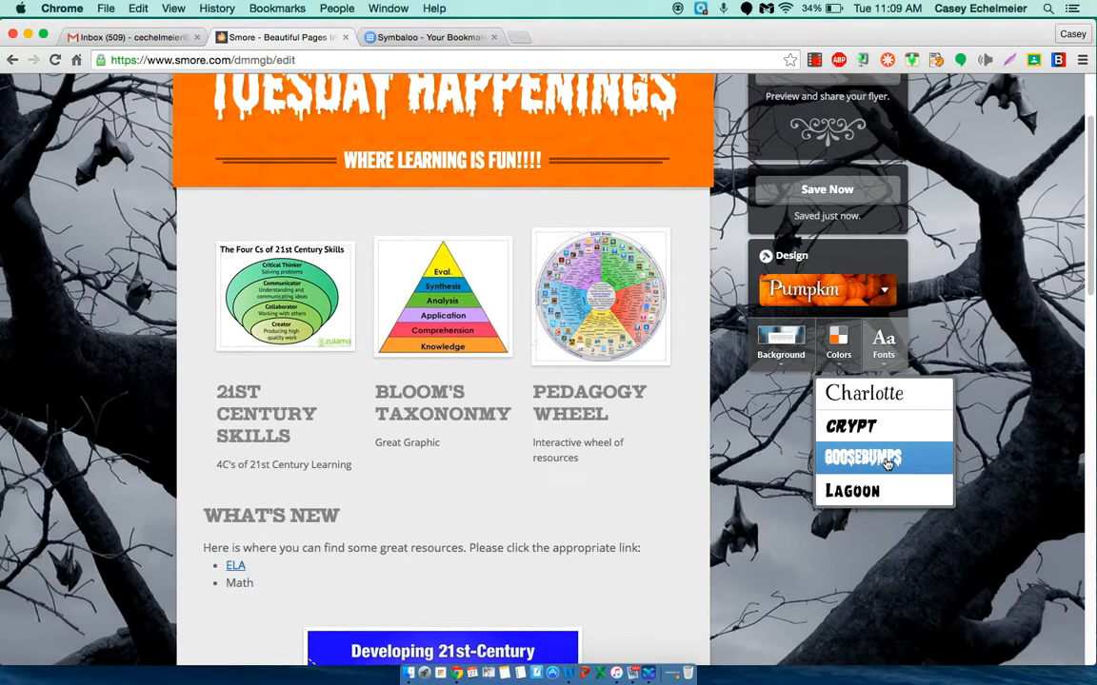
{"action": "scroll", "coordinate": [887, 463], "scroll_direction": "up", "scroll_amount": 1}
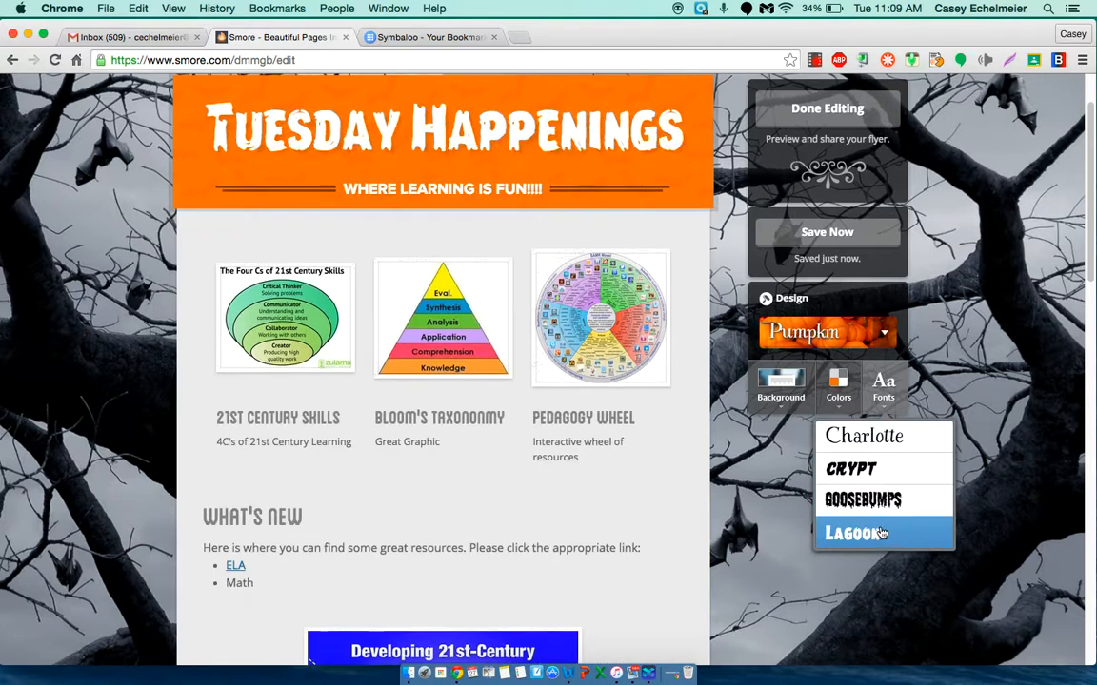
{"action": "left_click", "coordinate": [872, 438]}
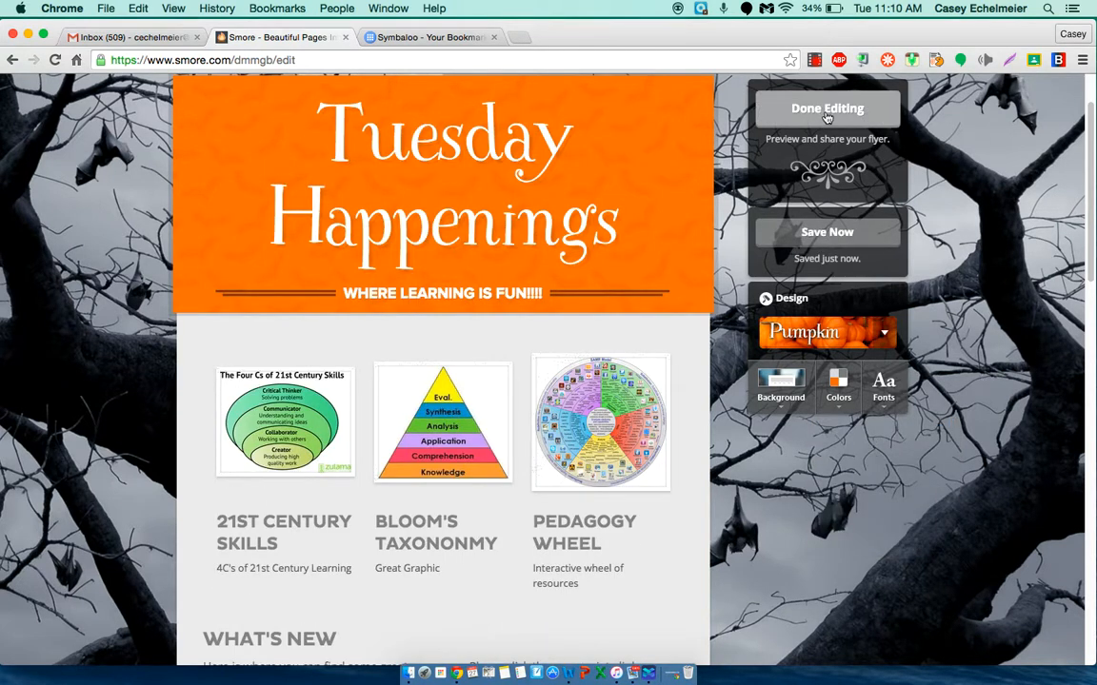
{"action": "left_click", "coordinate": [836, 236]}
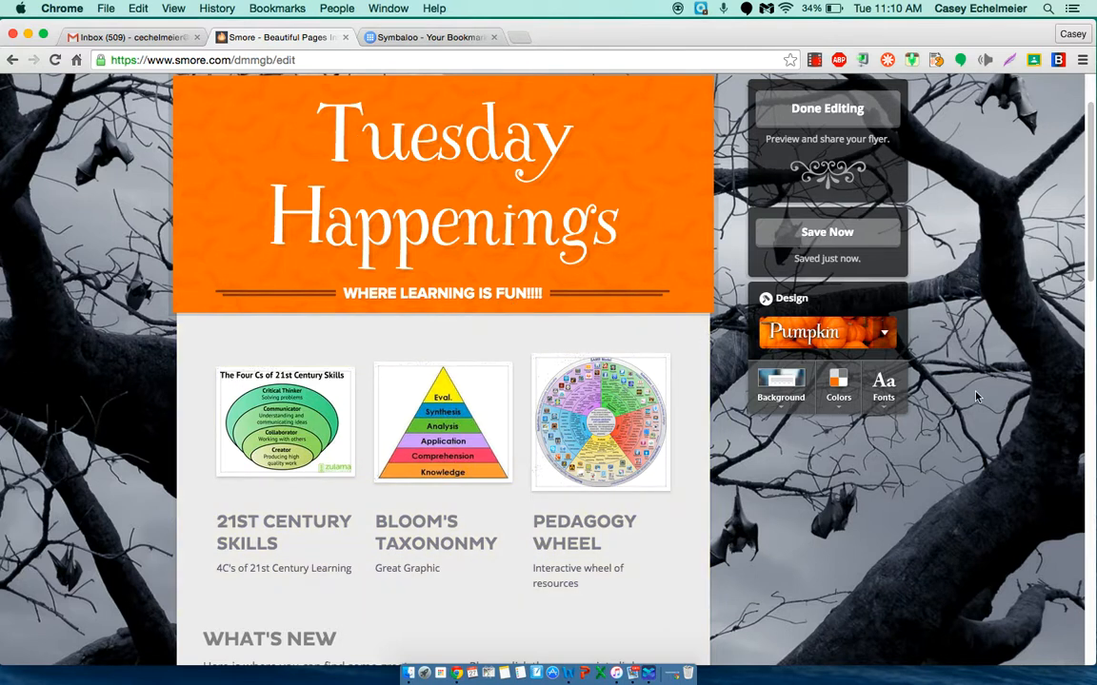
Step: Go to the list of your own flyers and open the Teacher Academy flyer
{"action": "scroll", "coordinate": [878, 351], "scroll_direction": "up", "scroll_amount": 3}
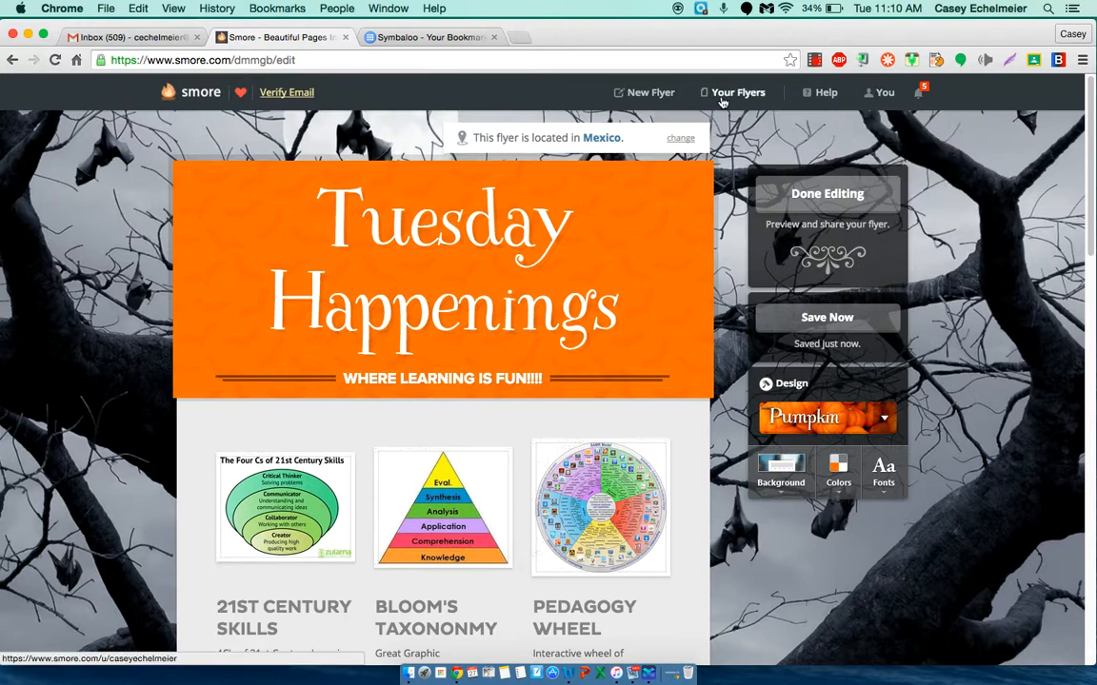
{"action": "left_click", "coordinate": [722, 98]}
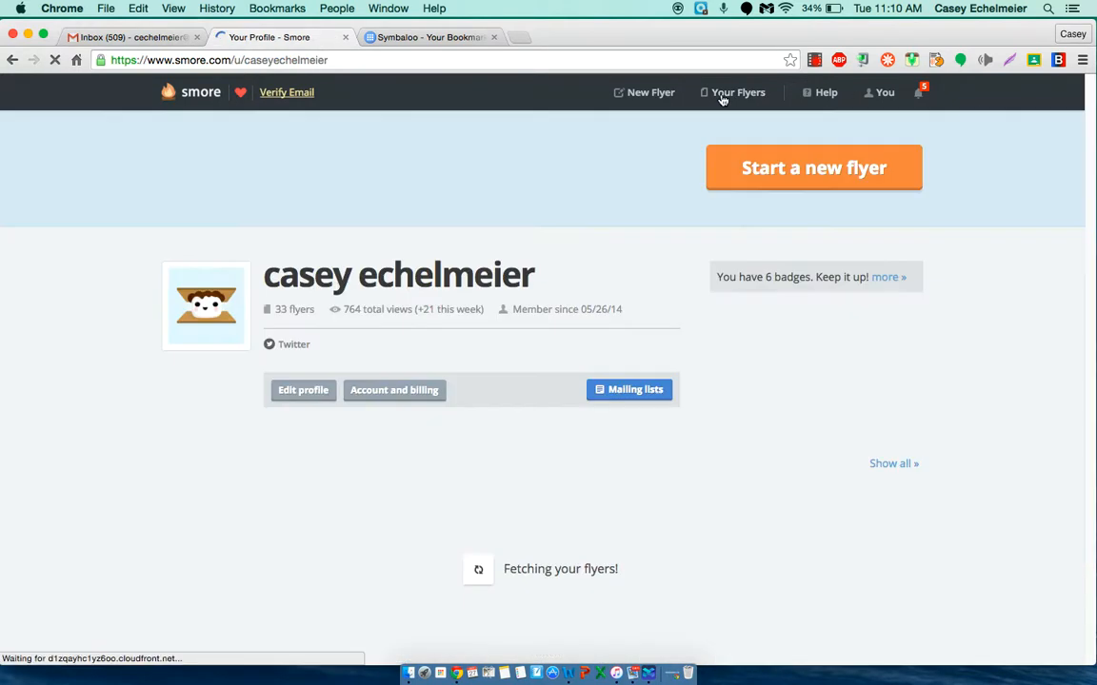
{"action": "scroll", "coordinate": [526, 521], "scroll_direction": "down", "scroll_amount": 10}
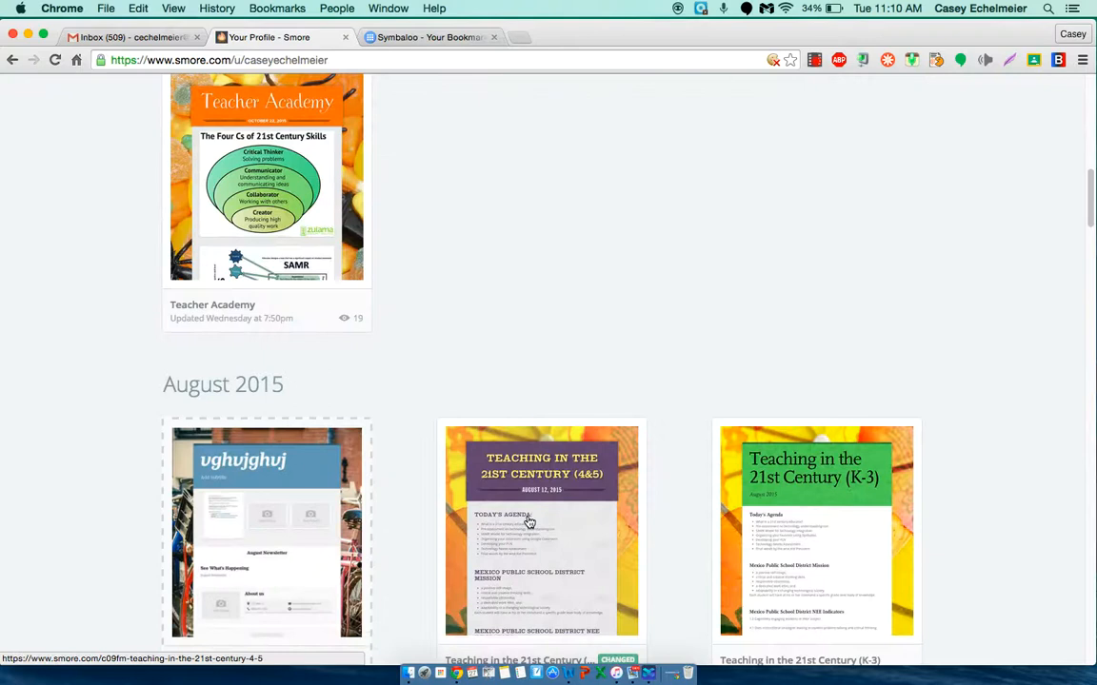
{"action": "scroll", "coordinate": [529, 523], "scroll_direction": "up", "scroll_amount": 2}
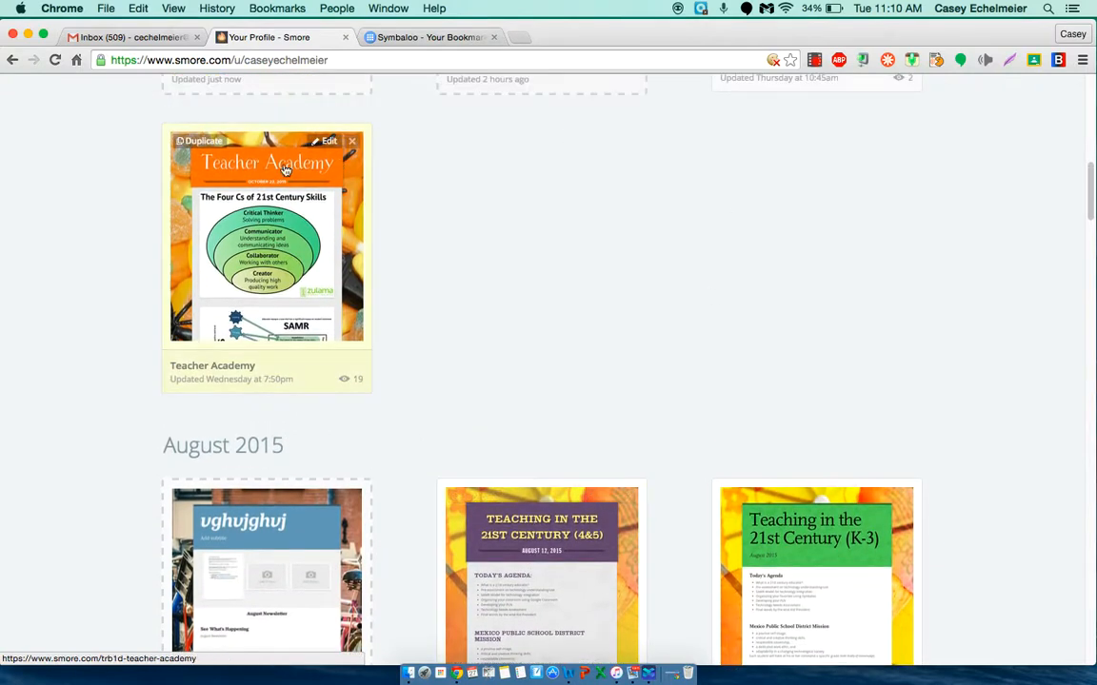
{"action": "left_click", "coordinate": [269, 231]}
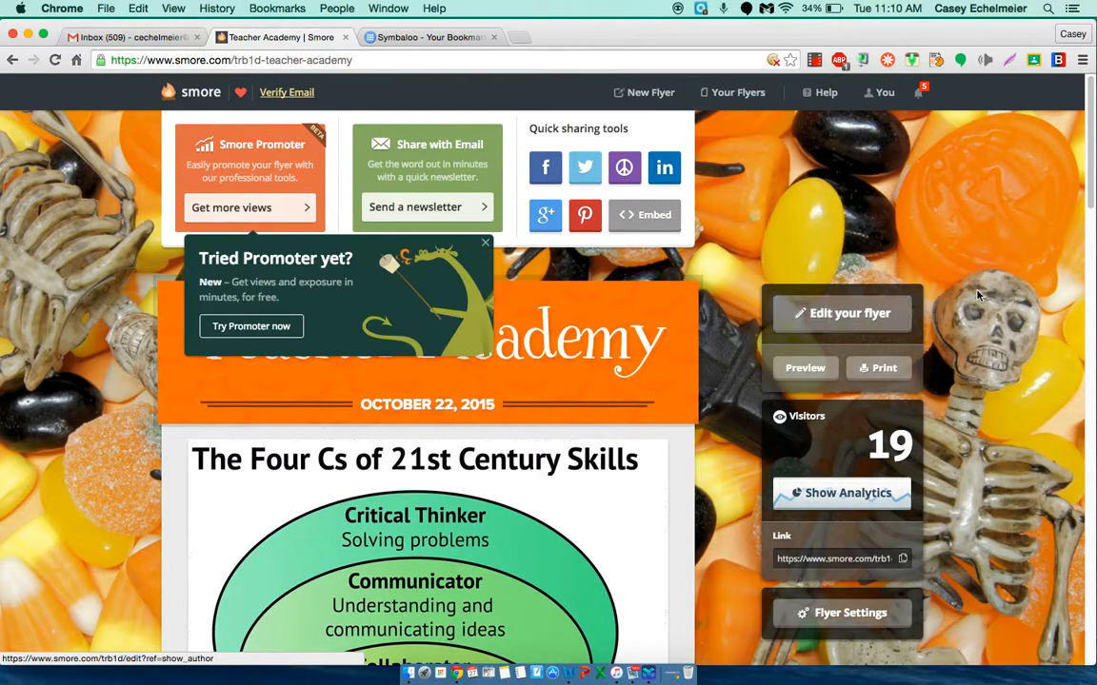
Step: Preview the Teacher Academy flyer as other people see it and look through the page
{"action": "scroll", "coordinate": [878, 258], "scroll_direction": "down", "scroll_amount": 1}
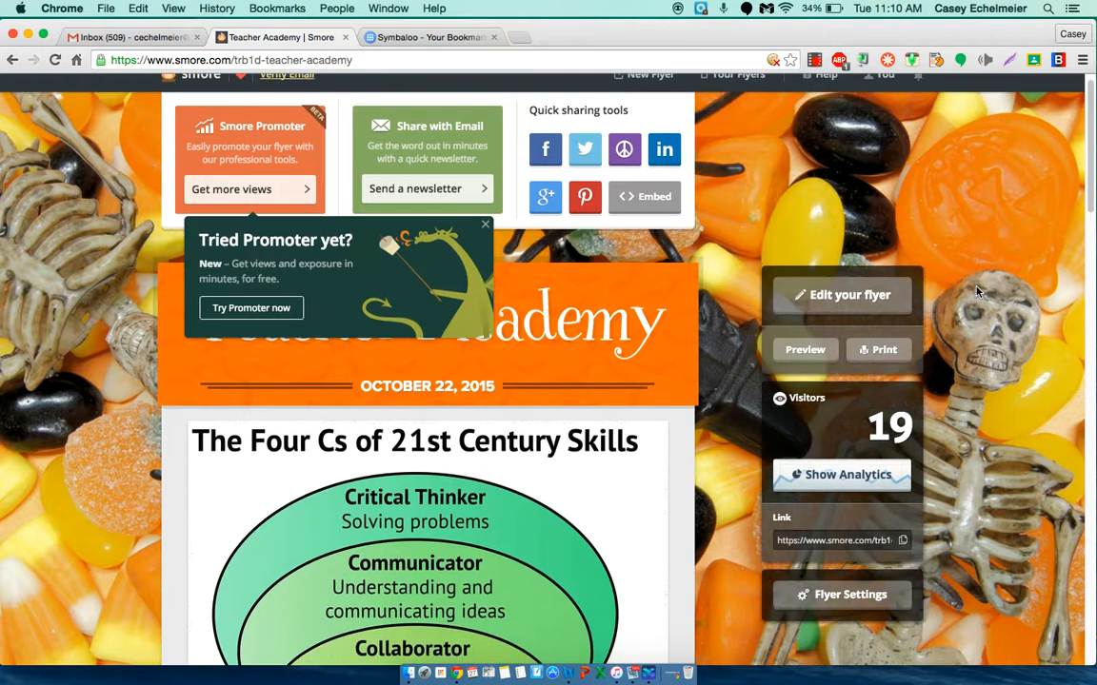
{"action": "left_click", "coordinate": [805, 351]}
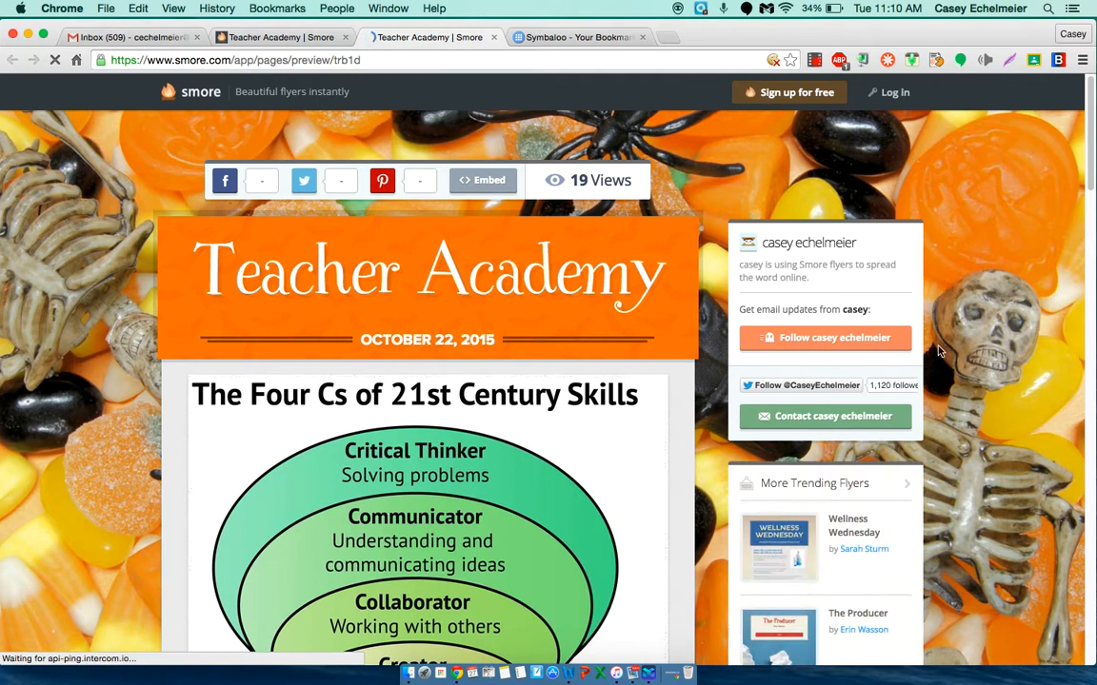
{"action": "scroll", "coordinate": [928, 350], "scroll_direction": "down", "scroll_amount": 5}
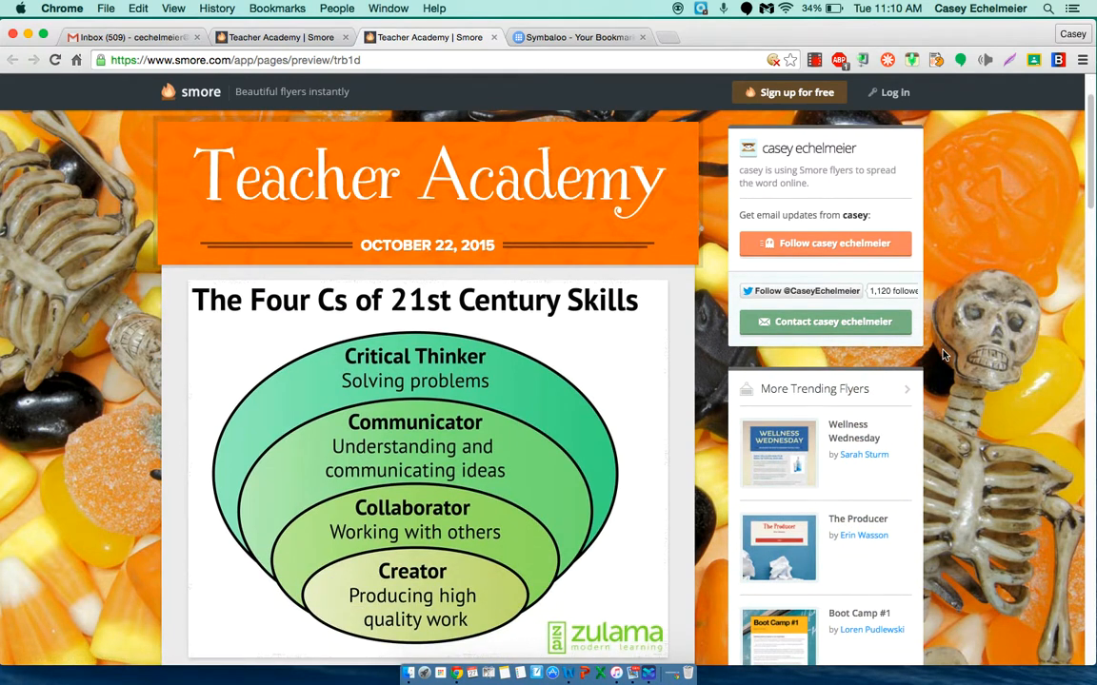
{"action": "scroll", "coordinate": [943, 354], "scroll_direction": "down", "scroll_amount": 5}
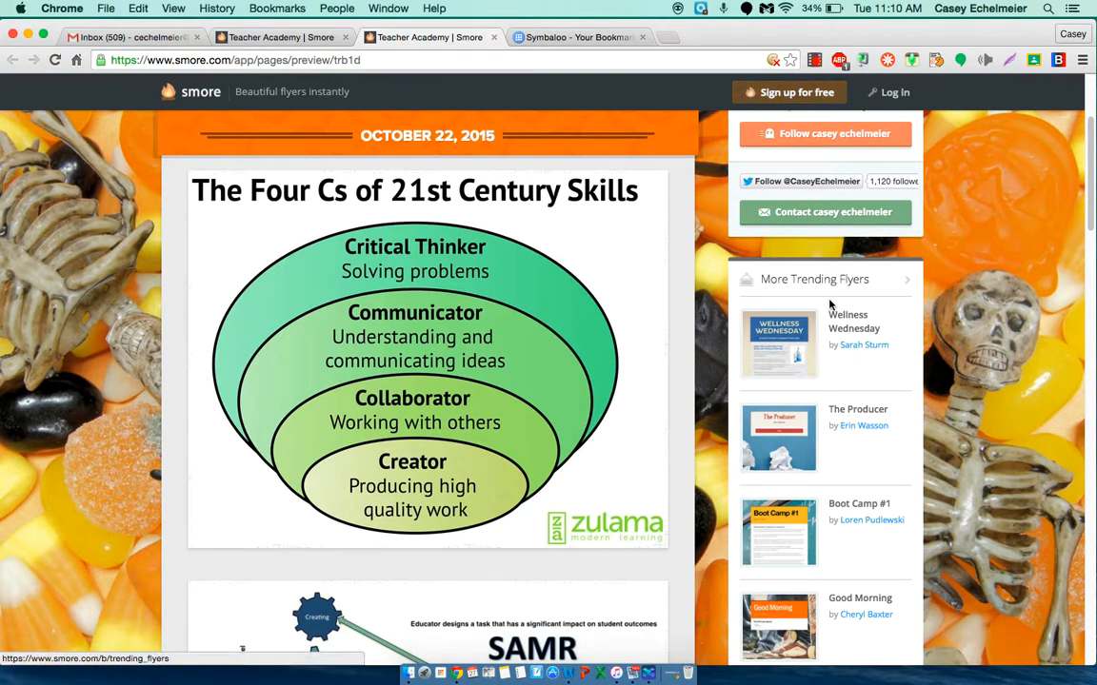
Step: Return from the preview to the author's page of the Teacher Academy flyer and select its share link
{"action": "scroll", "coordinate": [1016, 193], "scroll_direction": "up", "scroll_amount": 4}
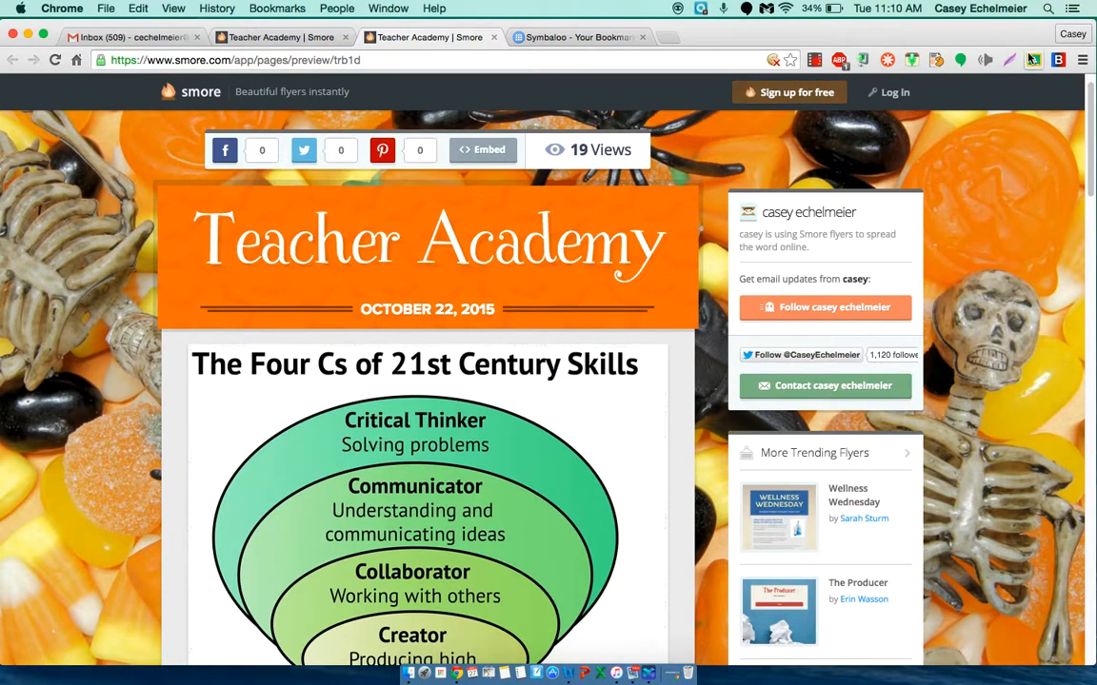
{"action": "scroll", "coordinate": [998, 232], "scroll_direction": "up", "scroll_amount": 1}
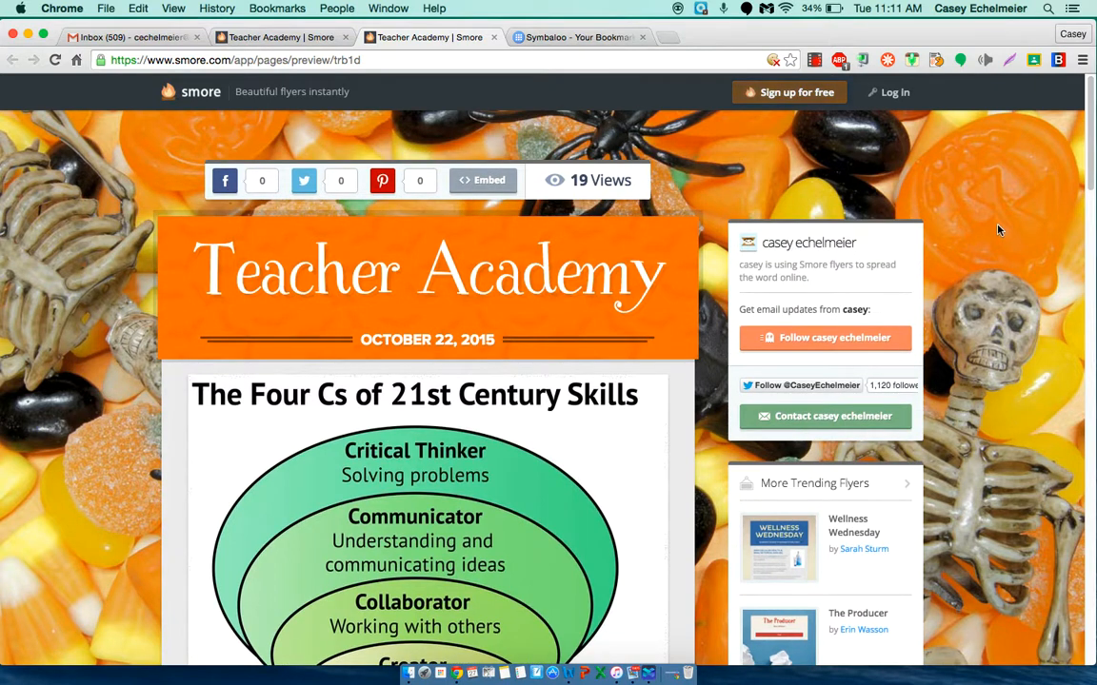
{"action": "left_click", "coordinate": [280, 38]}
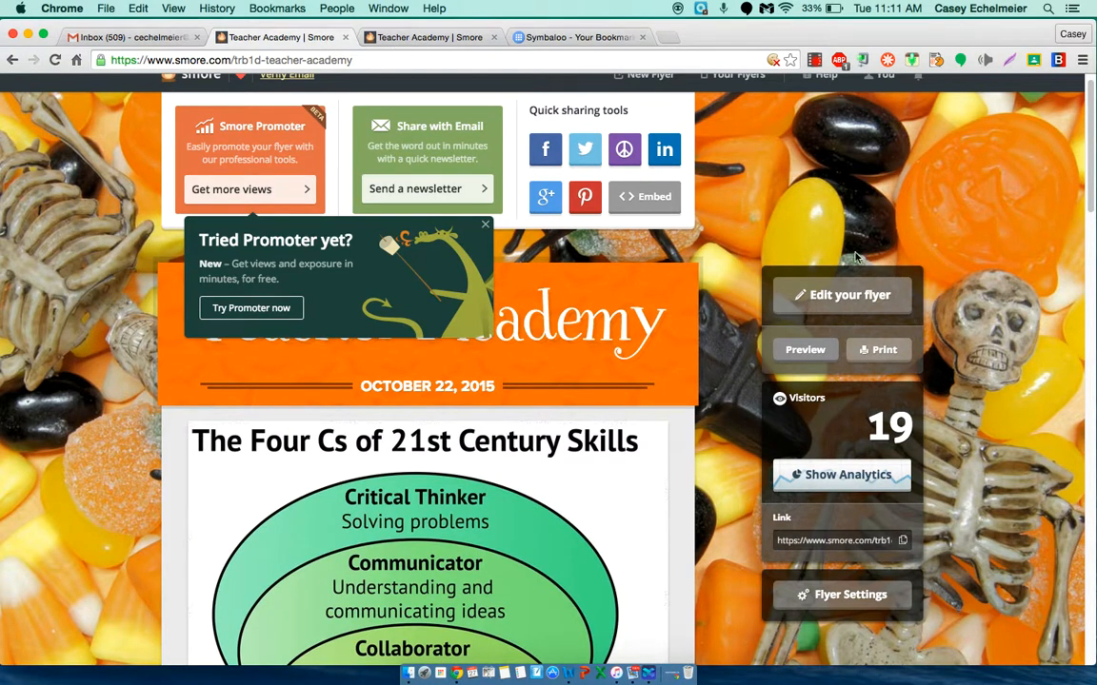
{"action": "scroll", "coordinate": [942, 314], "scroll_direction": "down", "scroll_amount": 1}
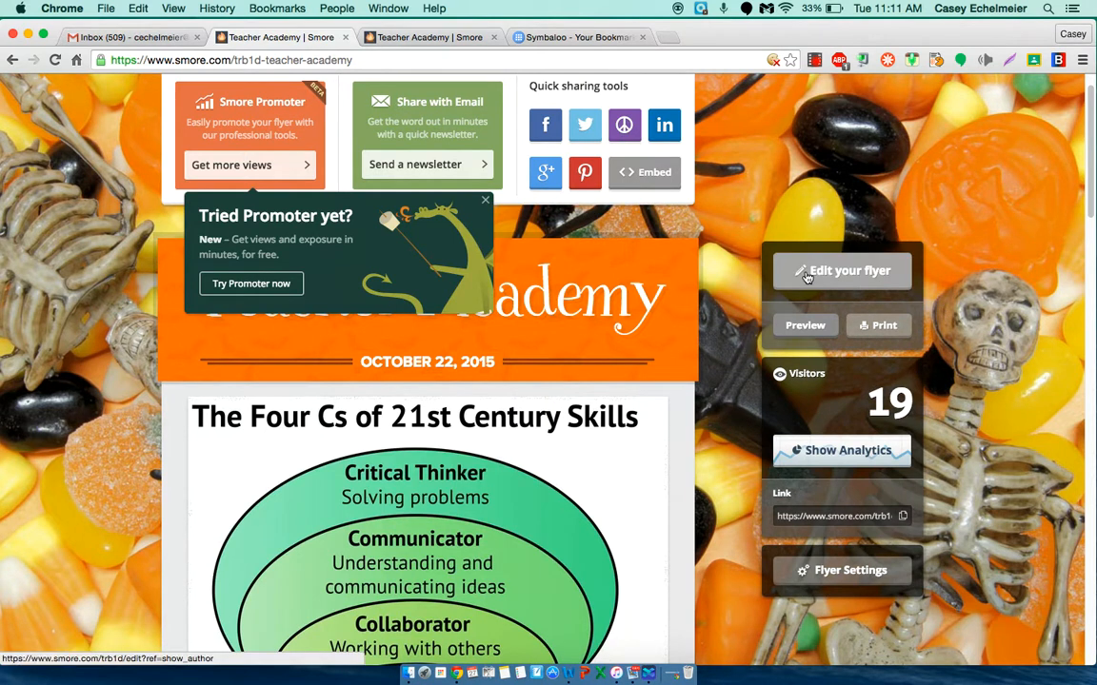
{"action": "scroll", "coordinate": [1041, 299], "scroll_direction": "down", "scroll_amount": 2}
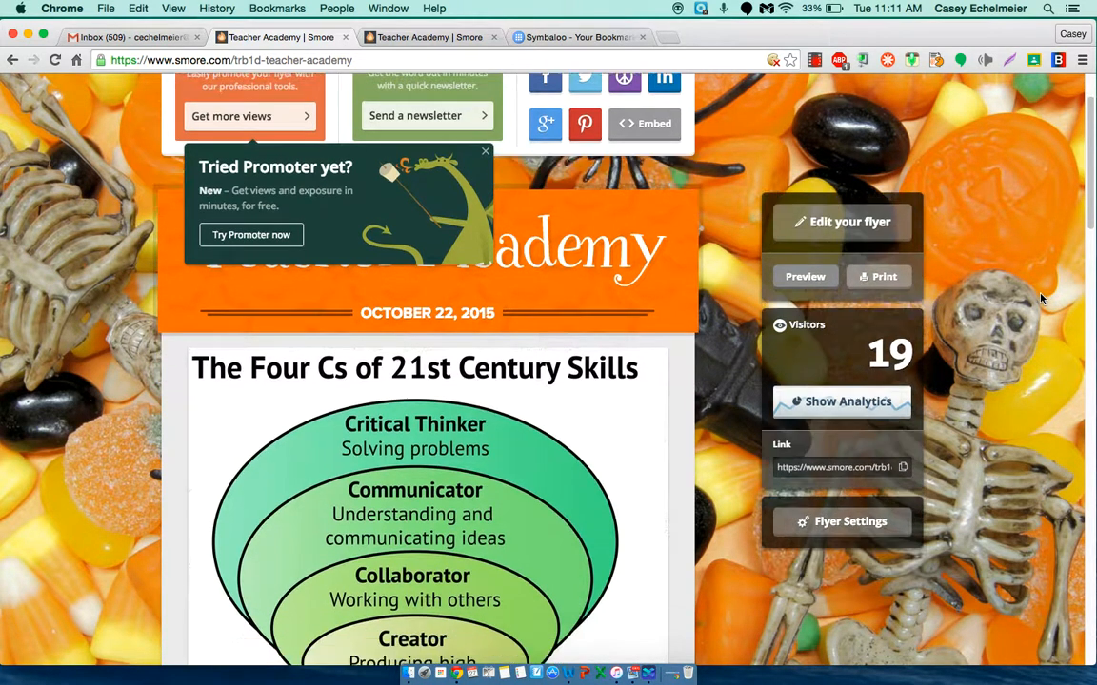
{"action": "scroll", "coordinate": [1041, 299], "scroll_direction": "down", "scroll_amount": 2}
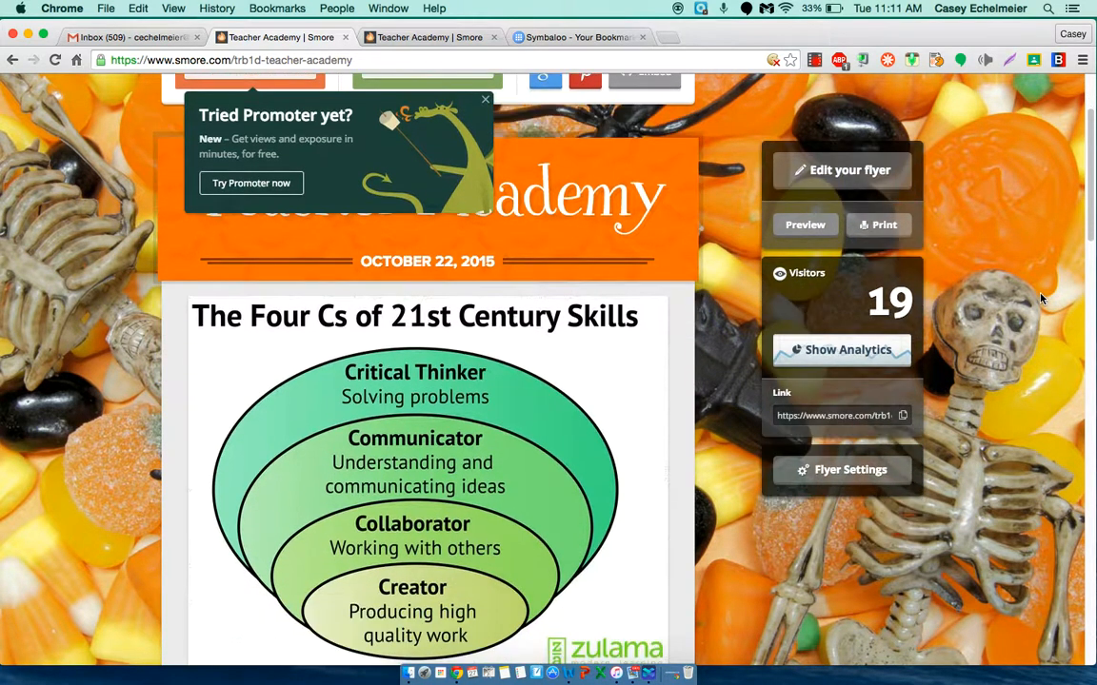
{"action": "left_click", "coordinate": [776, 416]}
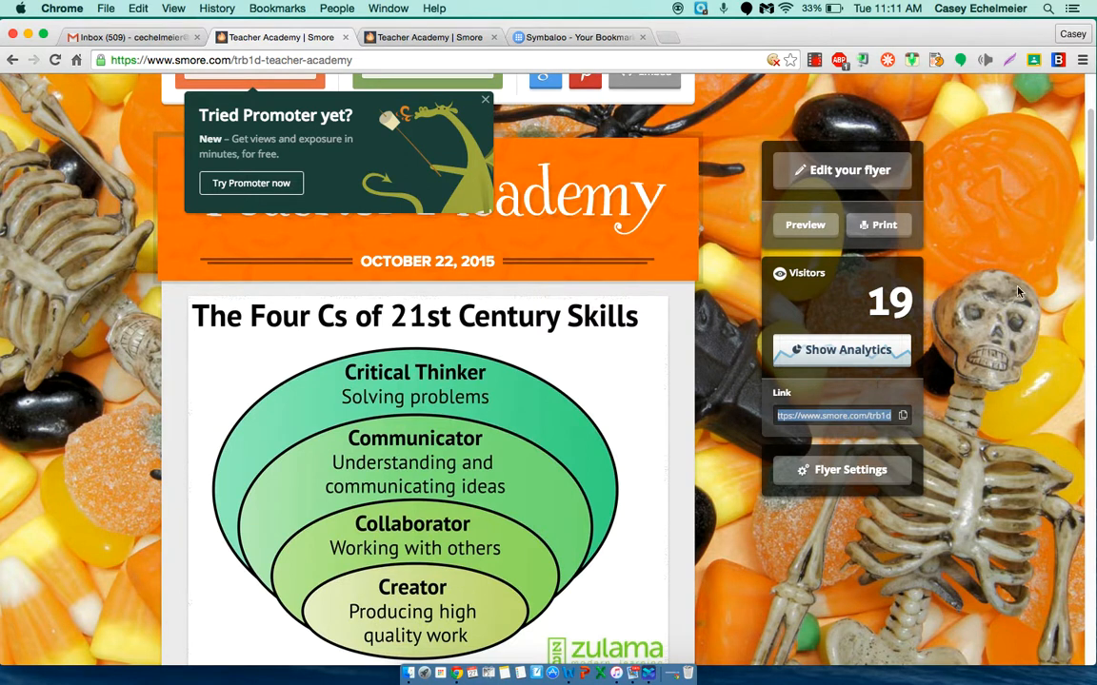
Step: Bring up the print preview of the Teacher Academy flyer in high quality, look through its pages and close the author's page without printing
{"action": "left_click", "coordinate": [869, 227]}
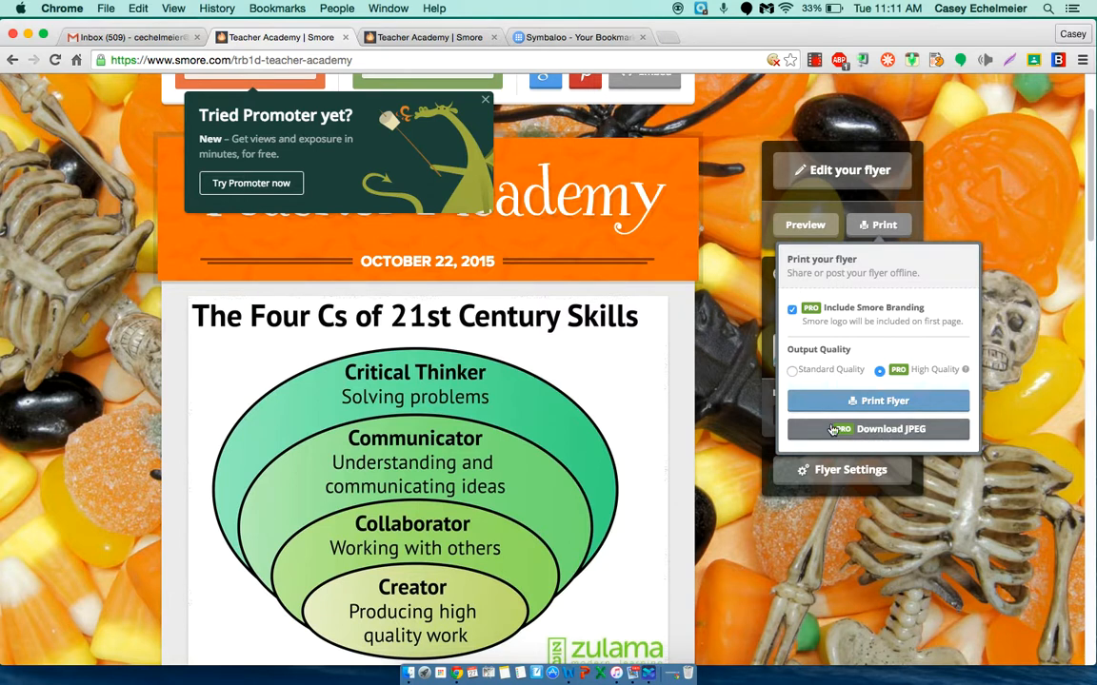
{"action": "left_click", "coordinate": [883, 403]}
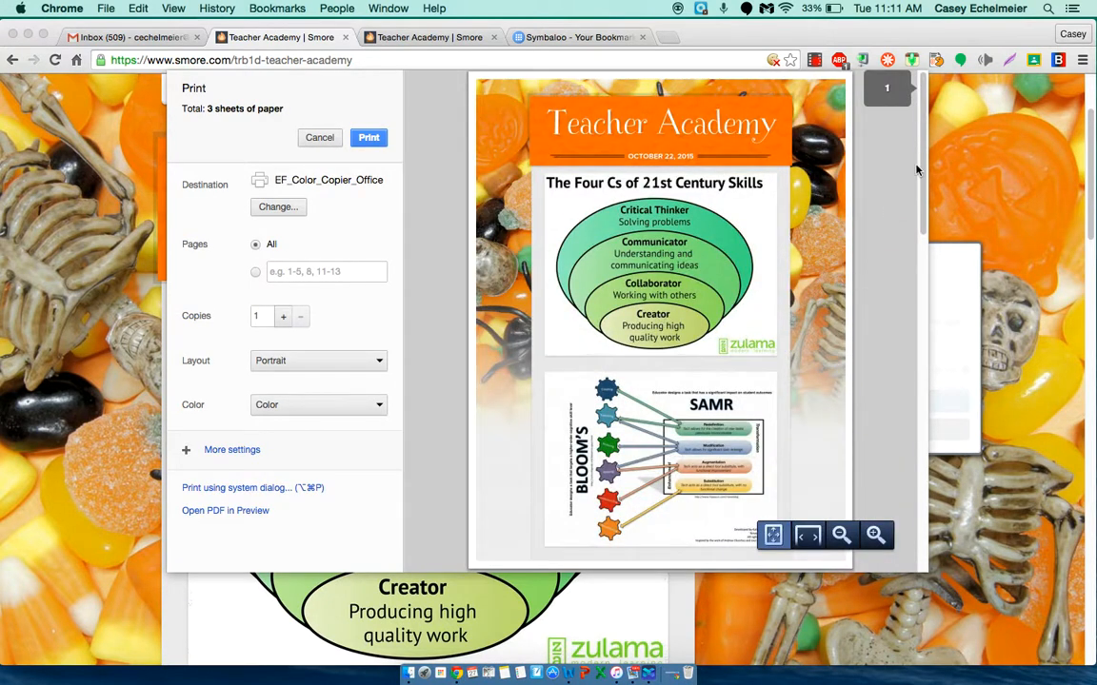
{"action": "left_click_drag", "start_coordinate": [920, 176], "coordinate": [916, 240]}
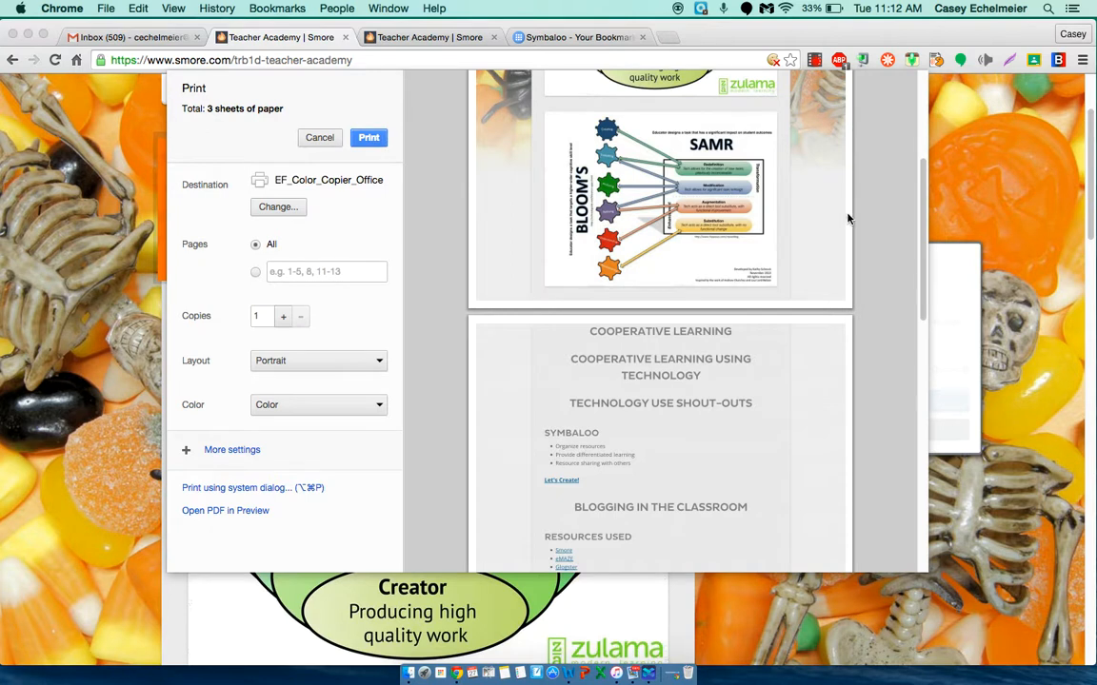
{"action": "left_click_drag", "start_coordinate": [923, 207], "coordinate": [932, 99]}
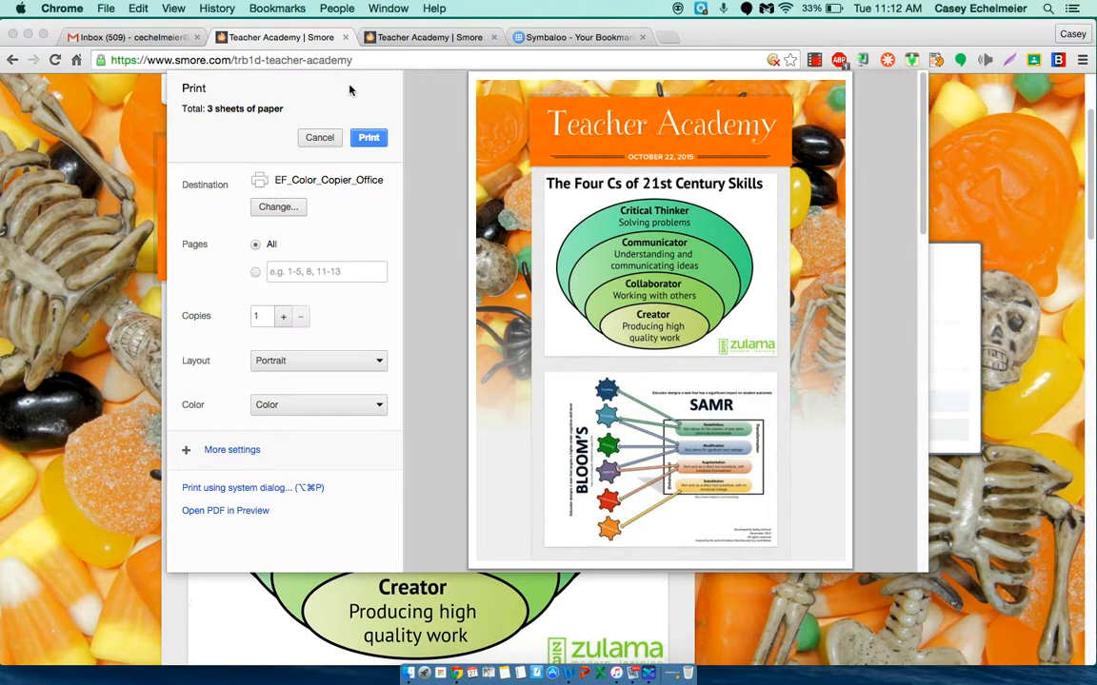
{"action": "left_click", "coordinate": [346, 39]}
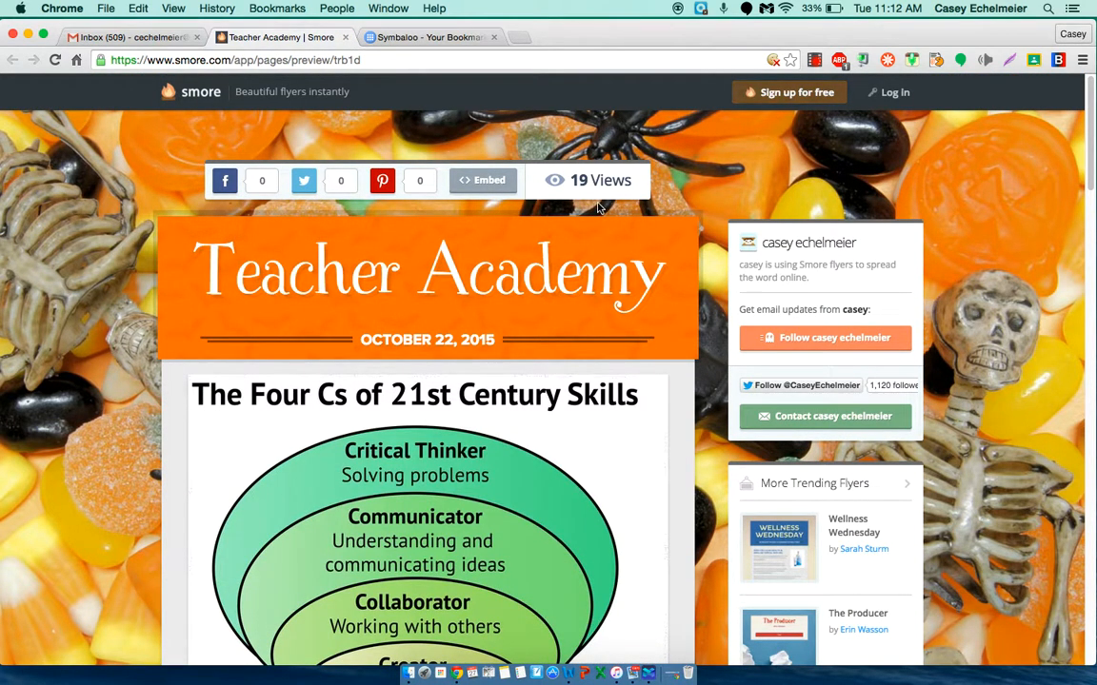
{"action": "left_click", "coordinate": [815, 63]}
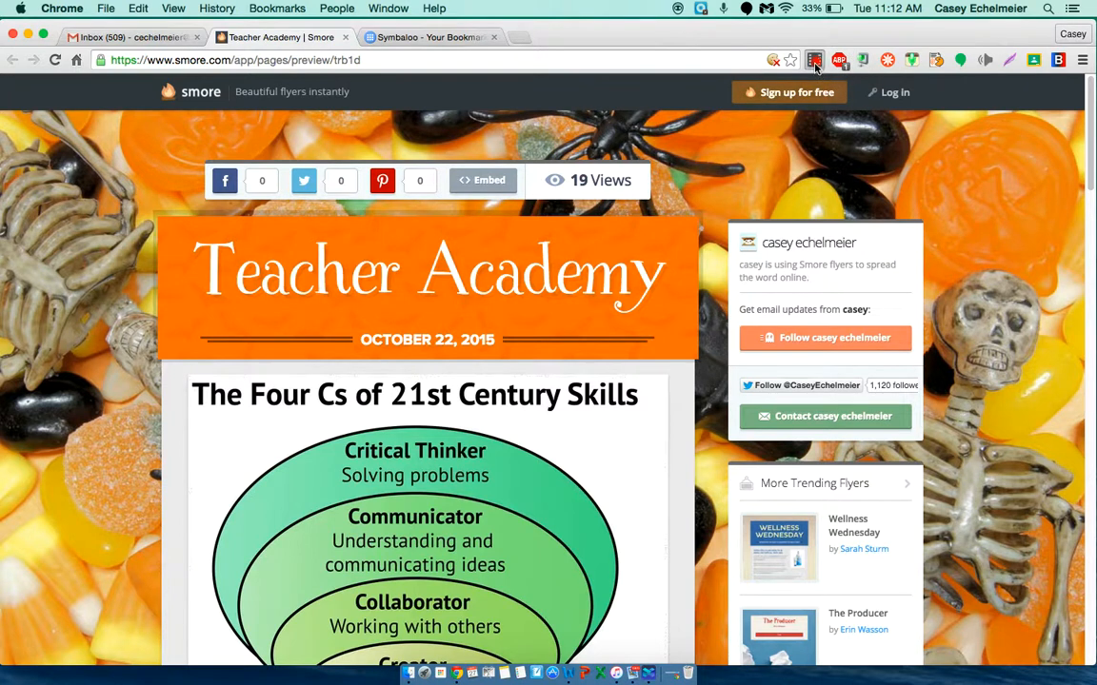